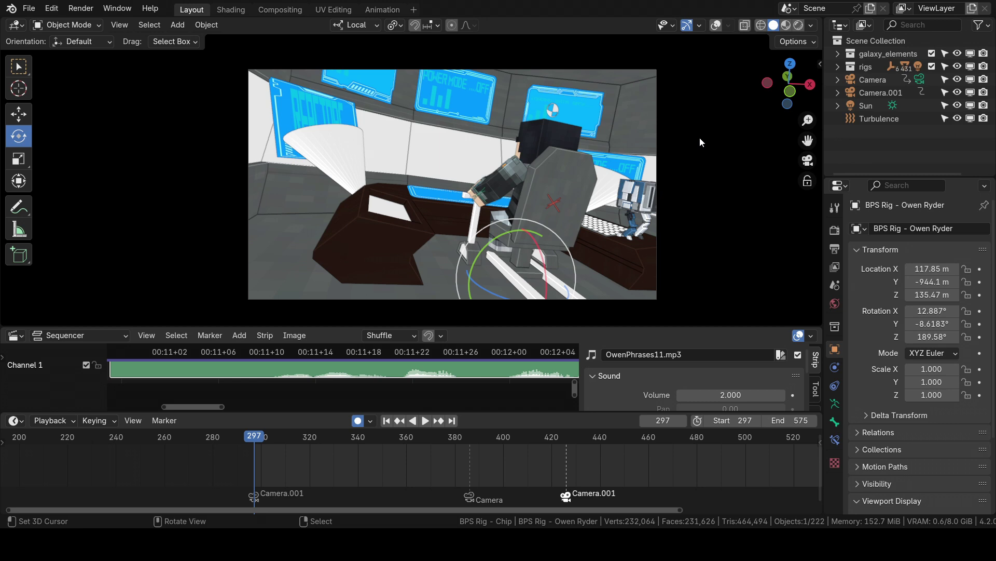
Play back the shot, return to its start at frame 297, and turn on the viewport overlays.
{"action": "key", "text": "space"}
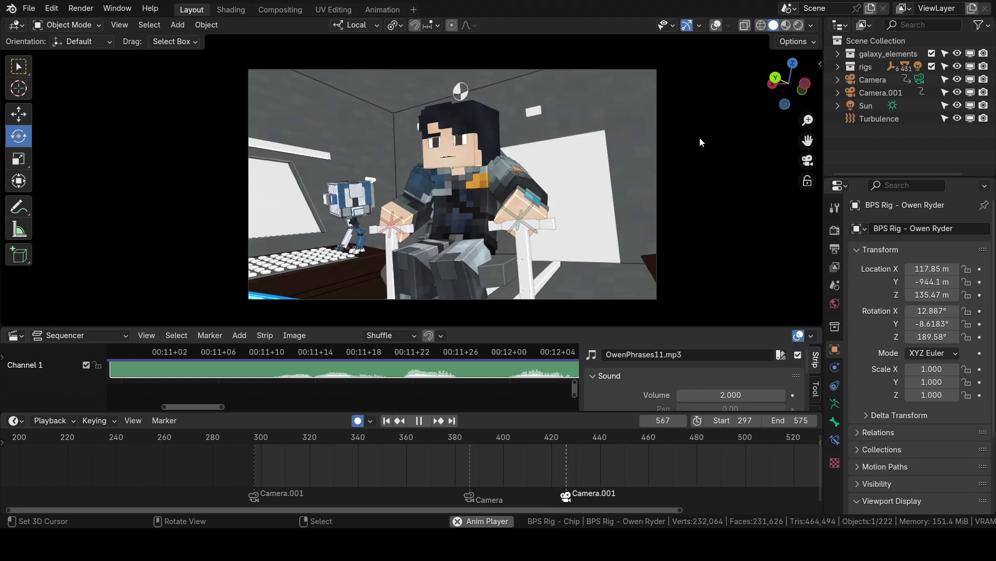
{"action": "key", "text": "space"}
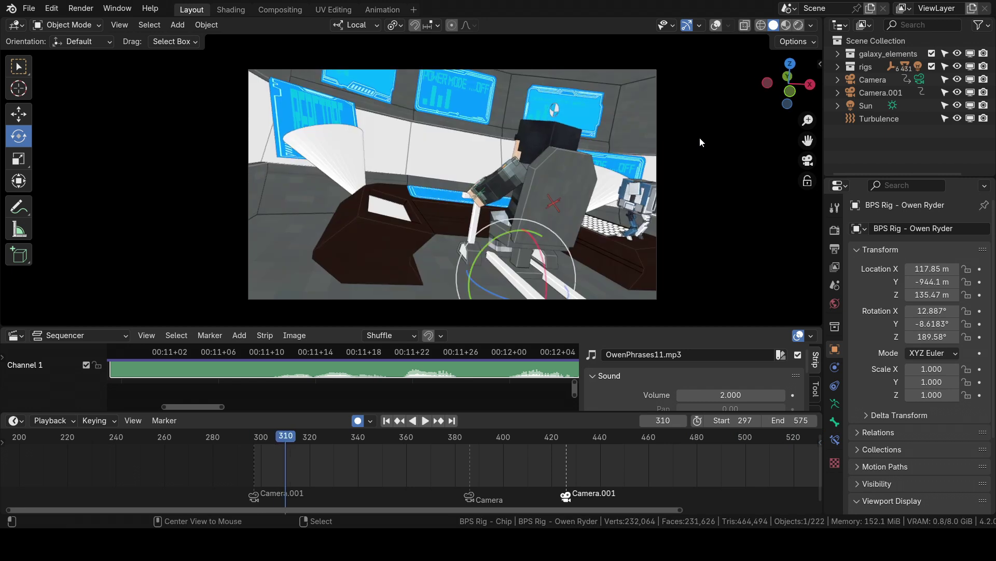
{"action": "key", "text": "shift+Left"}
{"action": "left_click", "coordinate": [717, 27]}
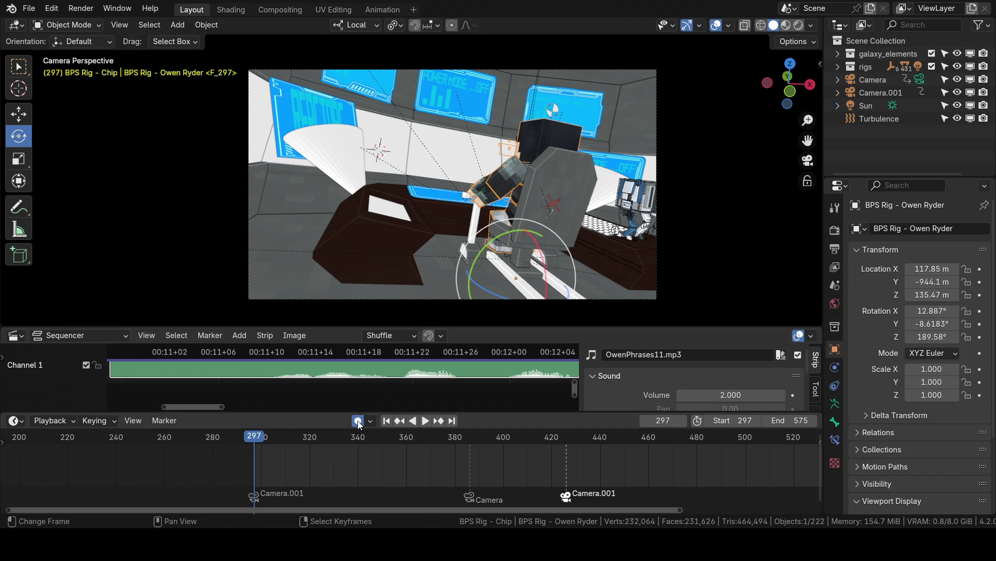
Try rotating the character rig slightly at frame 297 with auto keying on, and undo the rotation.
{"action": "left_click", "coordinate": [104, 422]}
{"action": "left_click_drag", "start_coordinate": [466, 272], "coordinate": [478, 275]}
{"action": "key", "text": "space"}
{"action": "key", "text": "space"}
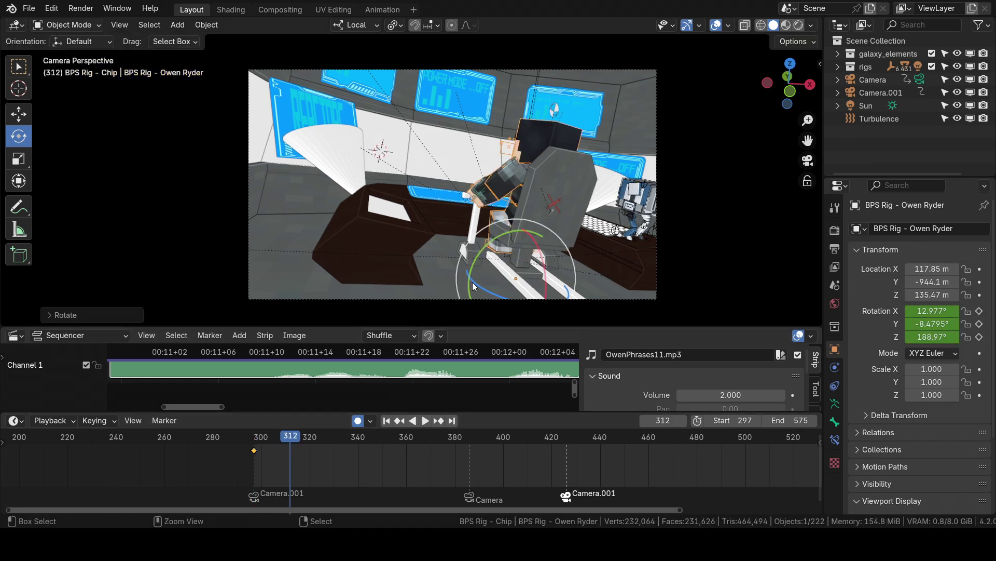
{"action": "key", "text": "ctrl+z"}
At frame 334, switch the character rig to Pose Mode and insert a keyframe on its Eyes bone.
{"action": "left_click_drag", "start_coordinate": [253, 440], "coordinate": [344, 440]}
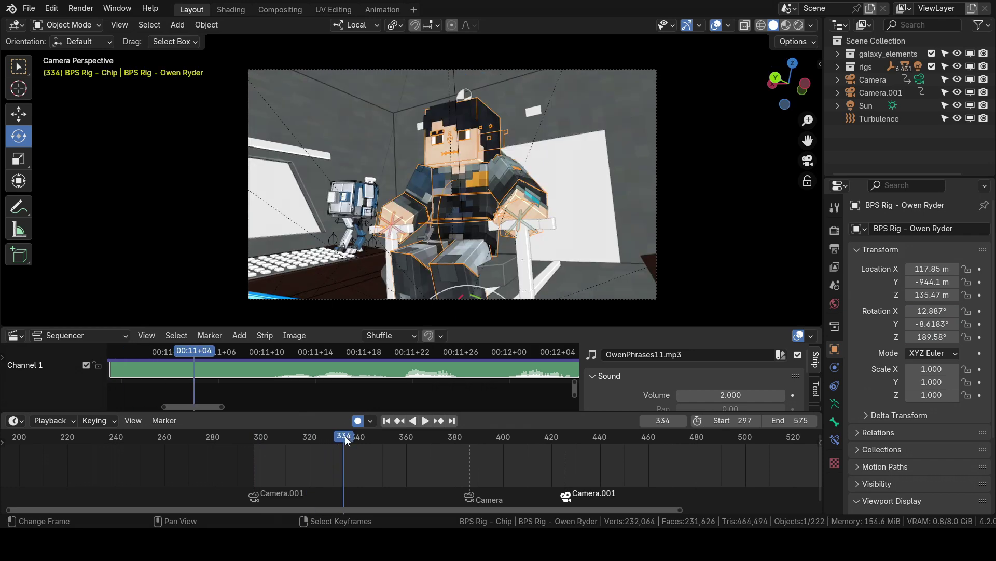
{"action": "key", "text": "Left"}
{"action": "key", "text": "Right"}
{"action": "scroll", "coordinate": [513, 159], "scroll_direction": "up", "scroll_amount": 4}
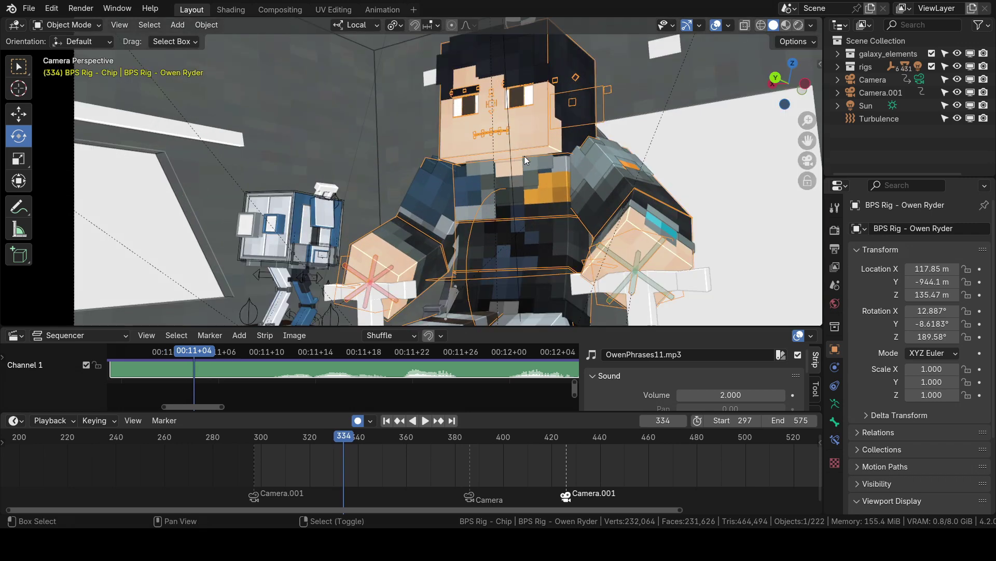
{"action": "middle_click_drag", "start_coordinate": [538, 127], "coordinate": [524, 174], "text": "shift"}
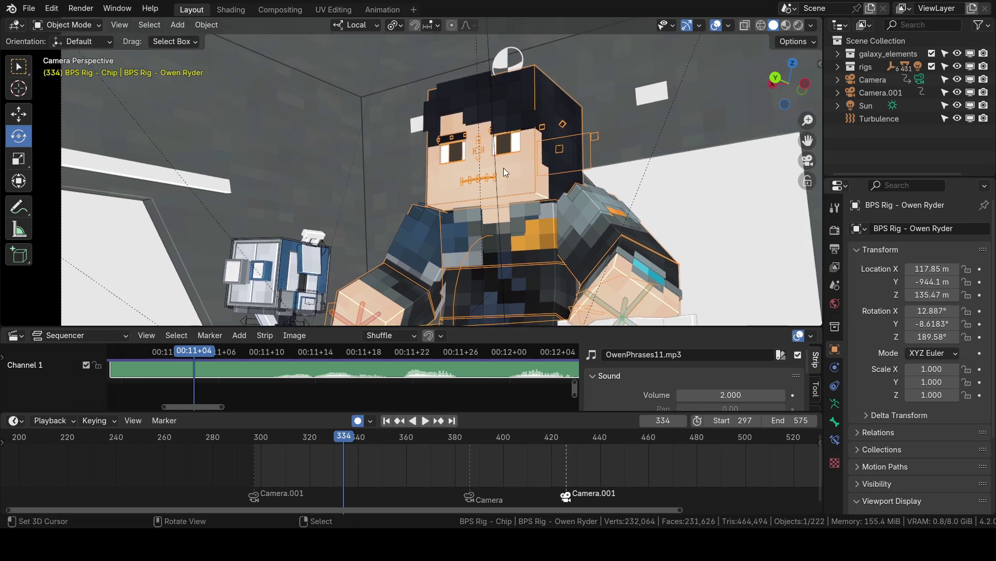
{"action": "key", "text": "ctrl+Tab"}
{"action": "left_click", "coordinate": [481, 151]}
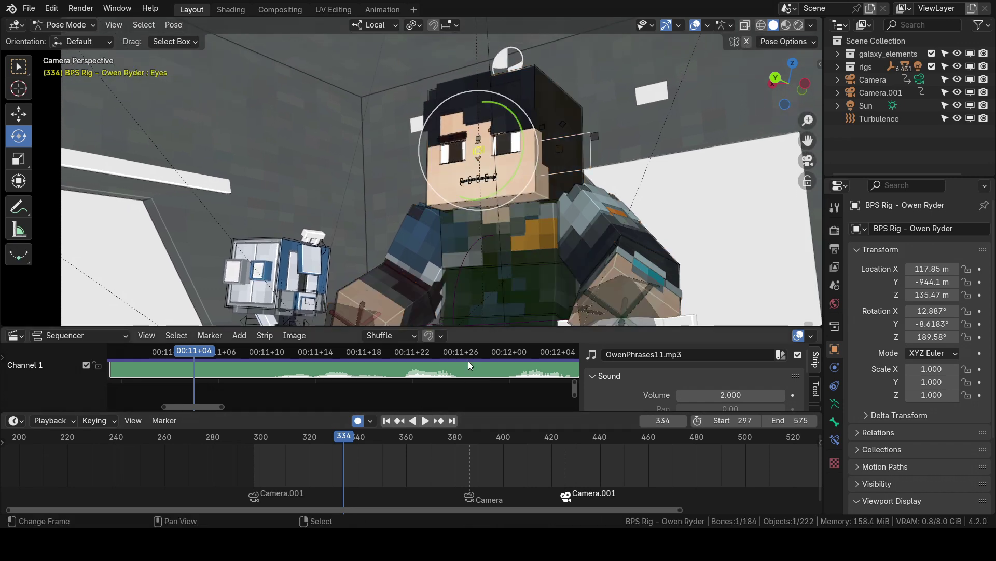
{"action": "key", "text": "i"}
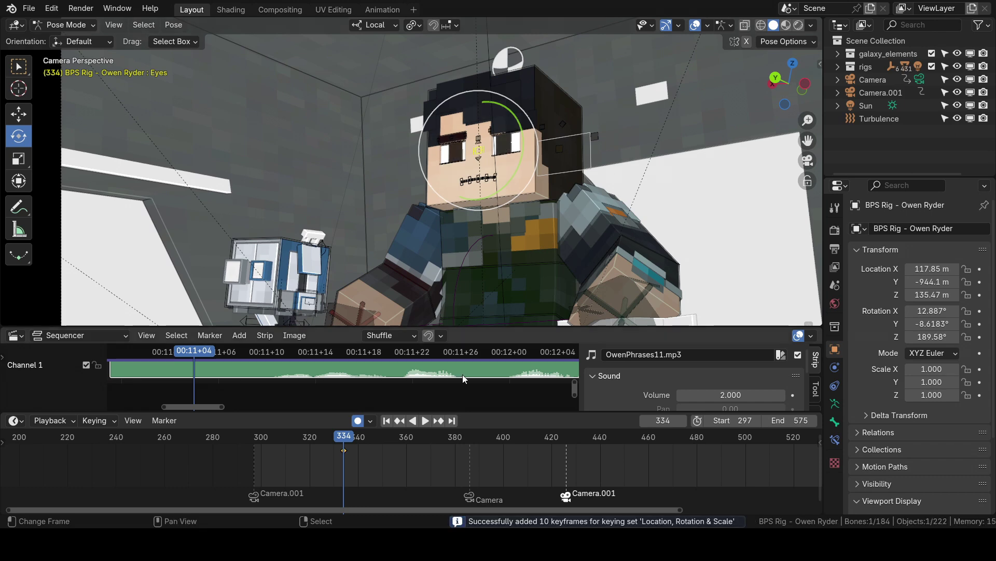
Shift the Eyes bone's keyframe from frame 334 to frame 338 on the timeline.
{"action": "key", "text": "Right"}
{"action": "key", "text": "Right"}
{"action": "key", "text": "Right"}
{"action": "key", "text": "Right"}
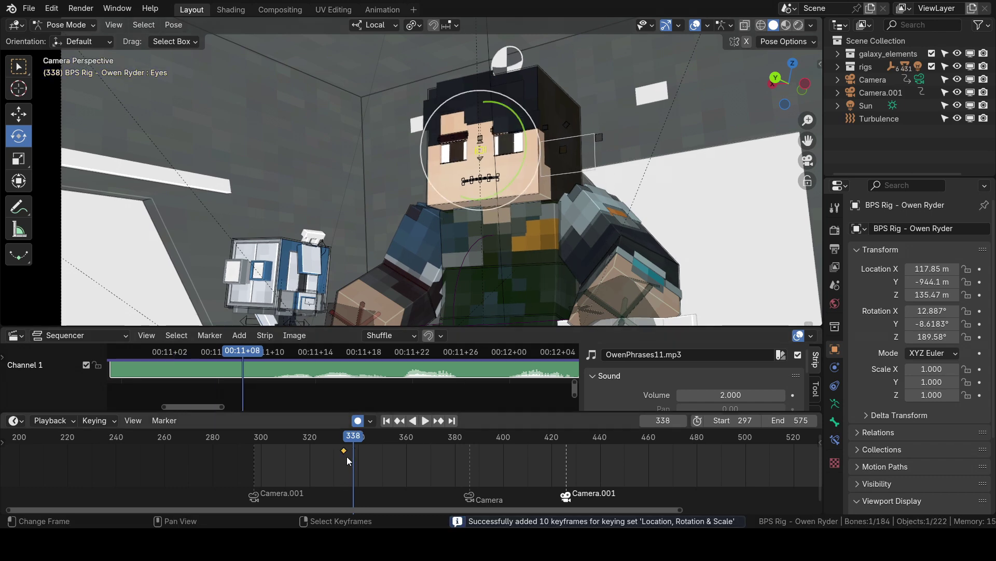
{"action": "key", "text": "g"}
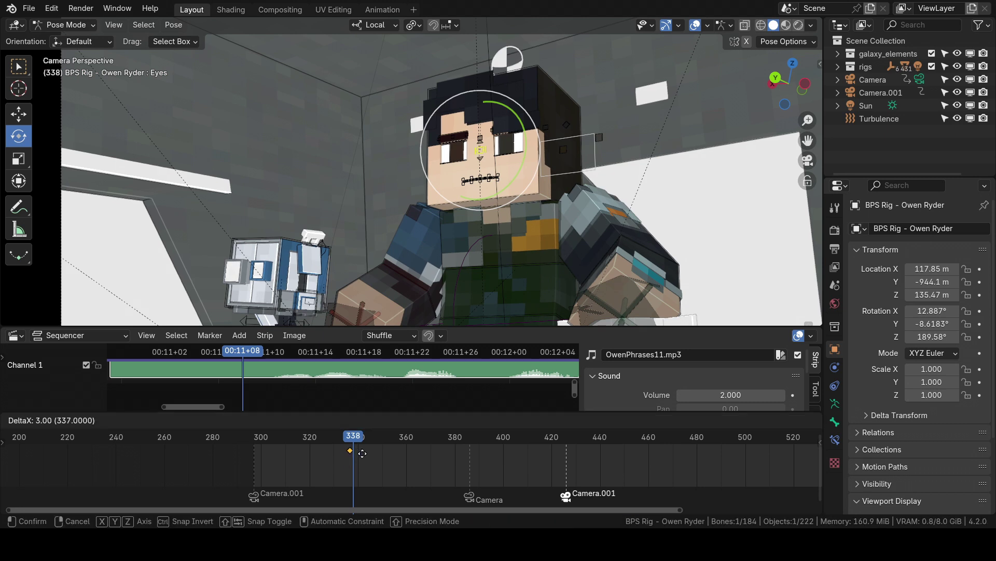
{"action": "left_click", "coordinate": [361, 452]}
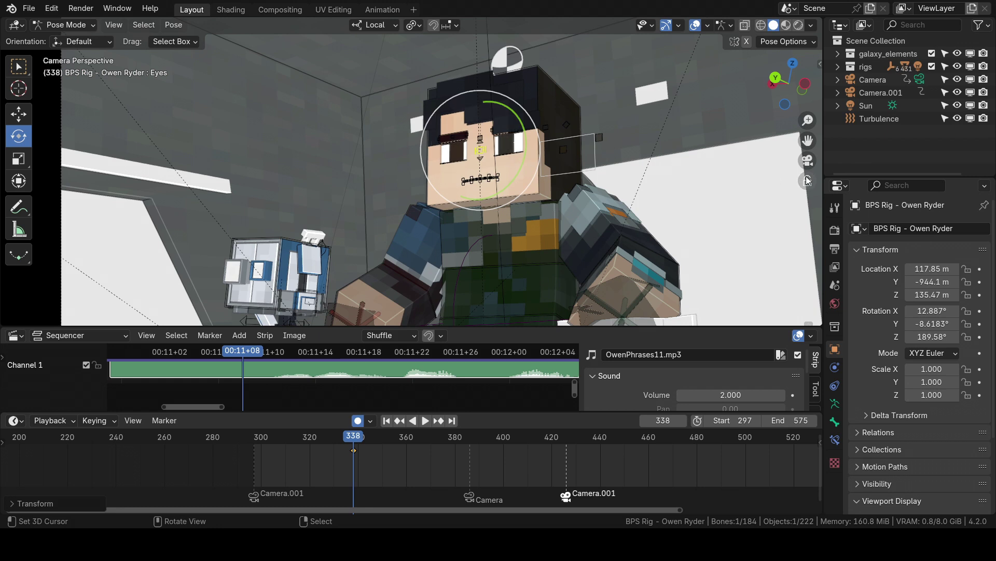
At frame 342, move the Eyes bone sideways by about 0.022 m so the gaze shifts toward the character's left.
{"action": "key", "text": "space"}
{"action": "left_click_drag", "start_coordinate": [380, 439], "coordinate": [353, 439]}
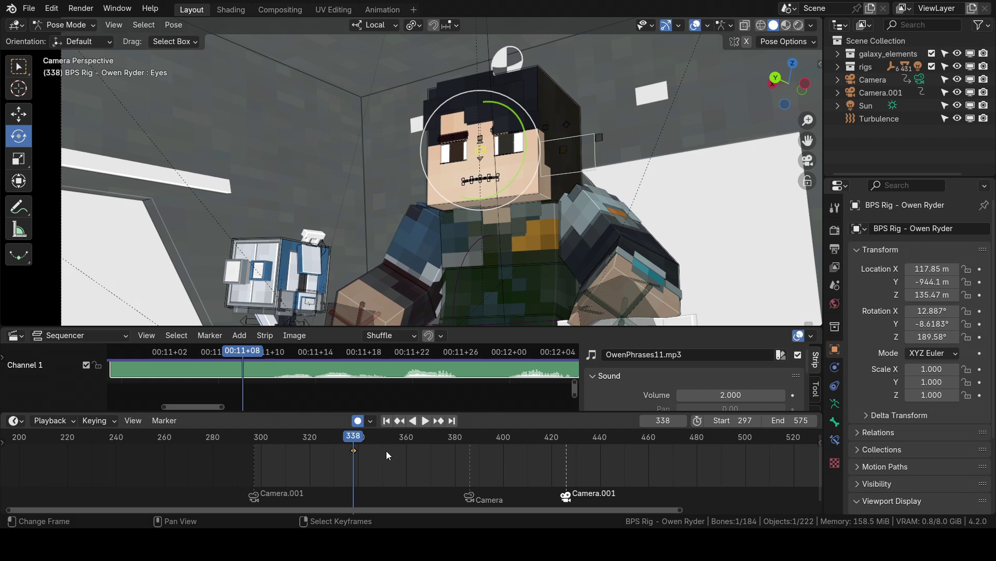
{"action": "key", "text": "Right"}
{"action": "key", "text": "Right"}
{"action": "key", "text": "Right"}
{"action": "key", "text": "Right"}
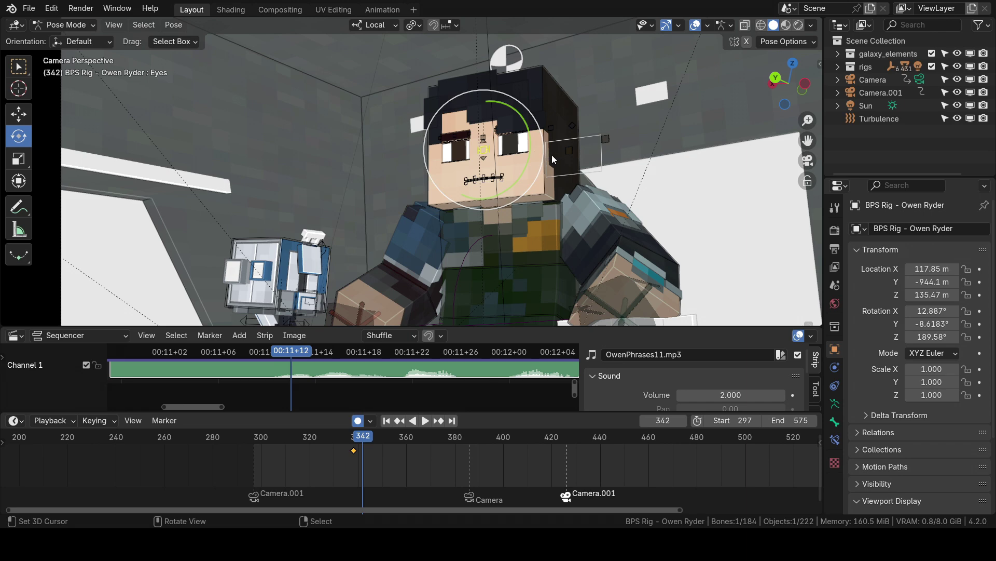
{"action": "key", "text": "g"}
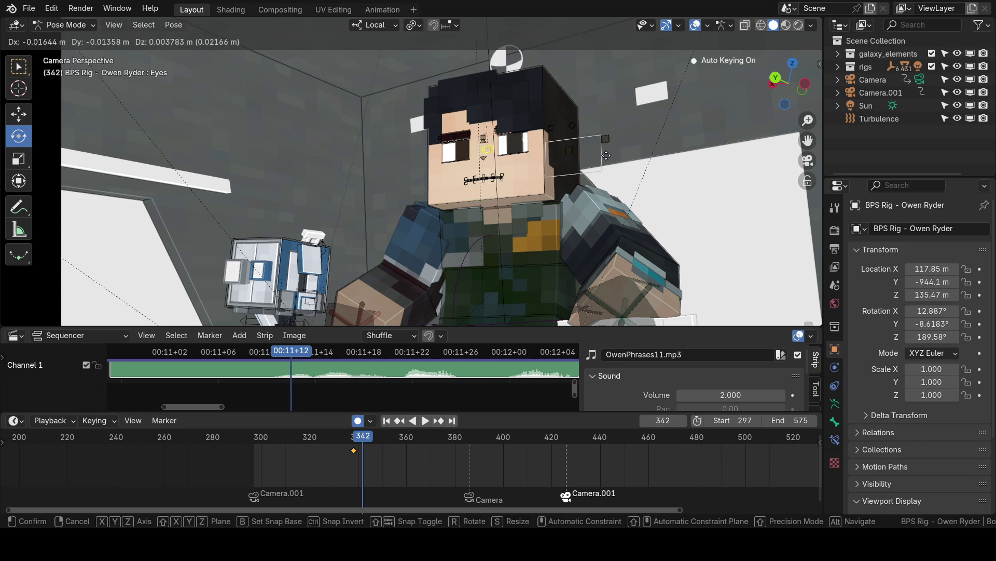
{"action": "left_click", "coordinate": [605, 159]}
Insert a keyframe at frame 350 that holds the shifted position of the Eyes bone.
{"action": "key", "text": "Right"}
{"action": "key", "text": "Right"}
{"action": "key", "text": "Right"}
{"action": "key", "text": "Right"}
{"action": "key", "text": "Right"}
{"action": "key", "text": "Right"}
{"action": "key", "text": "Right"}
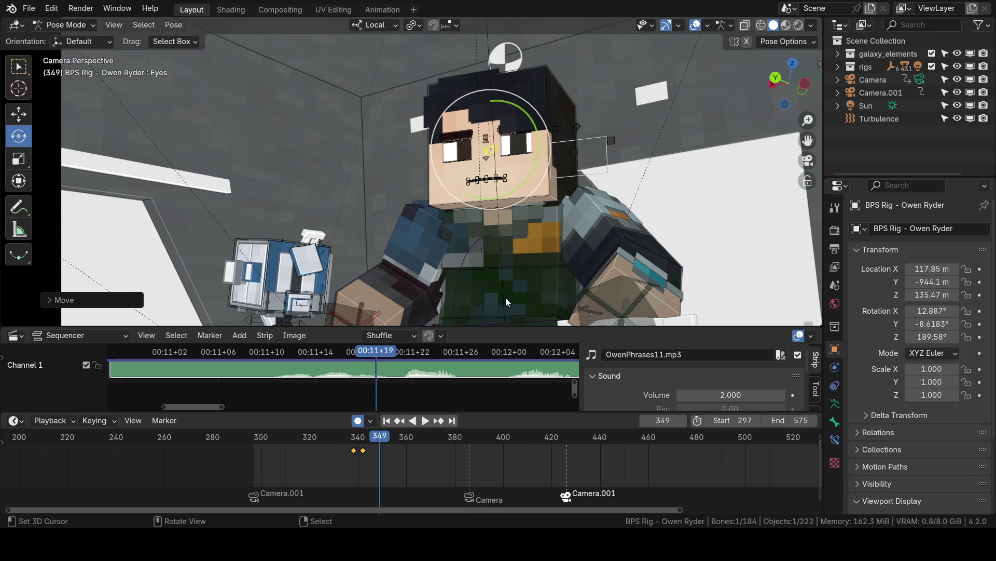
{"action": "mouse_move", "coordinate": [377, 453]}
{"action": "left_mouse_down"}
{"action": "mouse_move", "coordinate": [353, 451]}
{"action": "mouse_move", "coordinate": [384, 453]}
{"action": "left_mouse_up"}
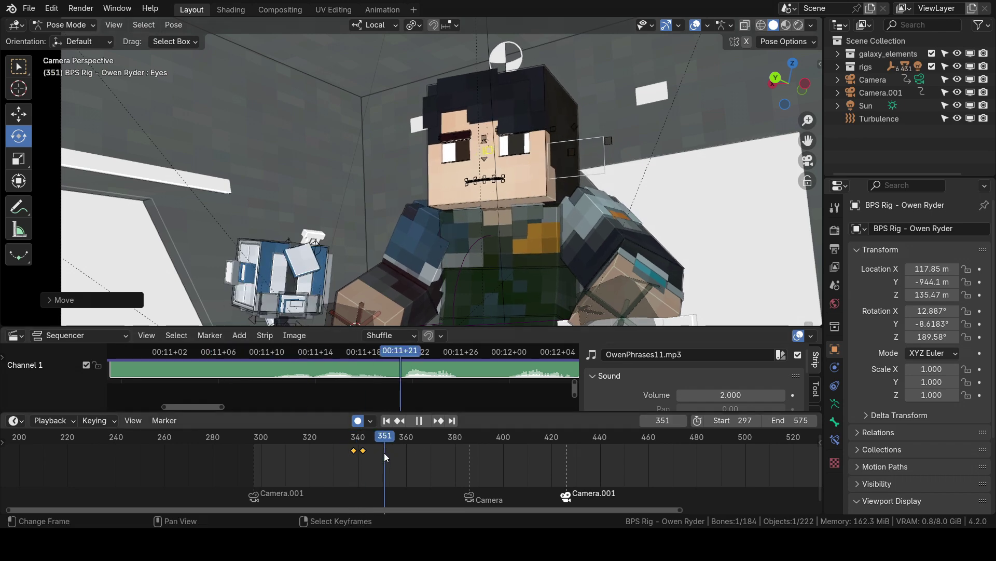
{"action": "left_click", "coordinate": [382, 452]}
{"action": "key", "text": "space"}
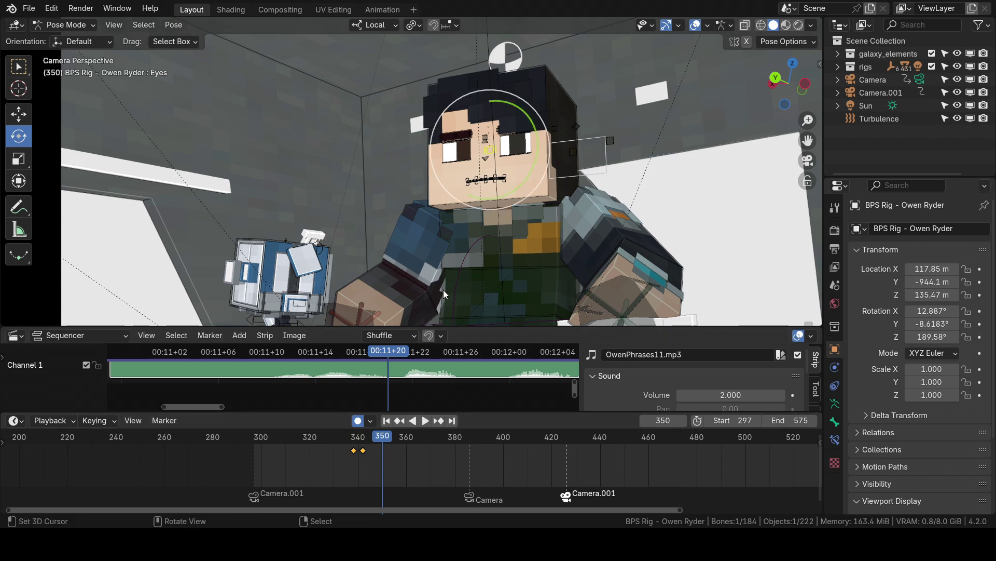
{"action": "key", "text": "i"}
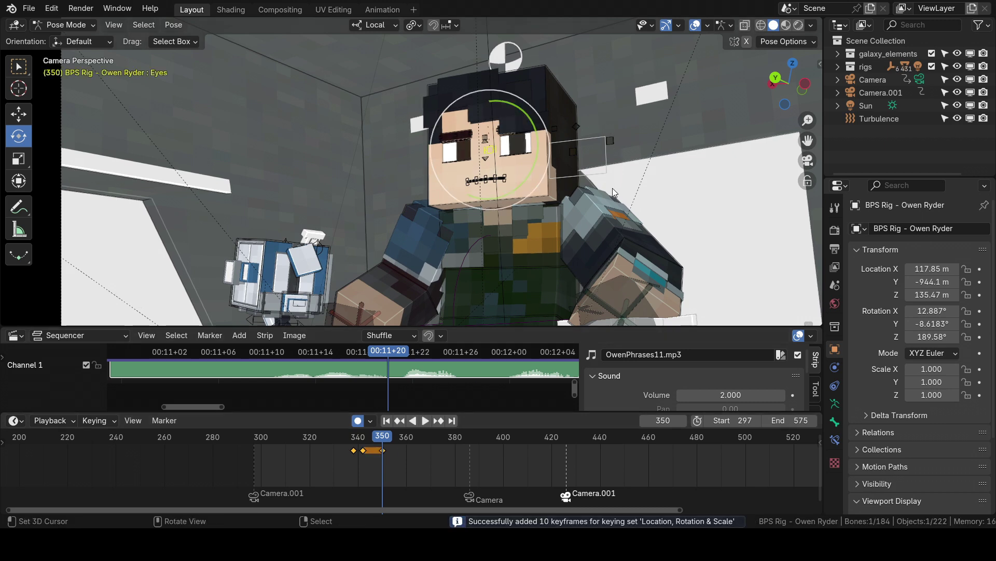
At frame 354, move the Eyes bone about 0.03 m back toward the character's right.
{"action": "key", "text": "Right"}
{"action": "key", "text": "Right"}
{"action": "key", "text": "Right"}
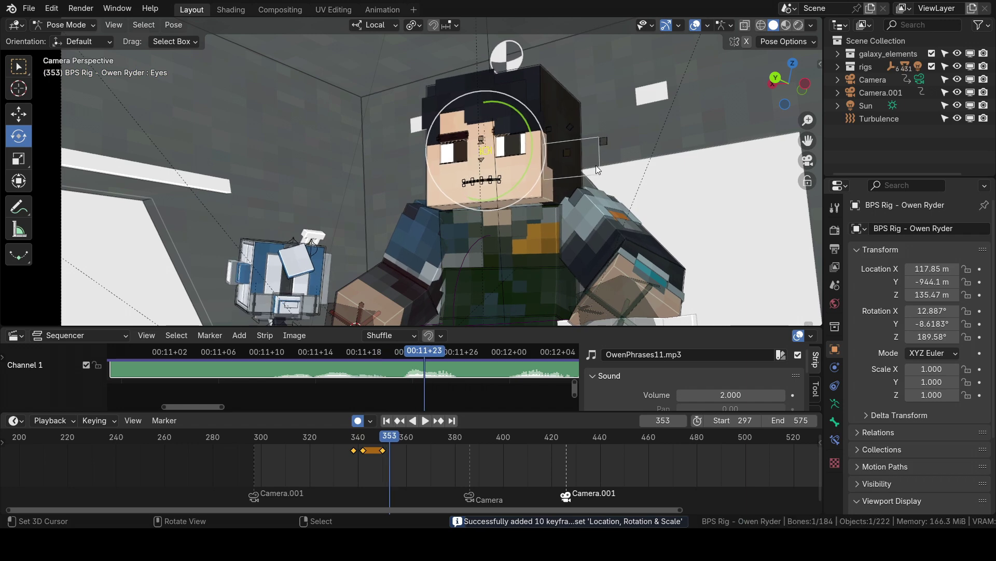
{"action": "key", "text": "Down"}
{"action": "key", "text": "Right"}
{"action": "key", "text": "Right"}
{"action": "key", "text": "Right"}
{"action": "key", "text": "Right"}
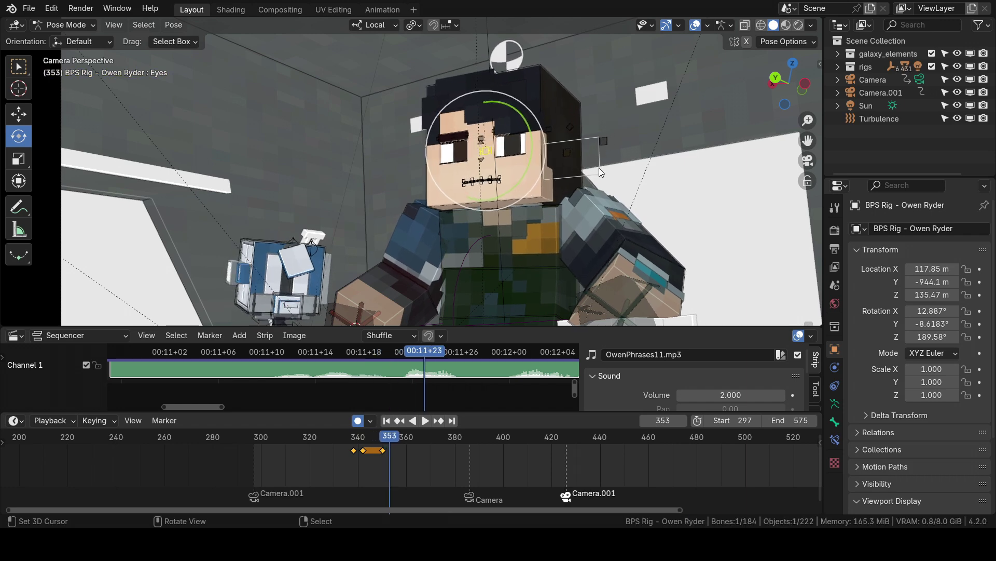
{"action": "key", "text": "g"}
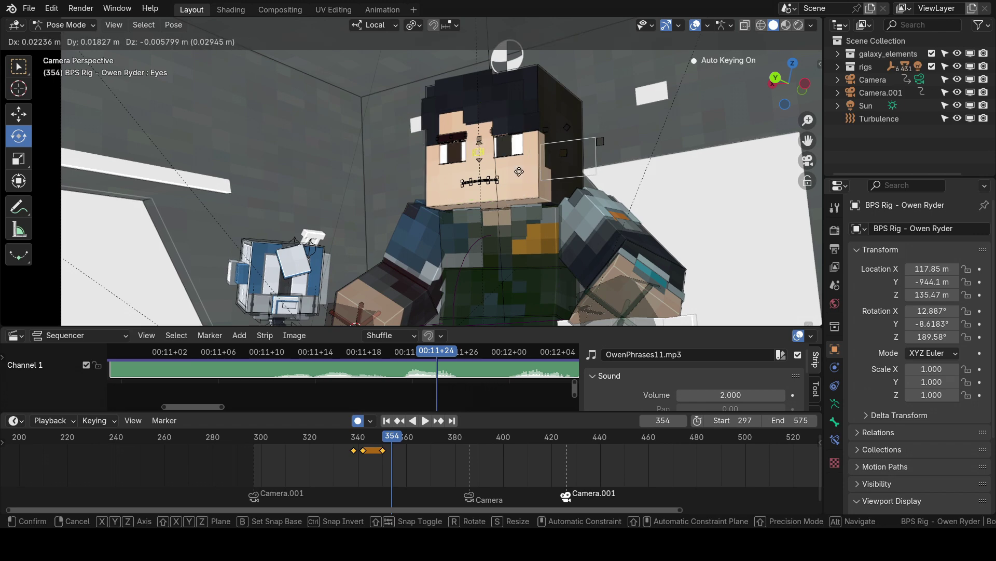
{"action": "left_click", "coordinate": [513, 173]}
Hold the Eyes bone with a keyframe at frame 363, and shift it slightly toward the character's left at frame 367.
{"action": "left_click_drag", "start_coordinate": [477, 384], "coordinate": [546, 384]}
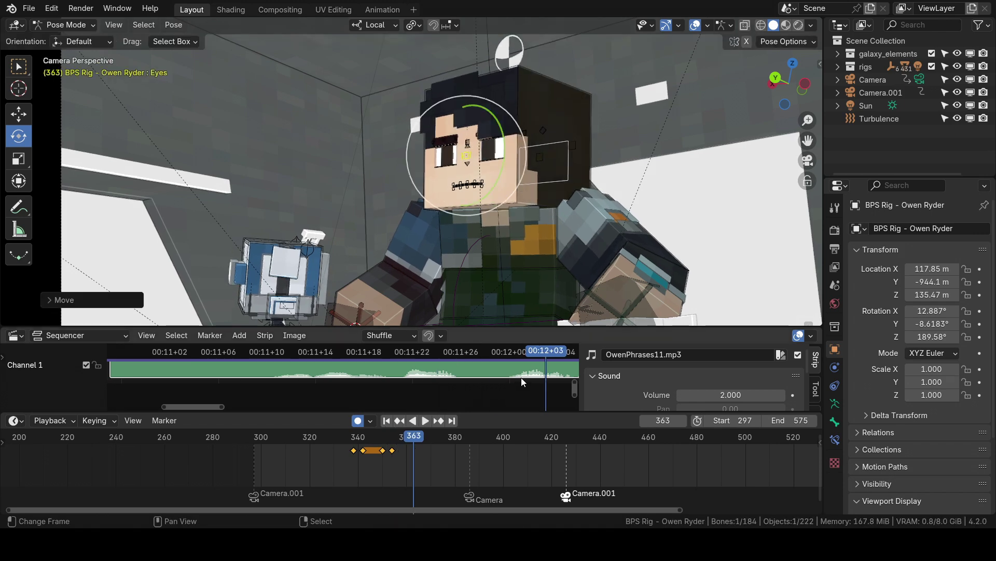
{"action": "key", "text": "i"}
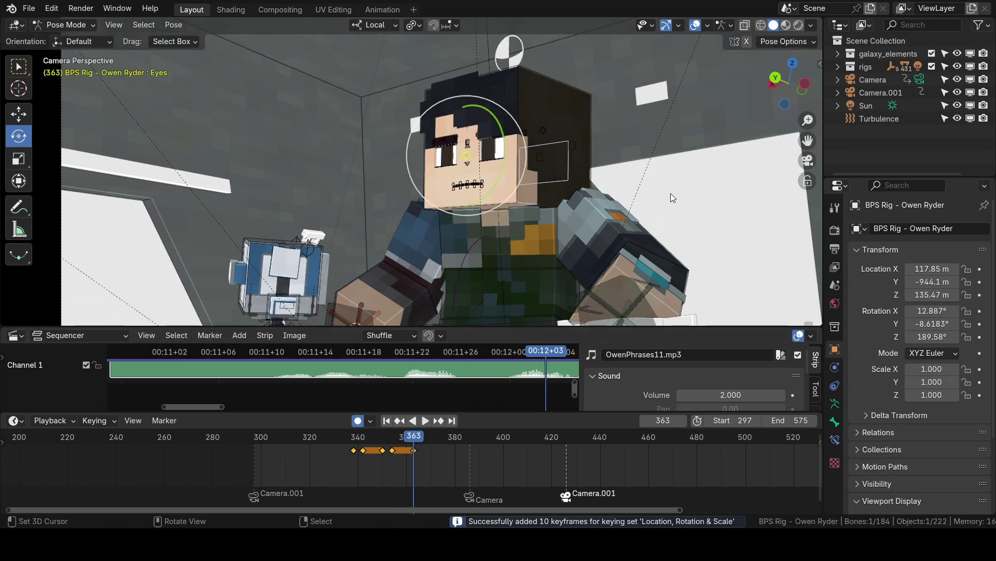
{"action": "key", "text": "Right"}
{"action": "key", "text": "Right"}
{"action": "key", "text": "Right"}
{"action": "key", "text": "Right"}
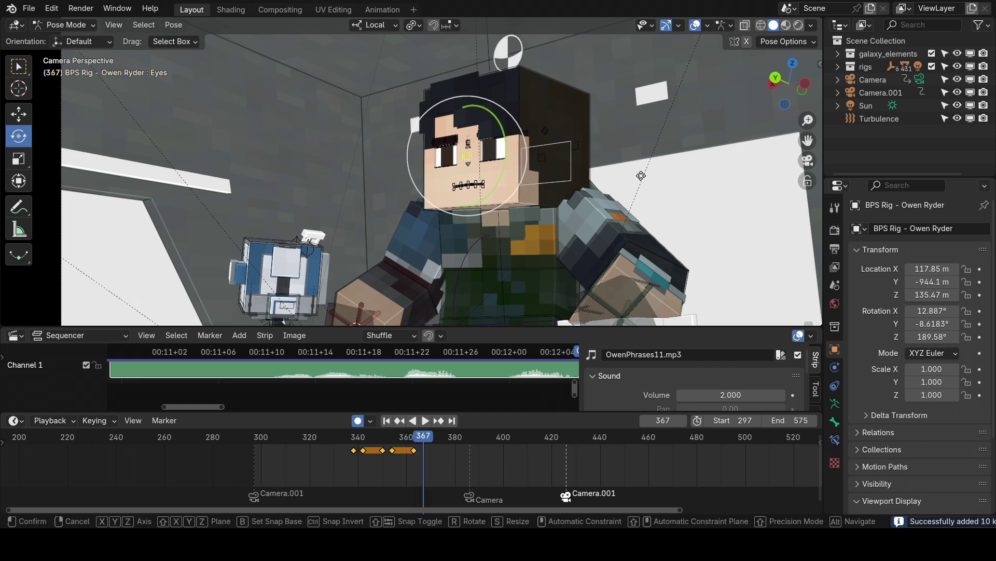
{"action": "key", "text": "g"}
{"action": "left_click", "coordinate": [669, 184]}
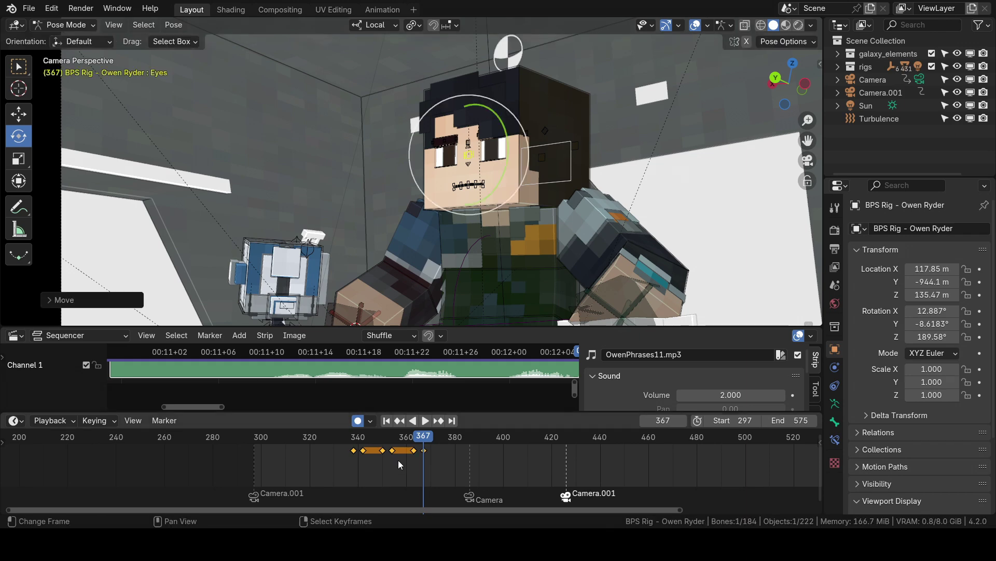
Play past the cutaway to the camera's next shot and insert a holding keyframe on the Eyes bone at frame 430.
{"action": "left_click", "coordinate": [354, 450]}
{"action": "key", "text": "space"}
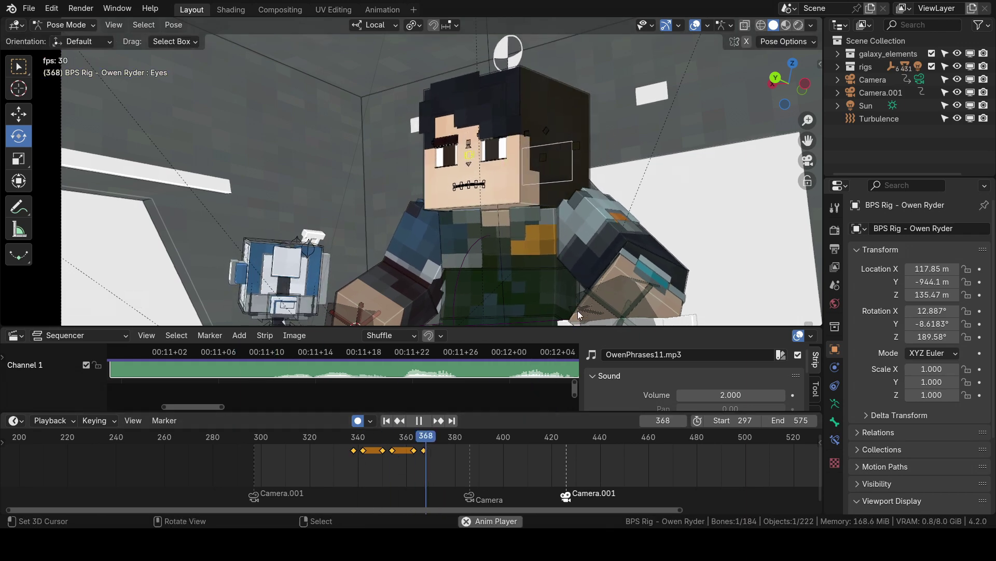
{"action": "key", "text": "space"}
{"action": "key", "text": "space"}
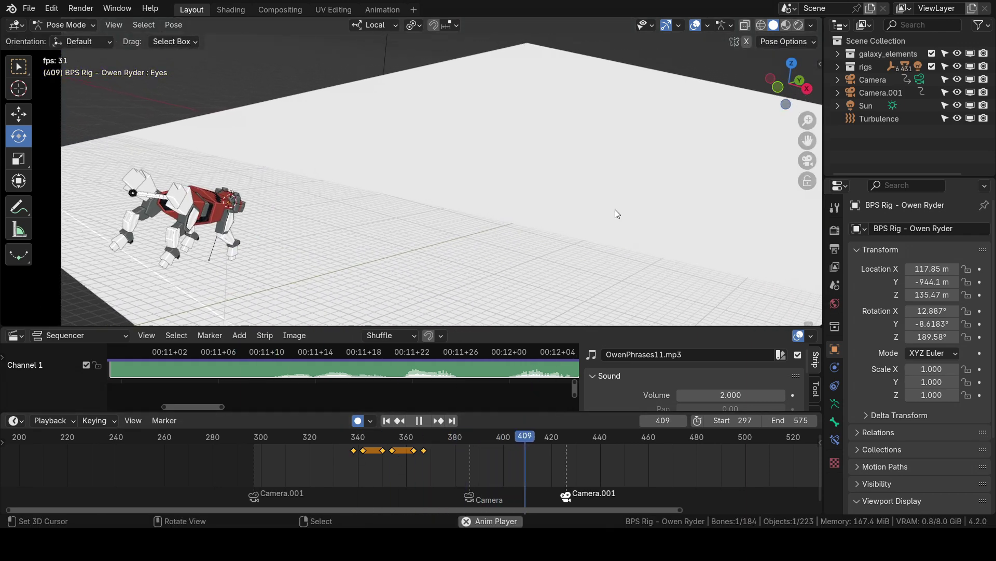
{"action": "key", "text": "space"}
{"action": "left_click_drag", "start_coordinate": [568, 452], "coordinate": [576, 451]}
{"action": "key", "text": "i"}
Compare the frames after the hold and move the Eyes bone to a new gaze position at frame 434.
{"action": "key", "text": "Right"}
{"action": "key", "text": "Right"}
{"action": "key", "text": "Right"}
{"action": "key", "text": "Right"}
{"action": "key", "text": "Right"}
{"action": "key", "text": "Right"}
{"action": "key", "text": "Left"}
{"action": "key", "text": "Left"}
{"action": "key", "text": "Left"}
{"action": "key", "text": "Left"}
{"action": "key", "text": "Left"}
{"action": "key", "text": "Left"}
{"action": "key", "text": "Right"}
{"action": "key", "text": "Right"}
{"action": "key", "text": "Right"}
{"action": "key", "text": "Right"}
{"action": "key", "text": "g"}
{"action": "left_click", "coordinate": [626, 260]}
Insert a keyframe at frame 452 that holds the current gaze of the Eyes bone.
{"action": "key", "text": "Right"}
{"action": "key", "text": "Right"}
{"action": "key", "text": "Right"}
{"action": "key", "text": "Right"}
{"action": "key", "text": "Right"}
{"action": "key", "text": "Right"}
{"action": "key", "text": "Right"}
{"action": "key", "text": "Right"}
{"action": "key", "text": "Right"}
{"action": "key", "text": "Right"}
{"action": "key", "text": "Right"}
{"action": "key", "text": "Right"}
{"action": "key", "text": "Right"}
{"action": "key", "text": "Right"}
{"action": "key", "text": "Right"}
{"action": "key", "text": "Right"}
{"action": "key", "text": "Right"}
{"action": "key", "text": "Right"}
{"action": "key", "text": "i"}
Move the Eyes bone to a new gaze position at frame 456.
{"action": "key", "text": "Right"}
{"action": "key", "text": "Right"}
{"action": "key", "text": "Right"}
{"action": "key", "text": "Right"}
{"action": "key", "text": "g"}
{"action": "left_click", "coordinate": [659, 236]}
Hold the gaze with an Eyes bone keyframe at frame 474, and move the bone to a new position at frame 478.
{"action": "key", "text": "space"}
{"action": "key", "text": "space"}
{"action": "key", "text": "i"}
{"action": "key", "text": "Right"}
{"action": "key", "text": "Right"}
{"action": "key", "text": "Right"}
{"action": "key", "text": "Right"}
{"action": "key", "text": "g"}
{"action": "left_click", "coordinate": [695, 253]}
Hold the gaze with an Eyes bone keyframe at frame 484, and key the bone's next position at frame 488.
{"action": "key", "text": "space"}
{"action": "key", "text": "Escape"}
{"action": "key", "text": "Right"}
{"action": "key", "text": "Right"}
{"action": "key", "text": "Right"}
{"action": "key", "text": "Right"}
{"action": "key", "text": "Right"}
{"action": "key", "text": "Right"}
{"action": "key", "text": "i"}
{"action": "key", "text": "space"}
{"action": "key", "text": "space"}
{"action": "key", "text": "i"}
Hold the gaze with an Eyes bone keyframe at frame 502, and move the bone to a new position at frame 506.
{"action": "key", "text": "space"}
{"action": "key", "text": "space"}
{"action": "key", "text": "i"}
{"action": "key", "text": "Right"}
{"action": "key", "text": "Right"}
{"action": "key", "text": "Right"}
{"action": "key", "text": "Right"}
{"action": "key", "text": "g"}
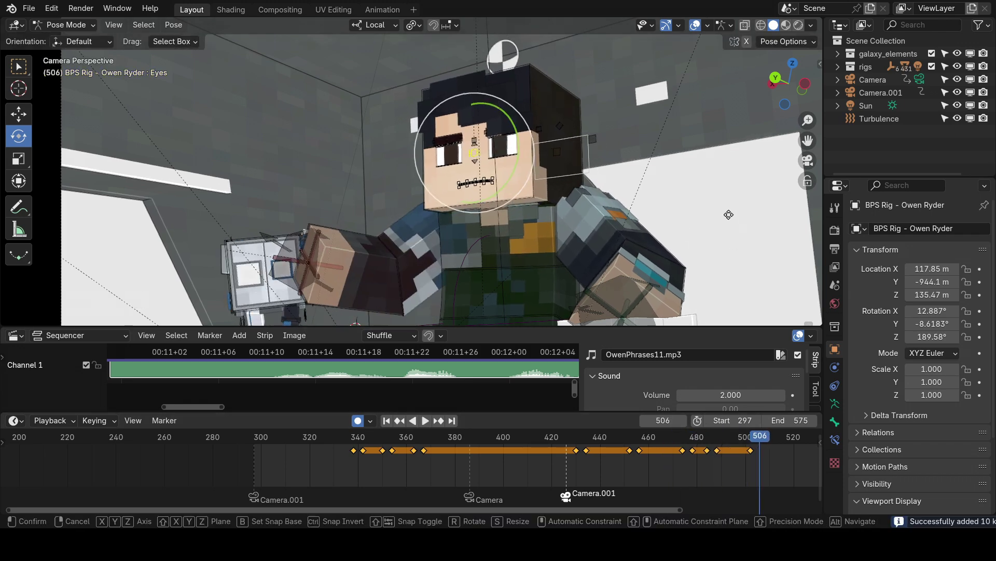
{"action": "left_click", "coordinate": [723, 216]}
Hold the gaze with an Eyes bone keyframe at frame 516, and move the bone to a new position at frame 520.
{"action": "left_click", "coordinate": [654, 439]}
{"action": "key", "text": "space"}
{"action": "key", "text": "space"}
{"action": "key", "text": "i"}
{"action": "key", "text": "Right"}
{"action": "key", "text": "Right"}
{"action": "key", "text": "Right"}
{"action": "key", "text": "Right"}
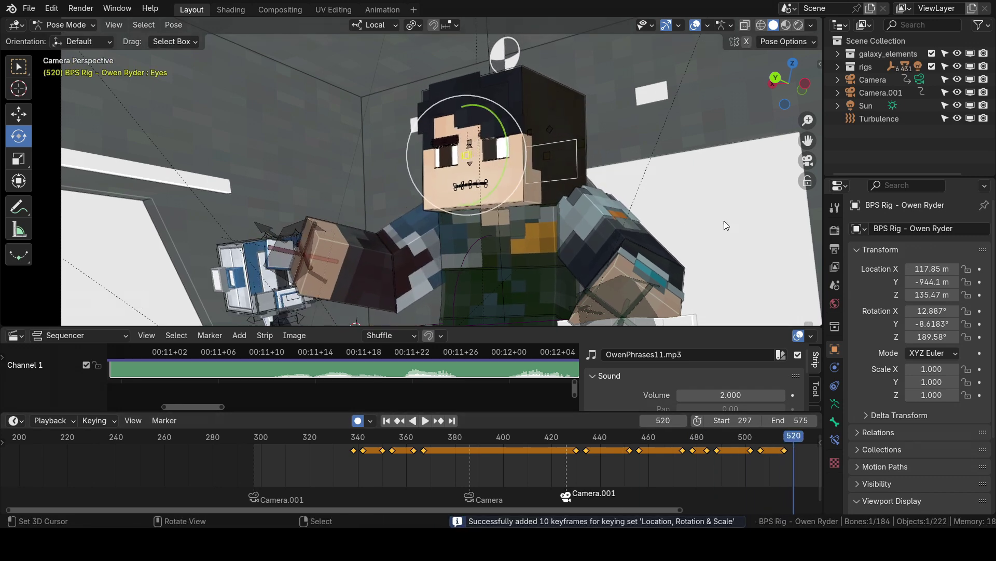
{"action": "key", "text": "g"}
{"action": "left_click", "coordinate": [658, 221]}
Hold the gaze with an Eyes bone keyframe at frame 533, and move the bone to a new position at frame 537.
{"action": "scroll", "coordinate": [680, 457], "scroll_direction": "down", "scroll_amount": 8}
{"action": "key", "text": "space"}
{"action": "key", "text": "space"}
{"action": "key", "text": "i"}
{"action": "key", "text": "Right"}
{"action": "key", "text": "Right"}
{"action": "key", "text": "Right"}
{"action": "key", "text": "Right"}
{"action": "key", "text": "g"}
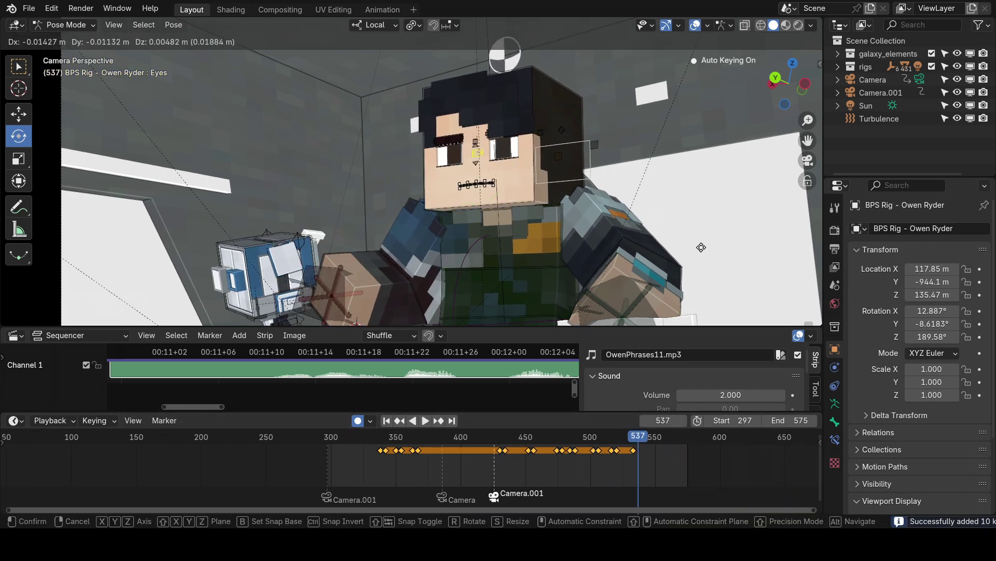
{"action": "left_click", "coordinate": [708, 248]}
Hold the gaze with an Eyes bone keyframe near frame 548, and move the bone to a new position four frames further on.
{"action": "key", "text": "space"}
{"action": "key", "text": "space"}
{"action": "key", "text": "i"}
{"action": "key", "text": "Right"}
{"action": "key", "text": "Right"}
{"action": "key", "text": "Right"}
{"action": "key", "text": "Right"}
{"action": "key", "text": "g"}
{"action": "left_click", "coordinate": [698, 259]}
Hold the gaze with an Eyes bone keyframe near frame 563, and key the bone's last position about four frames further on.
{"action": "left_click_drag", "start_coordinate": [657, 437], "coordinate": [604, 450]}
{"action": "key", "text": "space"}
{"action": "left_click", "coordinate": [597, 462]}
{"action": "key", "text": "space"}
{"action": "key", "text": "Left"}
{"action": "key", "text": "Left"}
{"action": "key", "text": "Left"}
{"action": "key", "text": "Left"}
{"action": "key", "text": "i"}
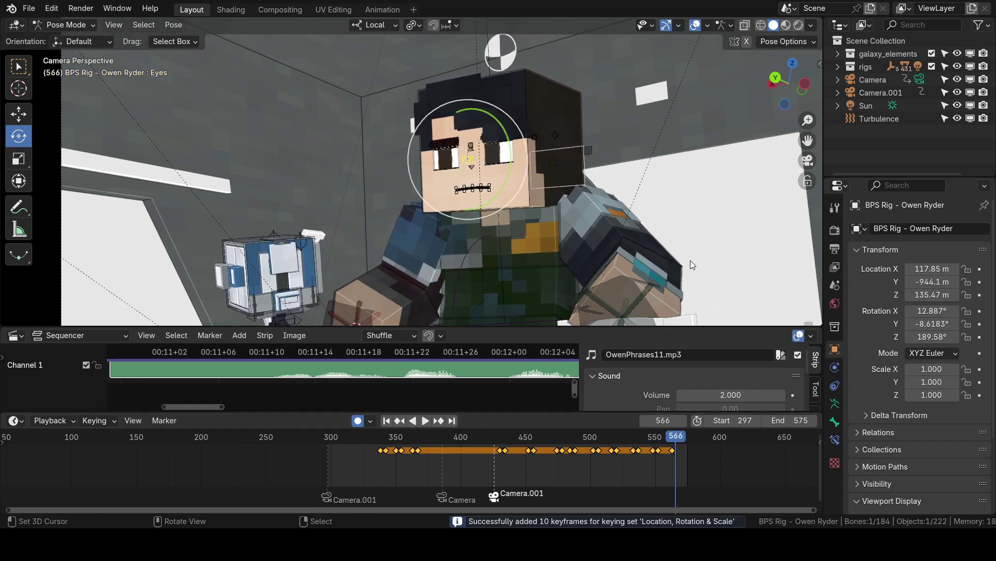
Play back the shot to review the timing of the eye movements.
{"action": "key", "text": "space"}
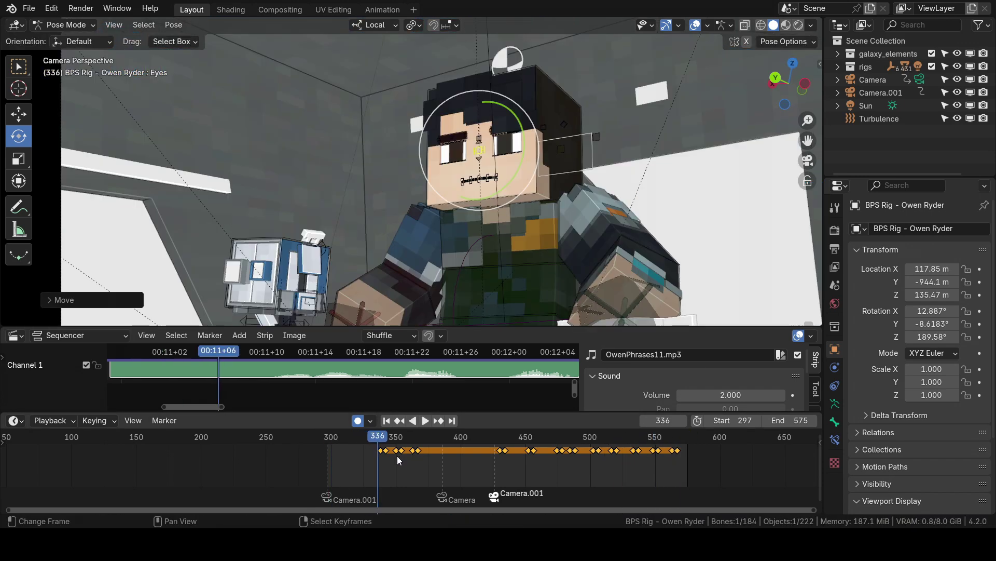
{"action": "left_click_drag", "start_coordinate": [379, 448], "coordinate": [321, 457]}
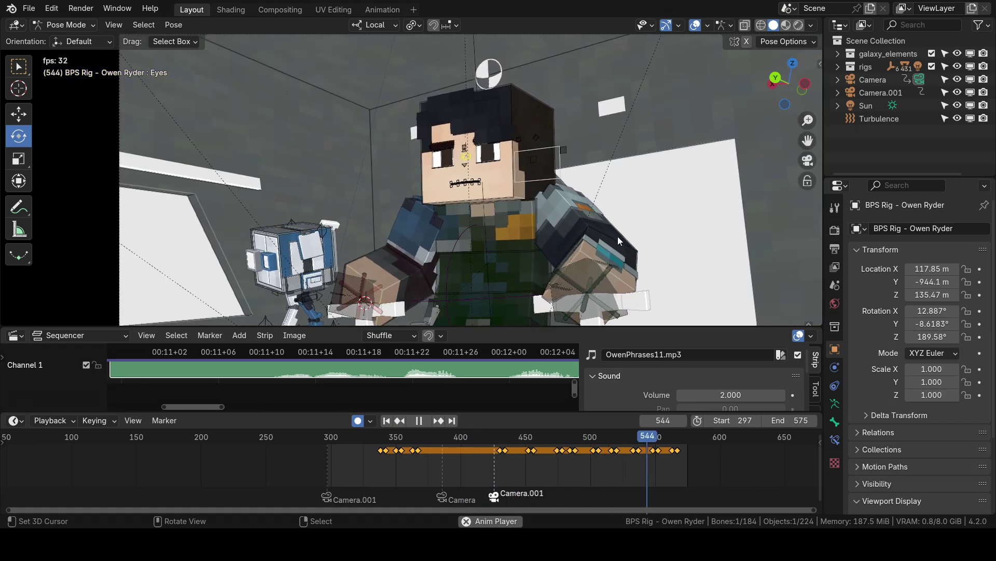
{"action": "key", "text": "space"}
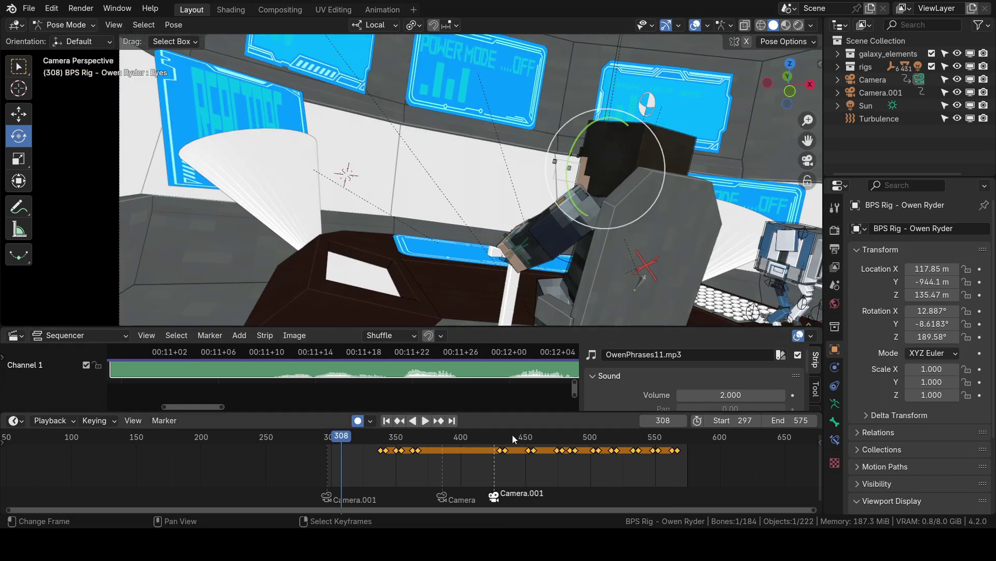
{"action": "key", "text": "space"}
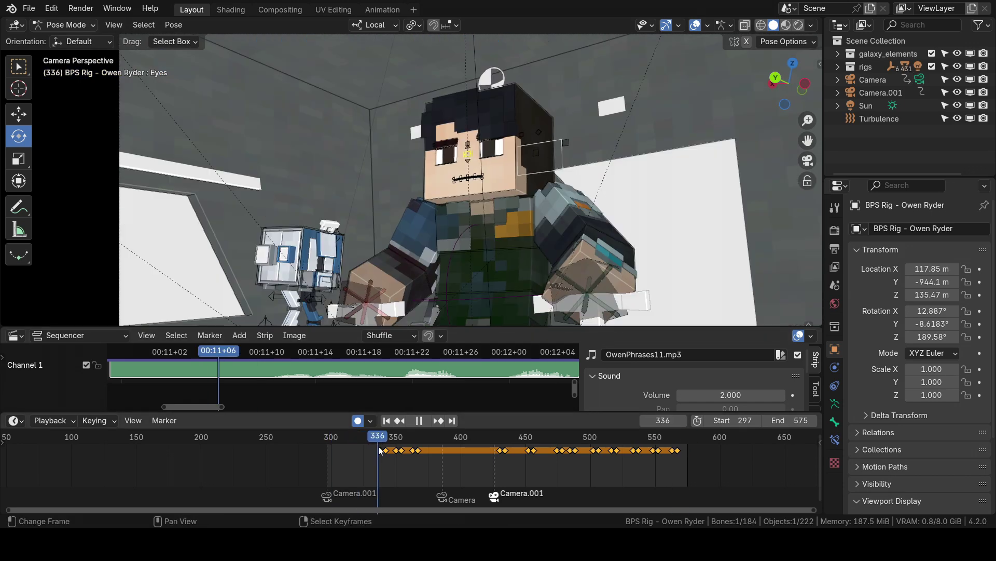
{"action": "key", "text": "space"}
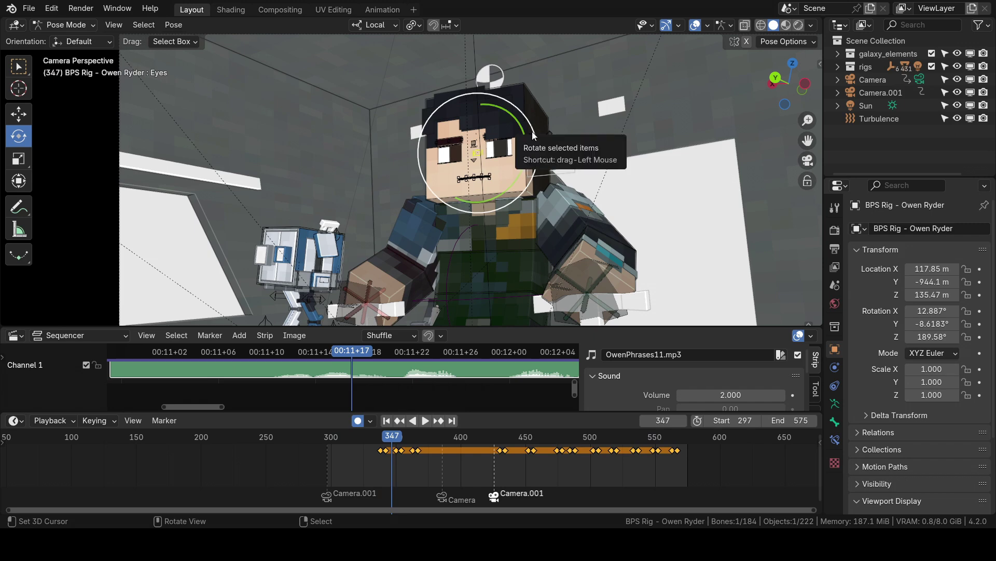
Keyframe the Blink bone with the eyes open at frame 347, and move it to close the eyelids at frame 351.
{"action": "left_click", "coordinate": [533, 137]}
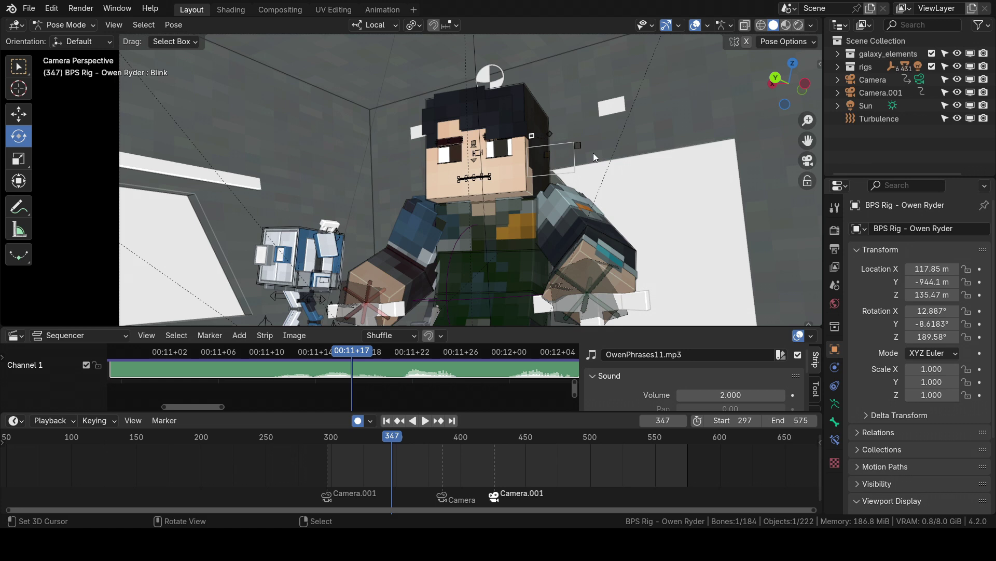
{"action": "key", "text": "i"}
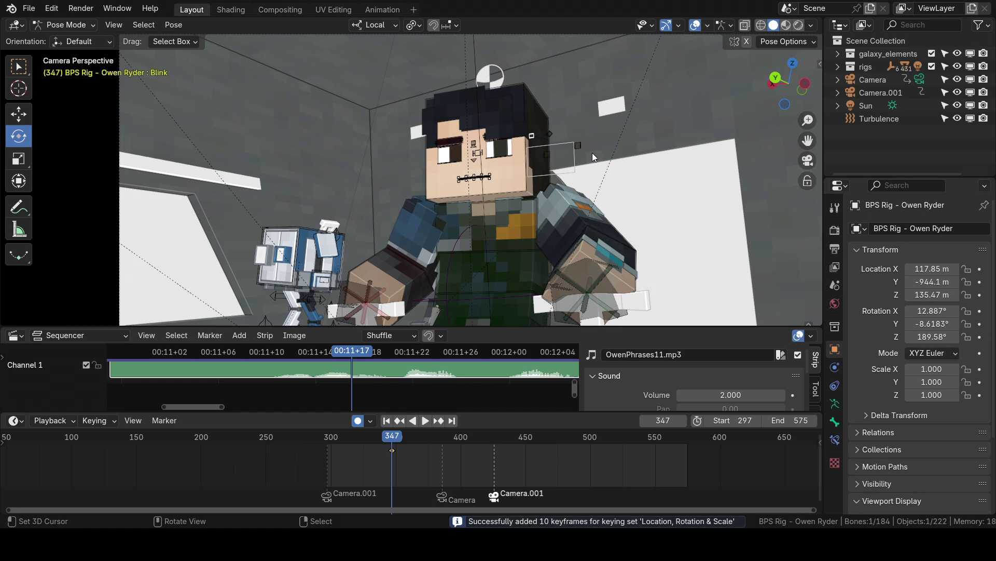
{"action": "key", "text": "Right"}
{"action": "key", "text": "Right"}
{"action": "key", "text": "Right"}
{"action": "key", "text": "Right"}
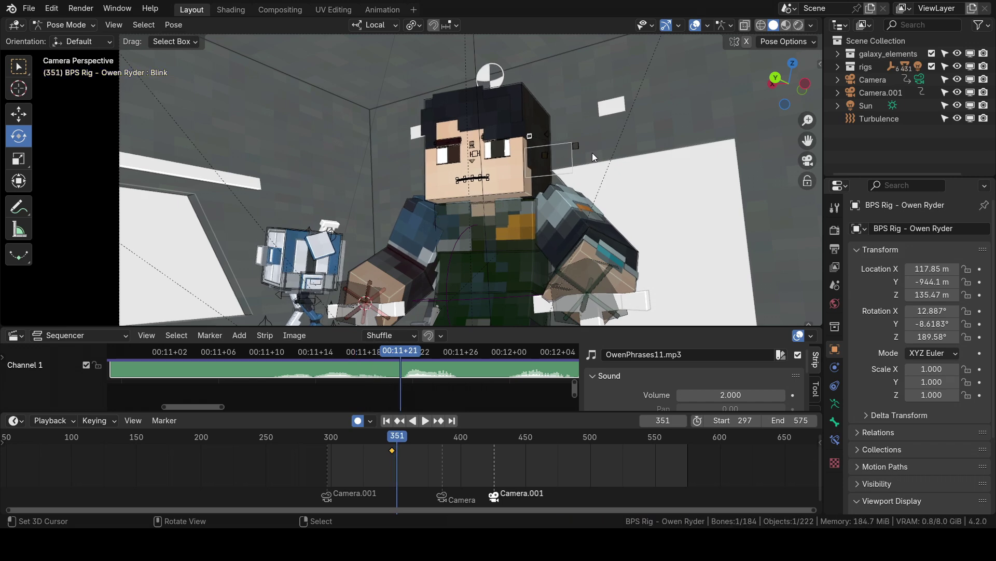
{"action": "key", "text": "g"}
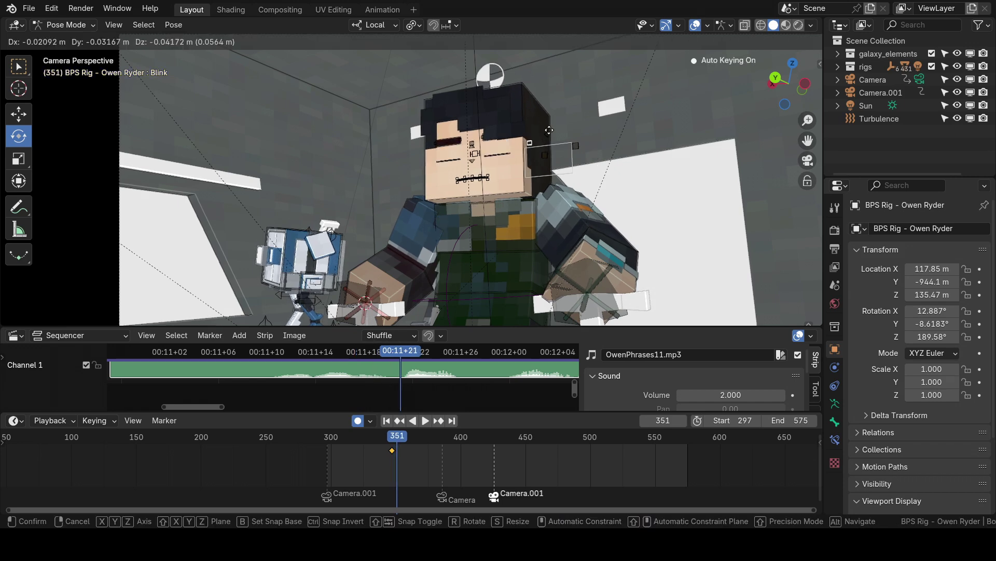
{"action": "left_click", "coordinate": [556, 165]}
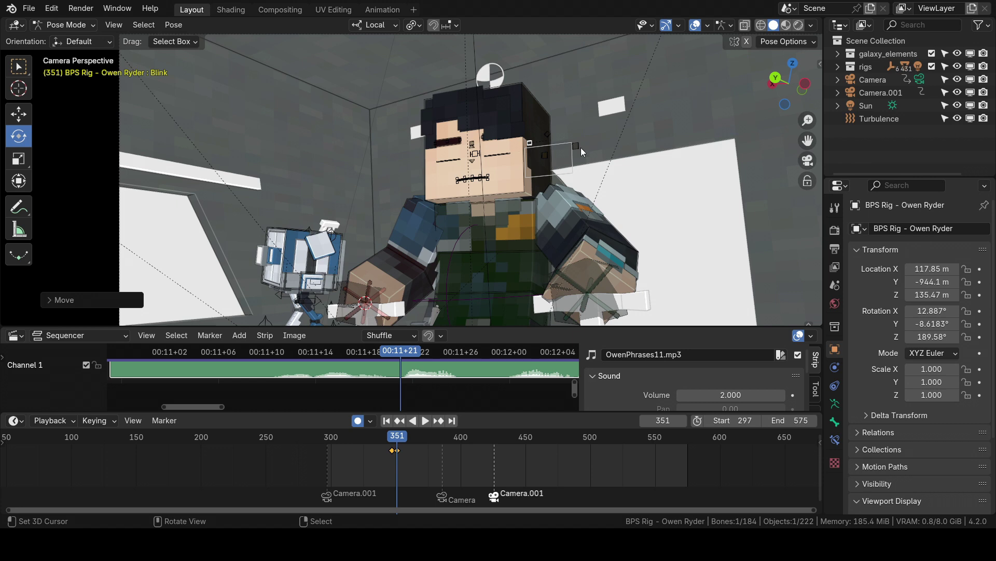
Reopen the eyes at frame 355 by clearing the Blink bone's location.
{"action": "key", "text": "Right"}
{"action": "key", "text": "Right"}
{"action": "key", "text": "Right"}
{"action": "key", "text": "Right"}
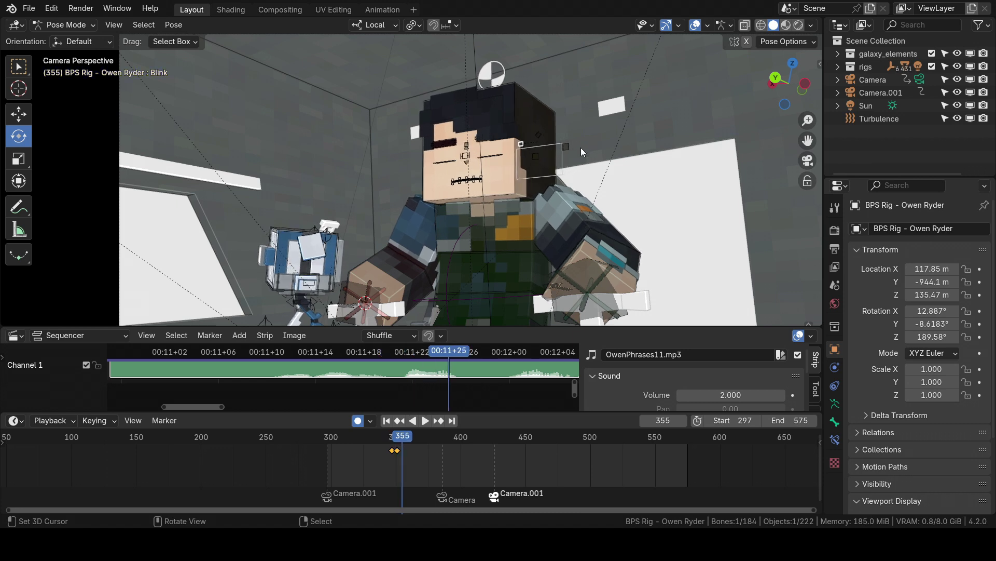
{"action": "key", "text": "alt+g"}
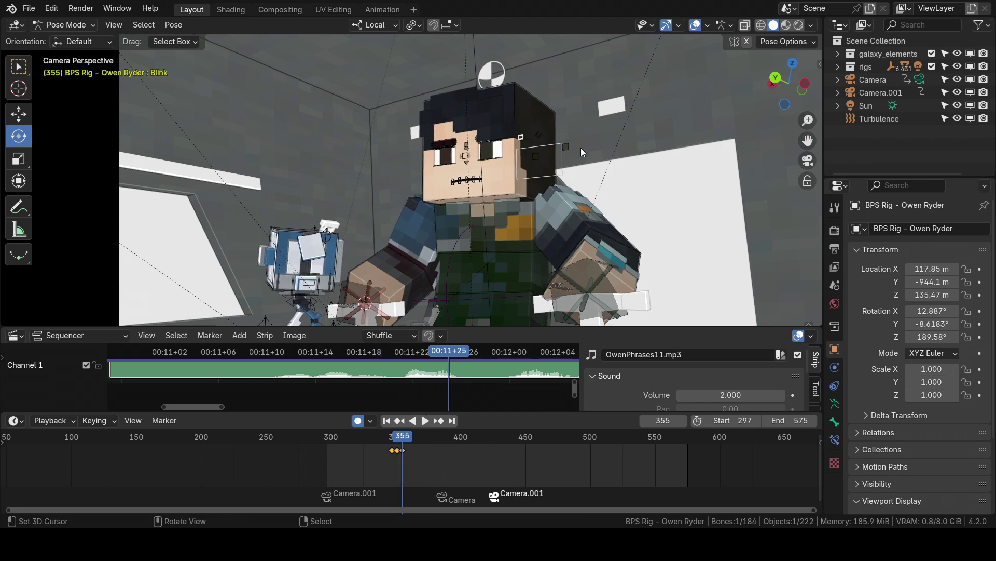
Copy the three blink keyframes and paste them at frame 435.
{"action": "left_click_drag", "start_coordinate": [404, 451], "coordinate": [383, 450]}
{"action": "key", "text": "space"}
{"action": "key", "text": "space"}
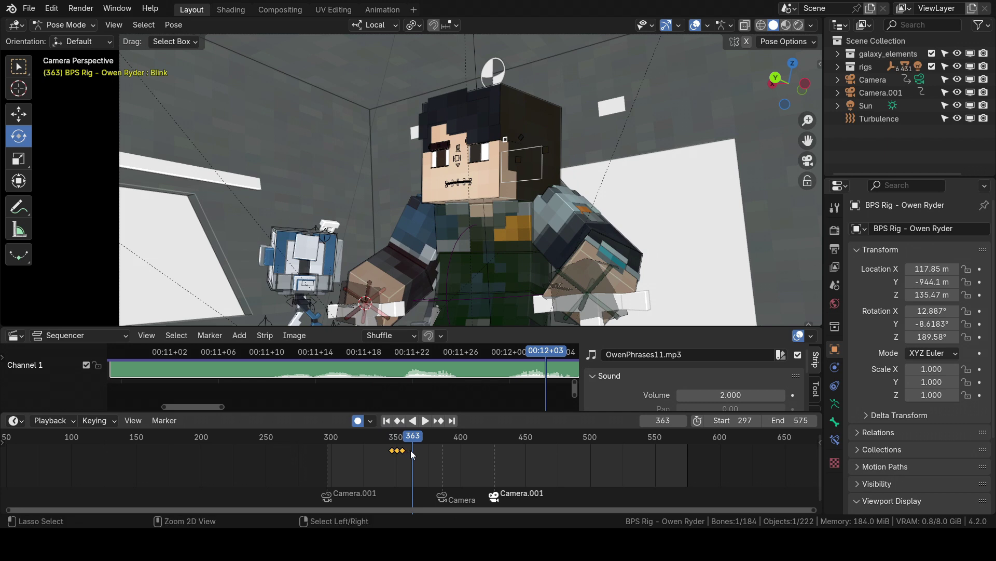
{"action": "key", "text": "space"}
{"action": "key", "text": "space"}
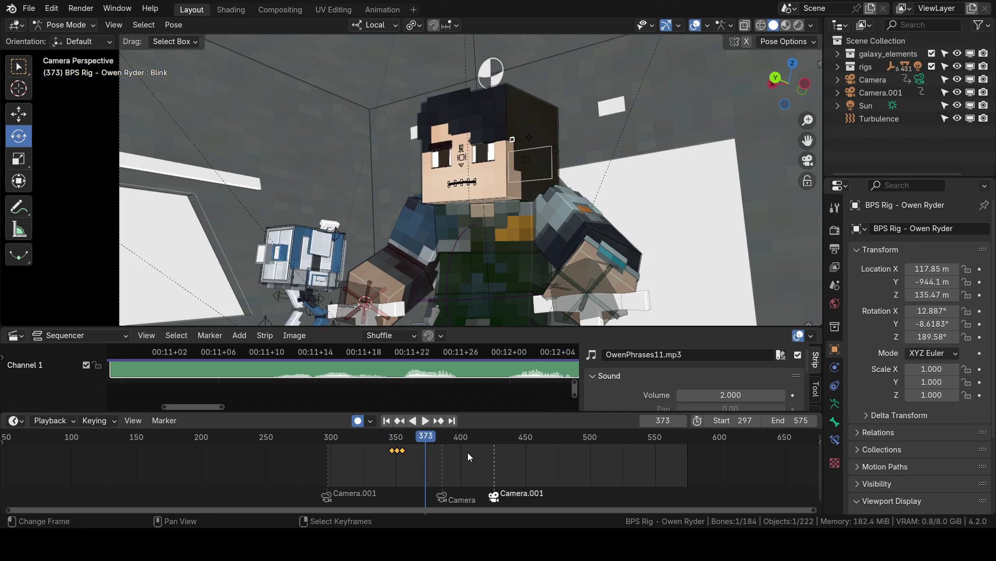
{"action": "left_click", "coordinate": [506, 455]}
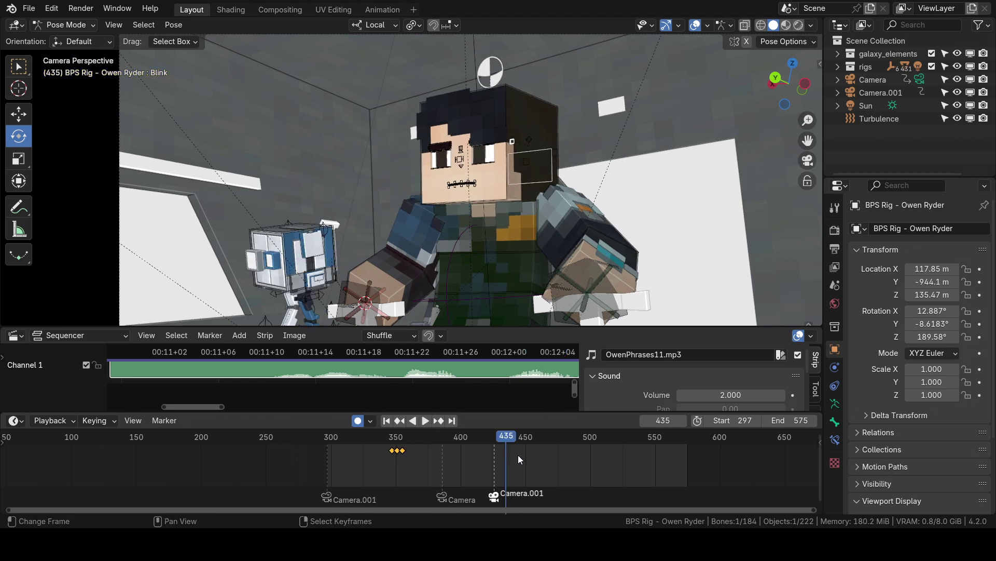
{"action": "key", "text": "ctrl+v"}
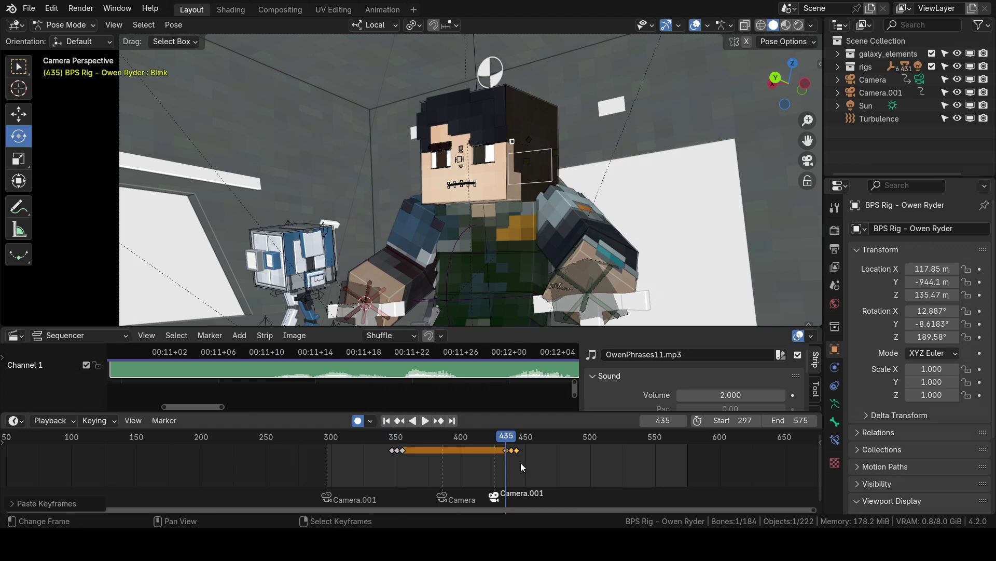
Paste the copied blink again near frame 472 and at frames 518 and 551.
{"action": "key", "text": "space"}
{"action": "key", "text": "ctrl+v"}
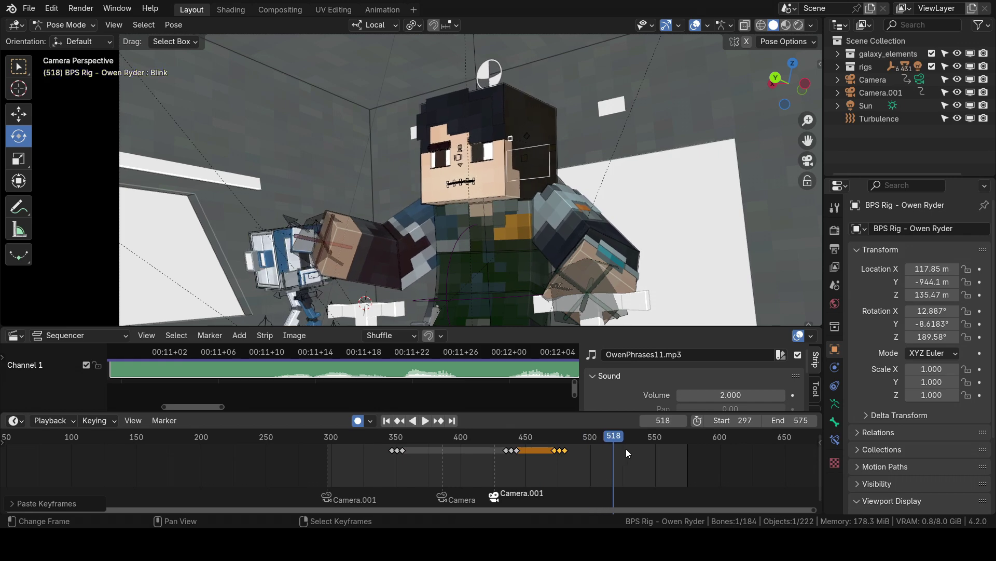
{"action": "key", "text": "ctrl+v"}
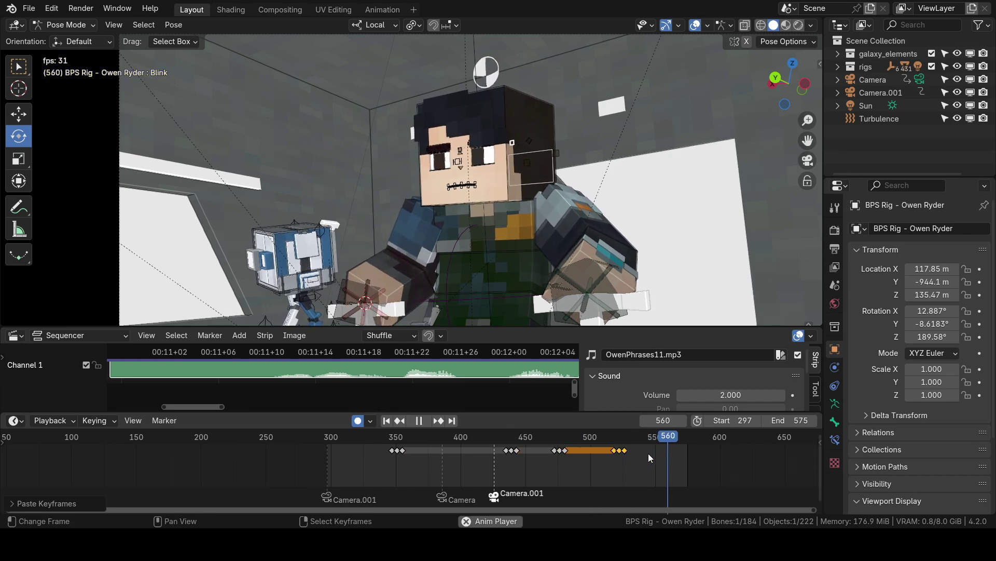
{"action": "key", "text": "ctrl+v"}
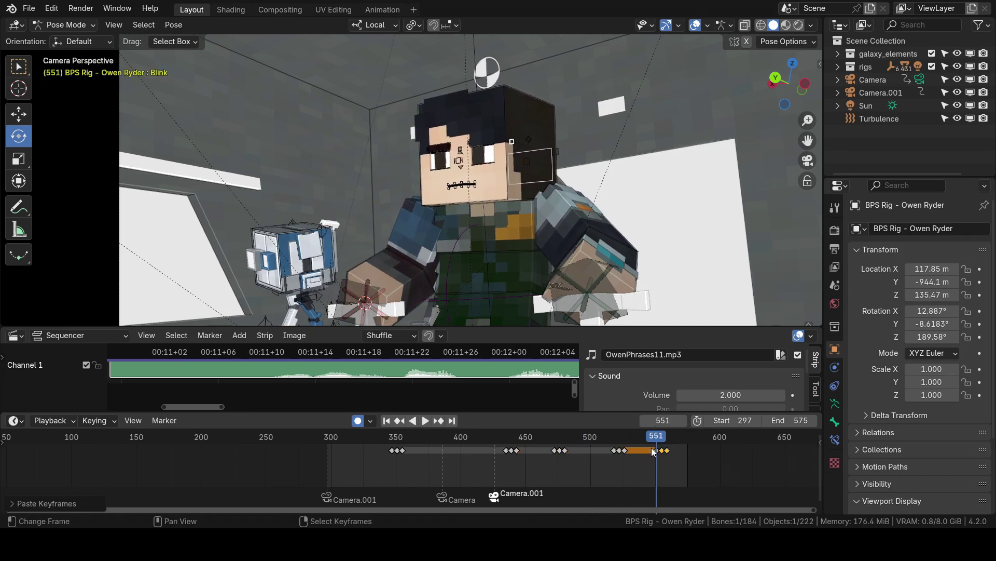
Play back the shot to review the blinks.
{"action": "left_click", "coordinate": [571, 456]}
{"action": "key", "text": "space"}
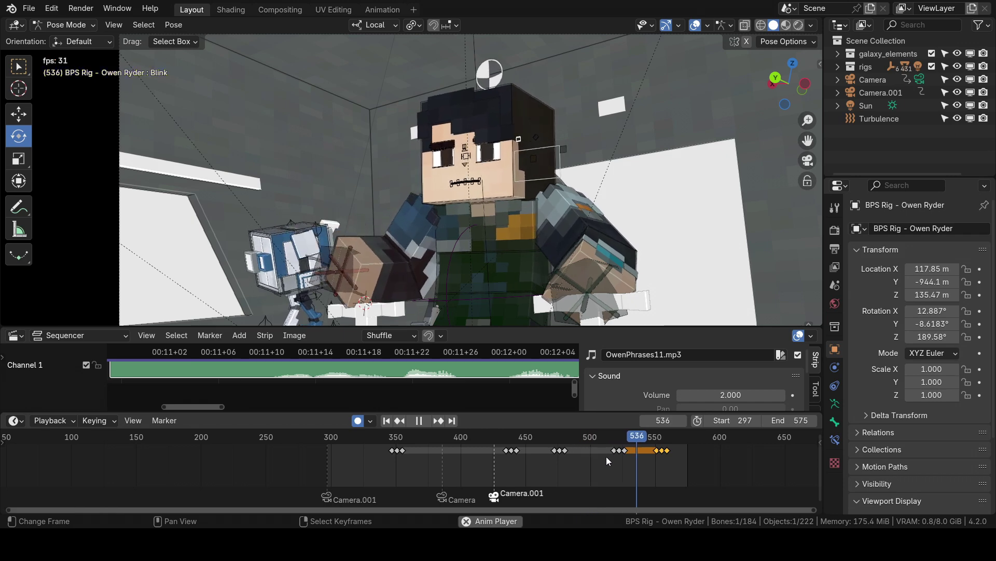
{"action": "key", "text": "space"}
{"action": "key", "text": "space"}
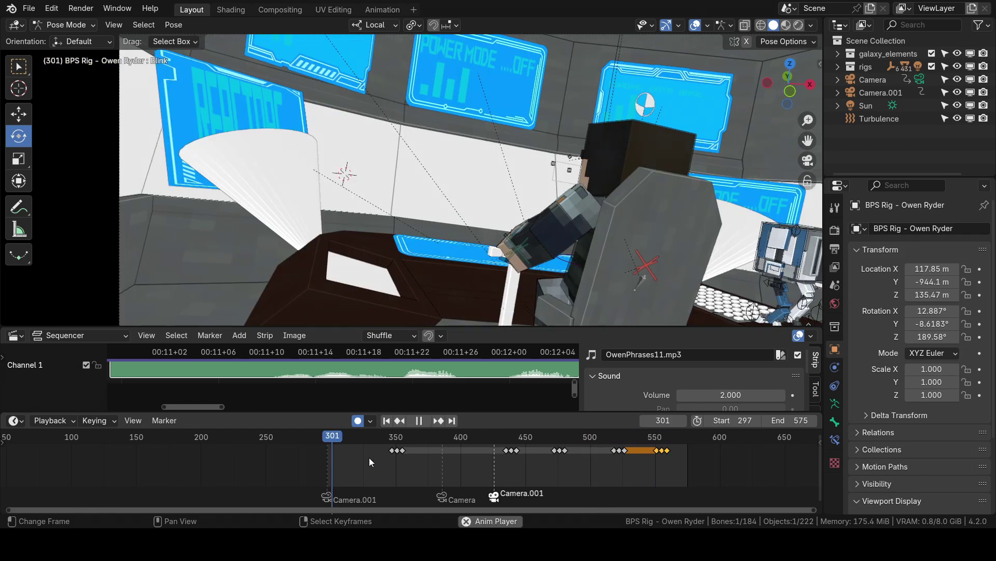
Try raising the Eyebrows bone at frame 344.
{"action": "left_click", "coordinate": [342, 445]}
{"action": "left_click_drag", "start_coordinate": [342, 445], "coordinate": [390, 450]}
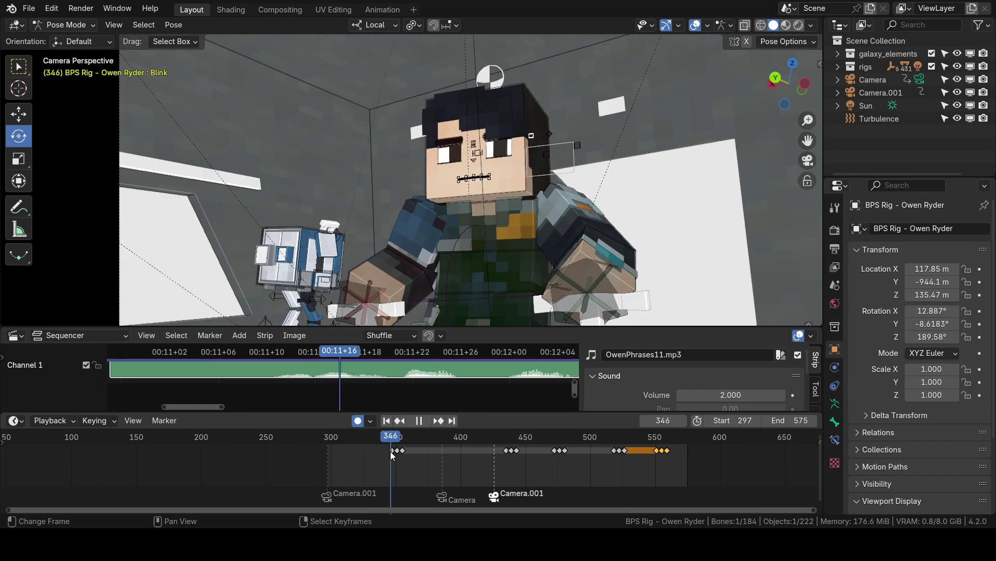
{"action": "left_click", "coordinate": [467, 138]}
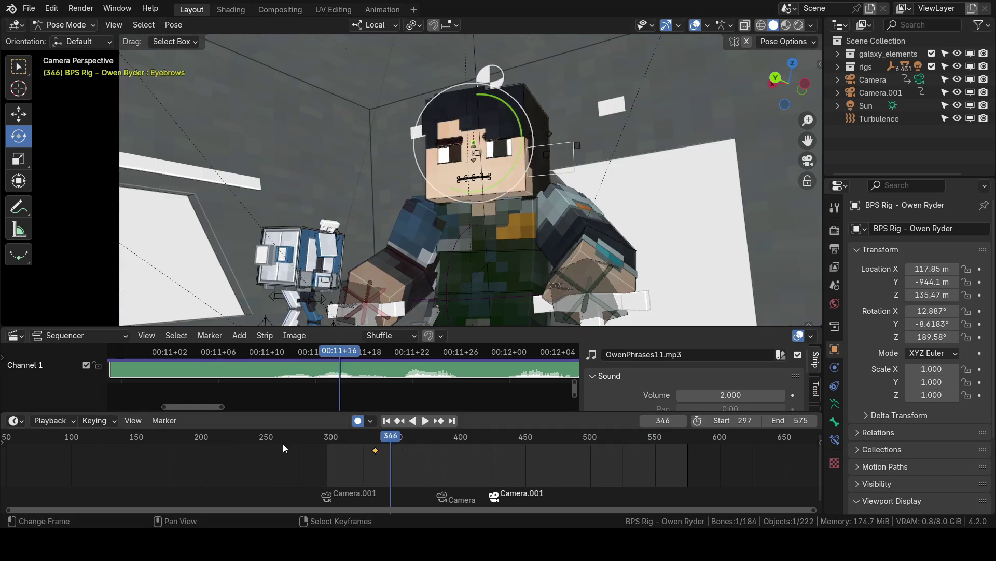
{"action": "scroll", "coordinate": [326, 469], "scroll_direction": "up", "scroll_amount": 5}
{"action": "left_click_drag", "start_coordinate": [465, 466], "coordinate": [501, 466]}
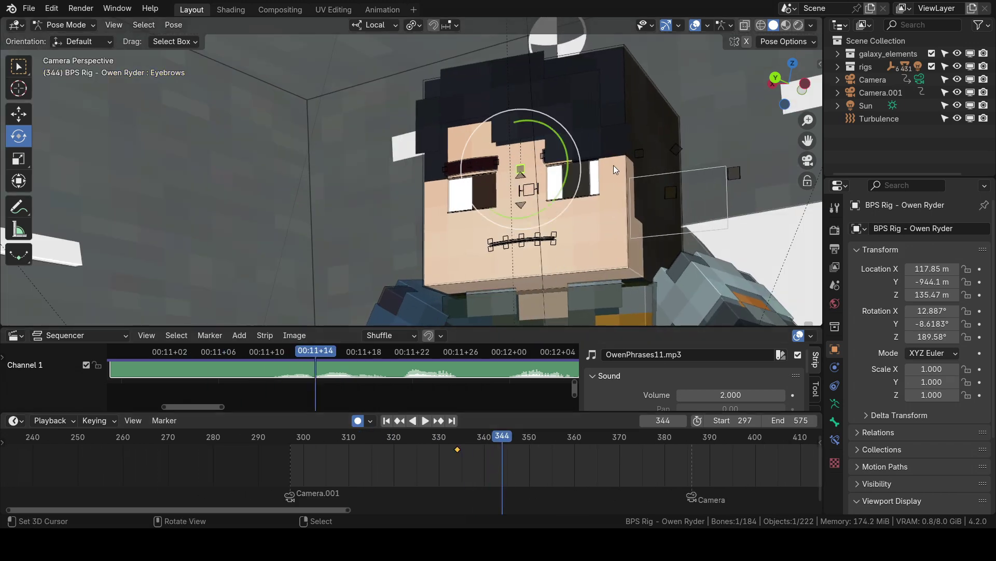
{"action": "key", "text": "g"}
{"action": "left_click", "coordinate": [617, 115]}
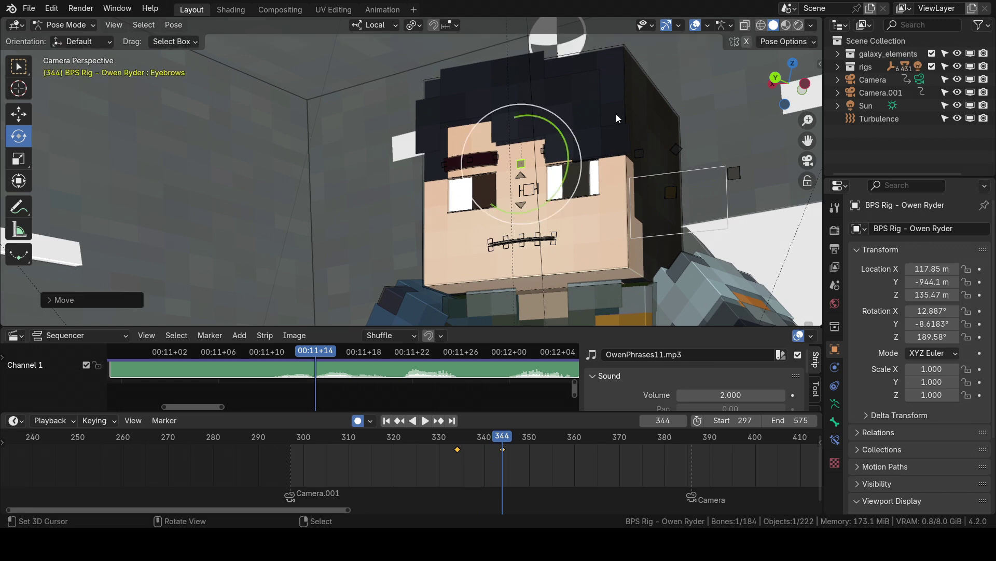
Keyframe the Eyebrow.R bone at frame 335, raise it at frame 346, and lower it again at frame 356.
{"action": "left_click_drag", "start_coordinate": [561, 463], "coordinate": [489, 459]}
{"action": "left_click", "coordinate": [472, 158]}
{"action": "left_click_drag", "start_coordinate": [481, 448], "coordinate": [511, 446]}
{"action": "key", "text": "i"}
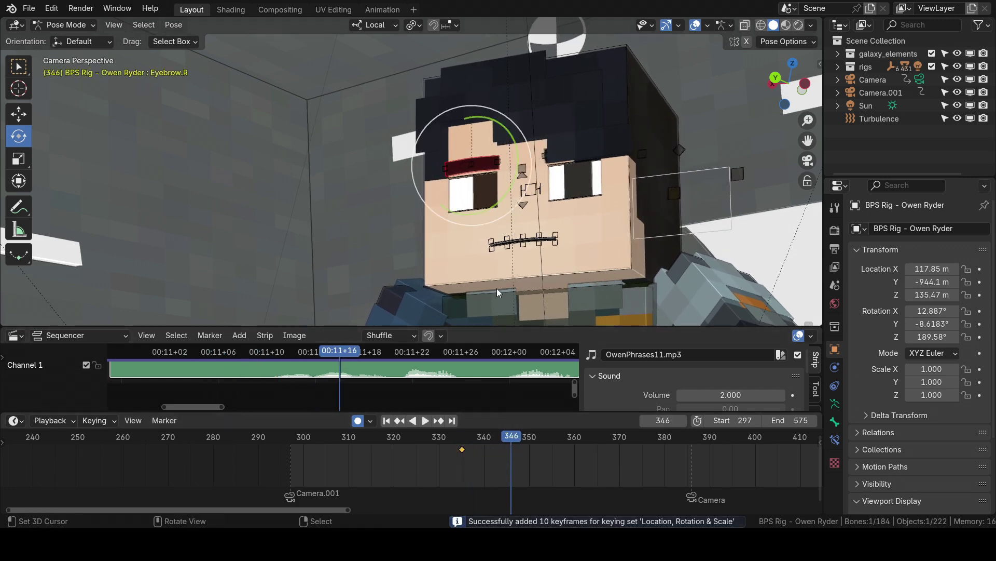
{"action": "key", "text": "g"}
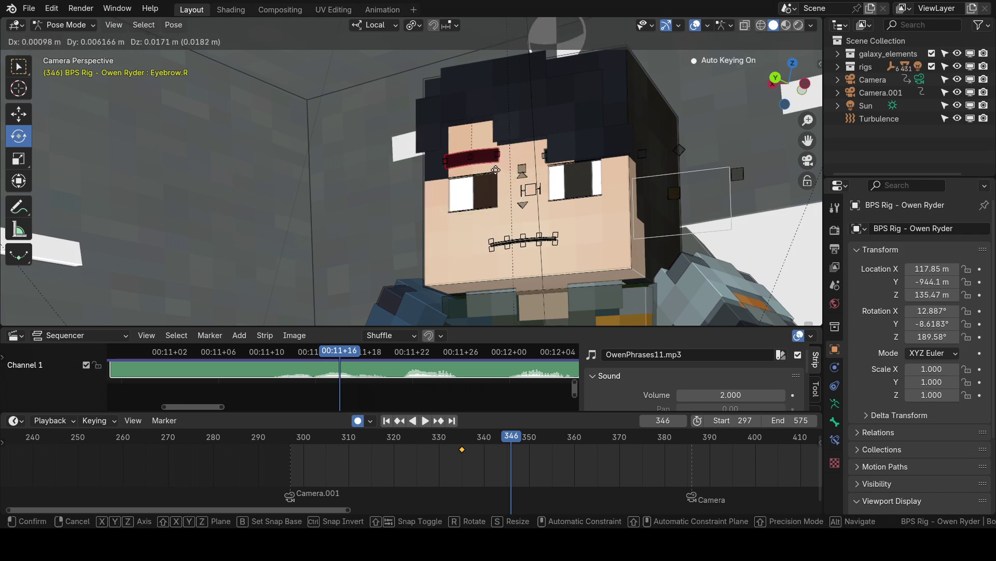
{"action": "left_click", "coordinate": [496, 170]}
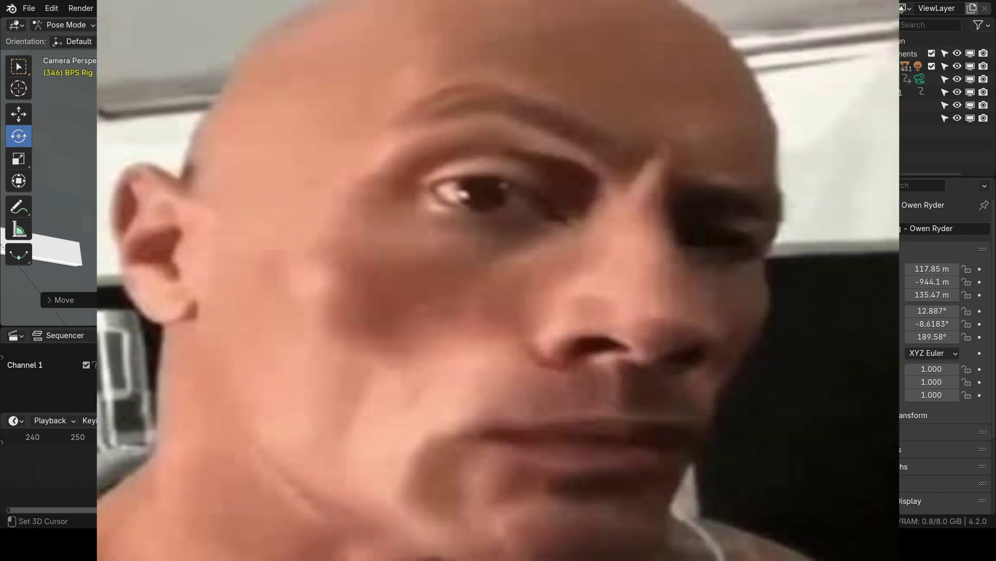
{"action": "left_click_drag", "start_coordinate": [447, 449], "coordinate": [556, 446]}
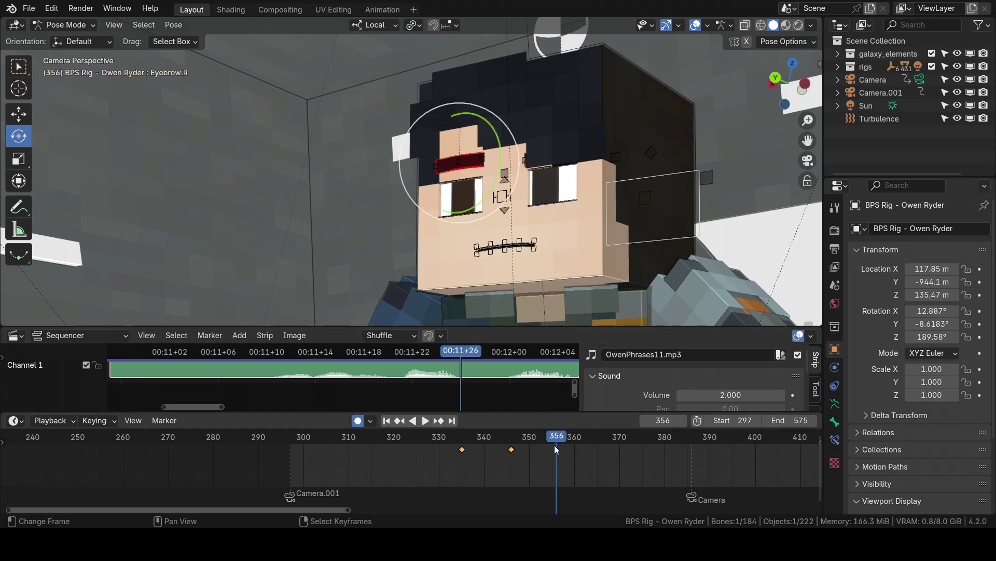
{"action": "key", "text": "i"}
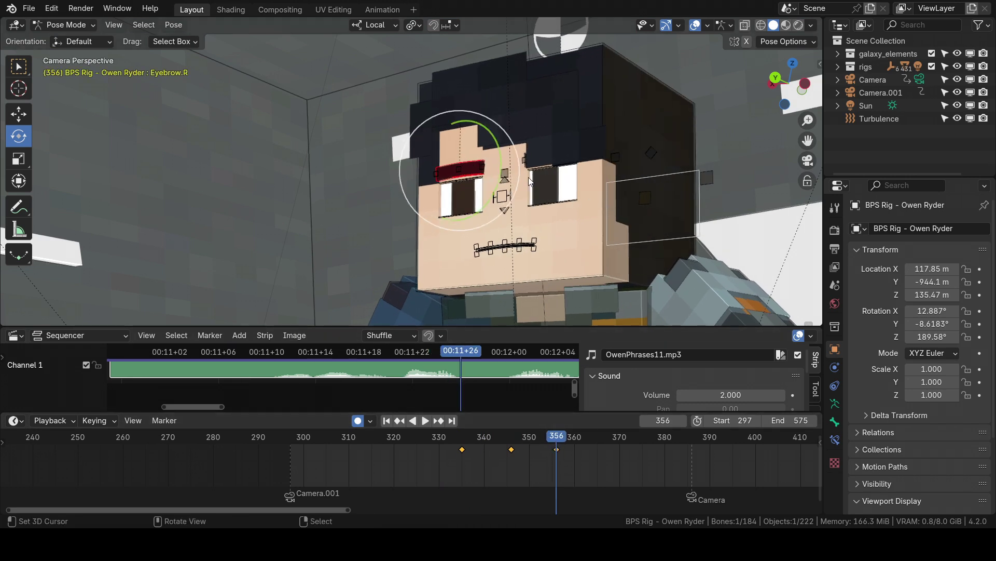
Raise the Eyebrows bone slightly at frame 345 to key its new position.
{"action": "left_click", "coordinate": [505, 173]}
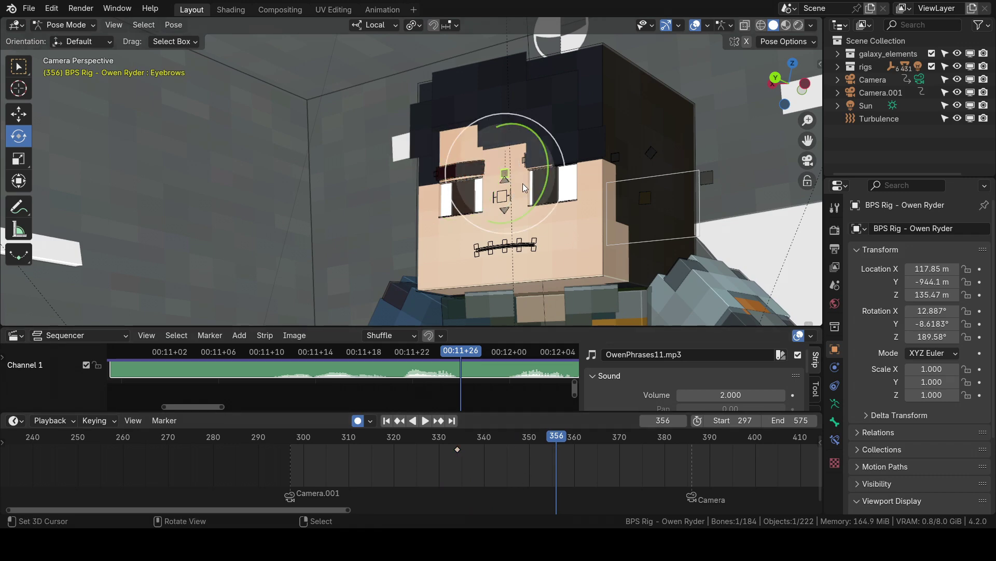
{"action": "left_click_drag", "start_coordinate": [541, 443], "coordinate": [508, 466]}
{"action": "key", "text": "space"}
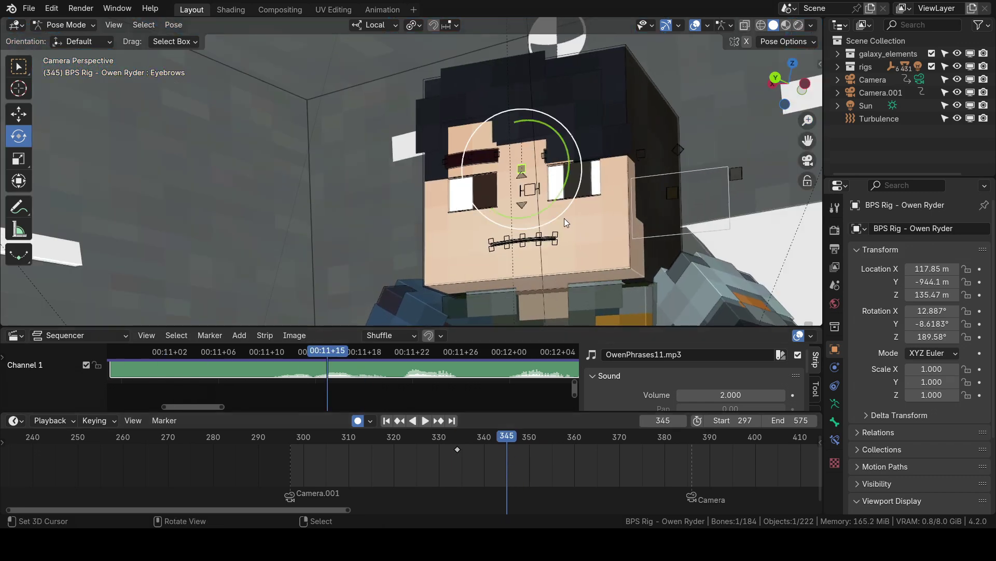
{"action": "key", "text": "g"}
{"action": "left_click", "coordinate": [580, 195]}
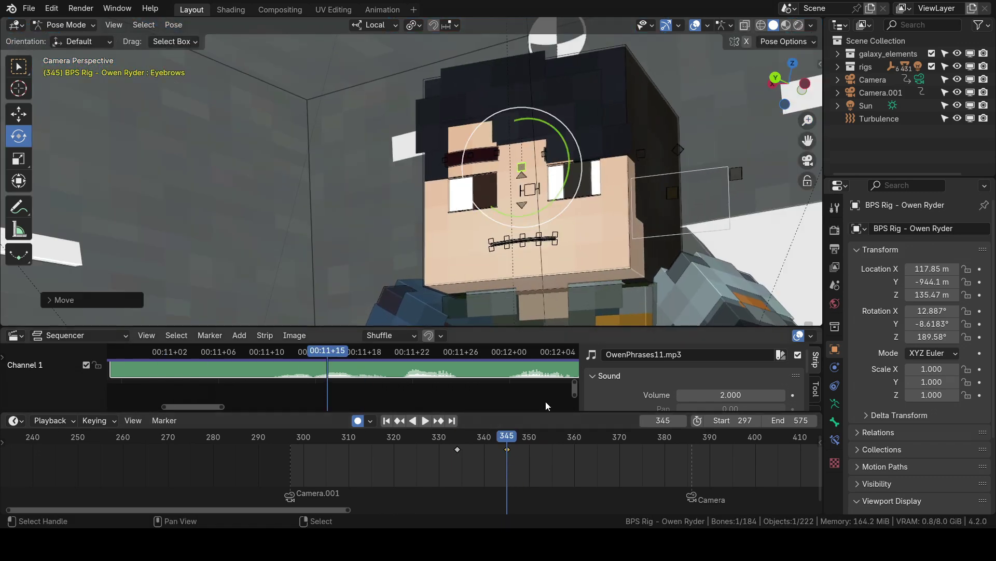
Rotate the Eyebrows bone about 5.2° at frame 345 and play back the motion from frame 330.
{"action": "key", "text": "r"}
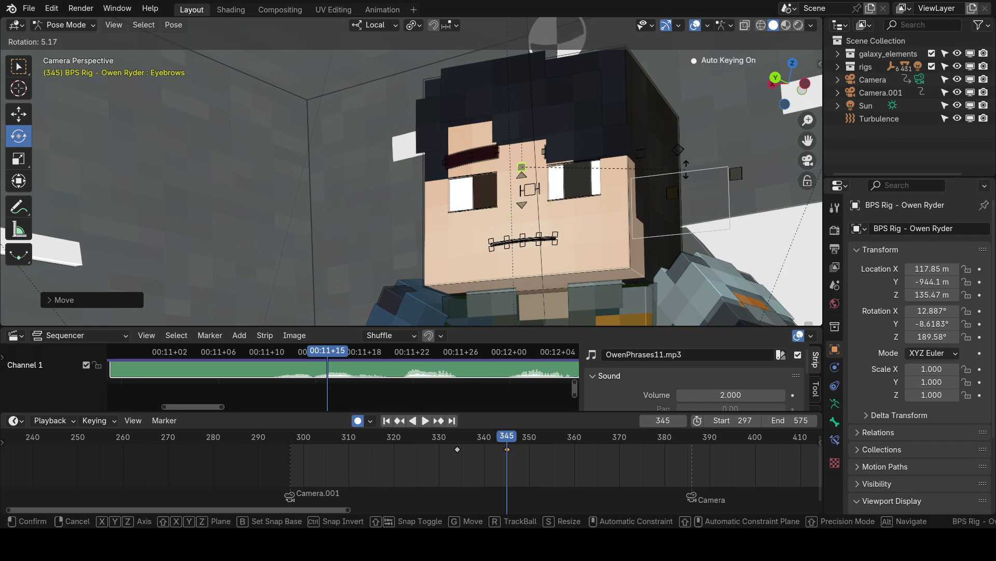
{"action": "left_click", "coordinate": [684, 168]}
{"action": "left_click_drag", "start_coordinate": [504, 448], "coordinate": [441, 456]}
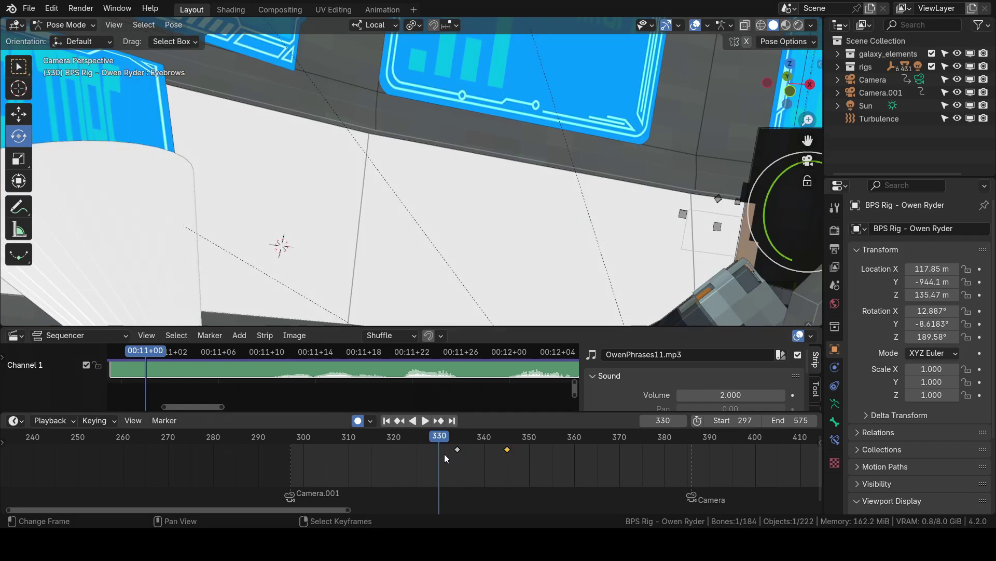
{"action": "key", "text": "space"}
{"action": "key", "text": "space"}
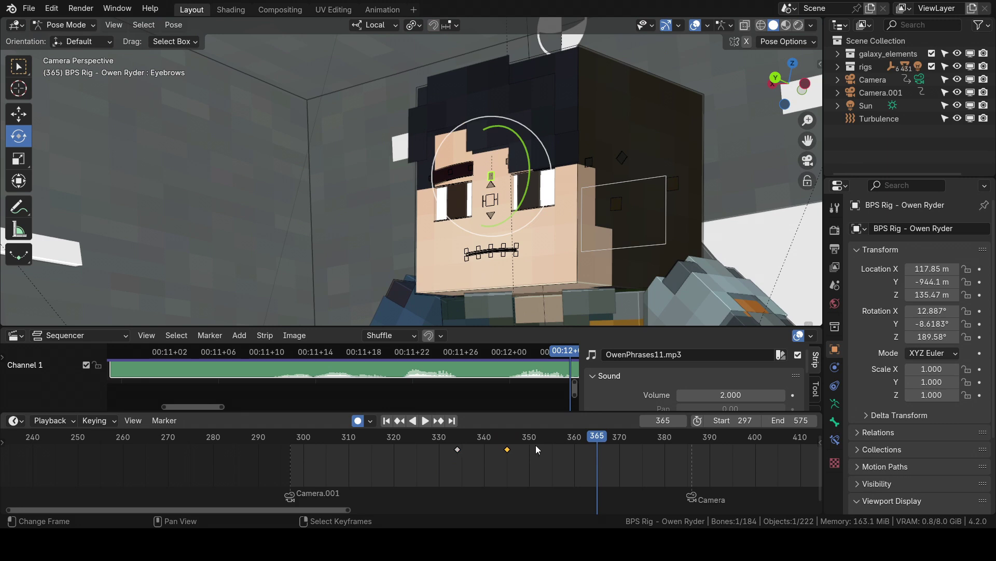
Rotate the Eyebrows bone at frame 361 to key a new angle, and play back the result.
{"action": "left_click_drag", "start_coordinate": [552, 448], "coordinate": [581, 465]}
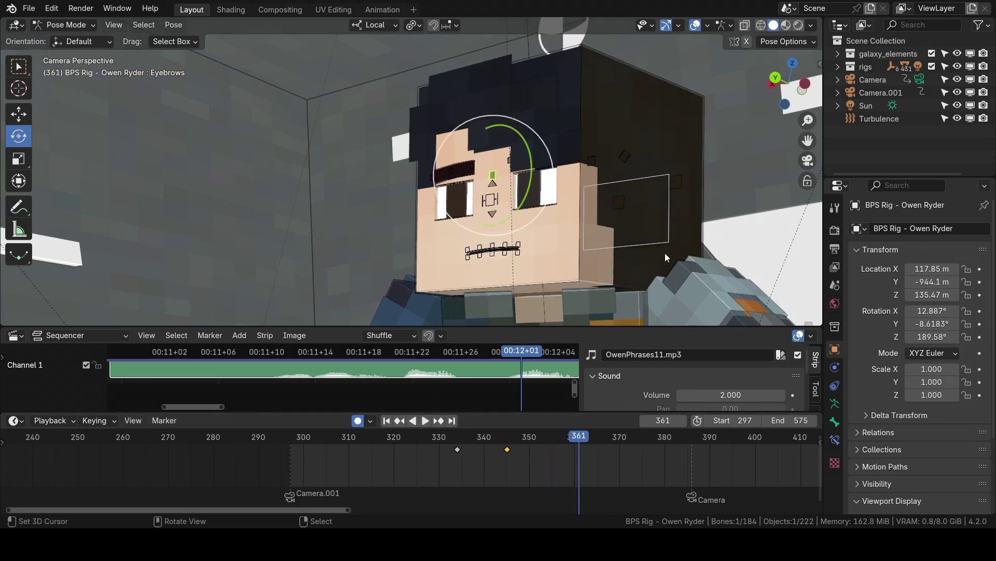
{"action": "key", "text": "r"}
{"action": "left_click", "coordinate": [682, 213]}
{"action": "left_click_drag", "start_coordinate": [519, 457], "coordinate": [450, 456]}
{"action": "key", "text": "space"}
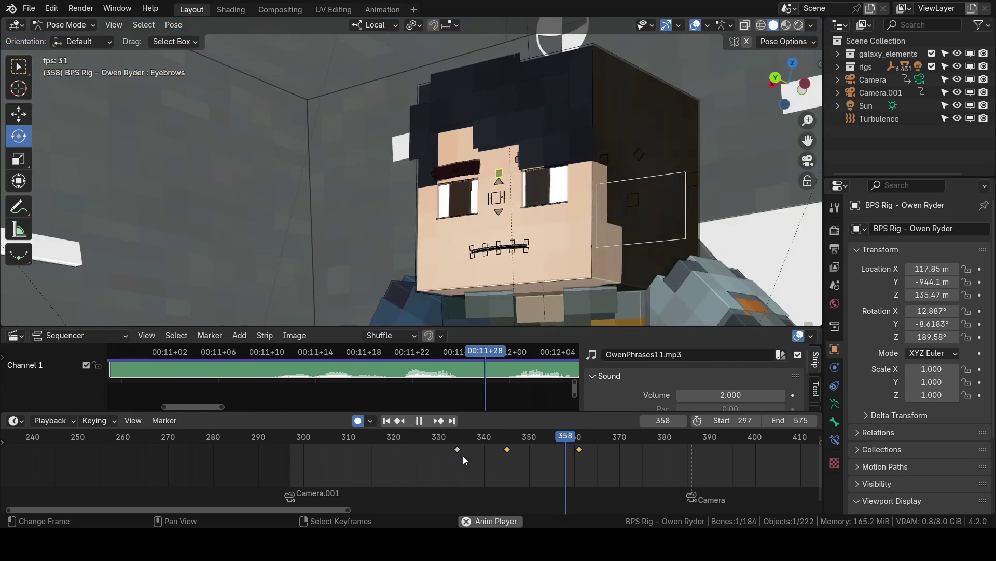
{"action": "key", "text": "space"}
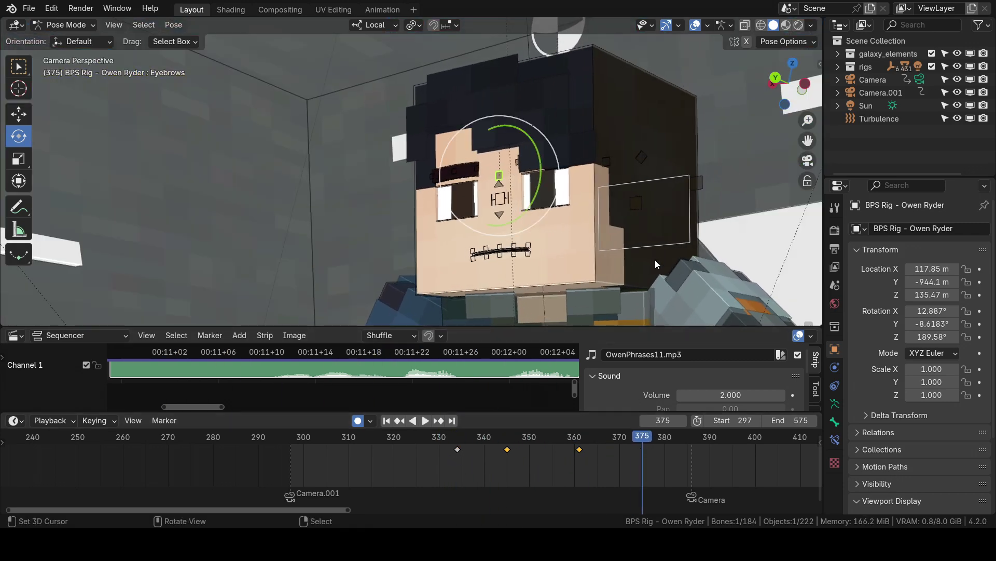
Reposition the Eyebrows bone at frame 375 and play back the shot.
{"action": "key", "text": "g"}
{"action": "left_click", "coordinate": [648, 241]}
{"action": "left_click_drag", "start_coordinate": [574, 451], "coordinate": [497, 448]}
{"action": "key", "text": "space"}
{"action": "key", "text": "space"}
{"action": "scroll", "coordinate": [519, 453], "scroll_direction": "down", "scroll_amount": 1}
{"action": "key", "text": "space"}
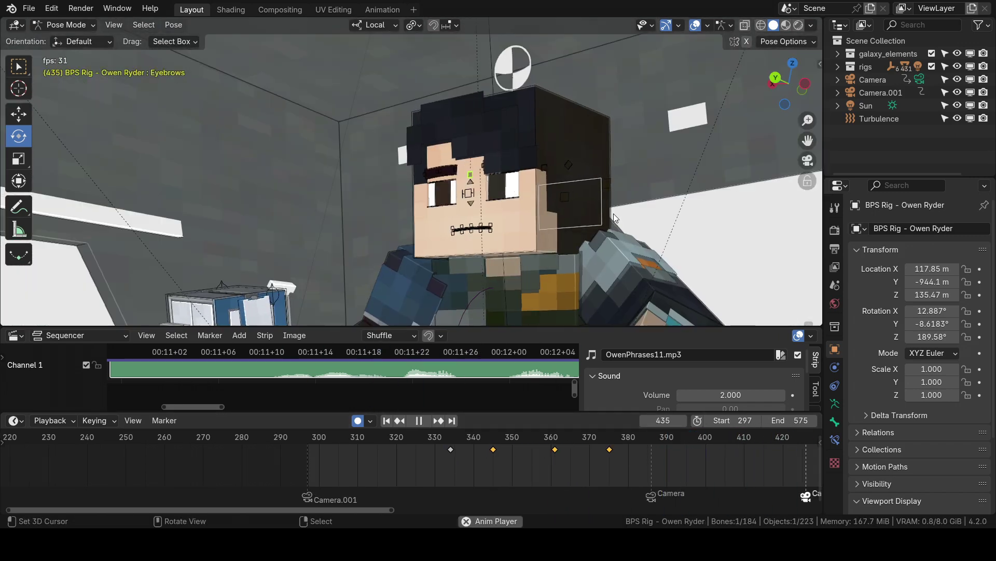
Keyframe the unchanged Eyebrows pose at the second Camera.001 marker, around frame 426.
{"action": "left_click", "coordinate": [662, 450]}
{"action": "left_click_drag", "start_coordinate": [662, 450], "coordinate": [678, 455]}
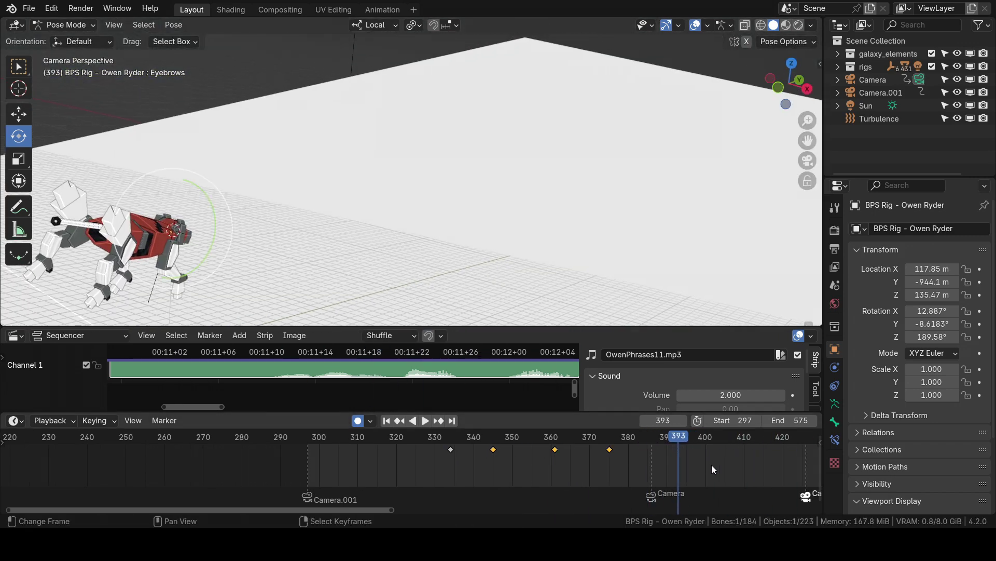
{"action": "middle_click_drag", "start_coordinate": [748, 462], "coordinate": [514, 452]}
{"action": "scroll", "coordinate": [514, 452], "scroll_direction": "down", "scroll_amount": 4}
{"action": "left_click", "coordinate": [540, 449]}
{"action": "key", "text": "i"}
Move the Eyebrows bone slightly and rotate it about 1.3° at frame 444.
{"action": "key", "text": "space"}
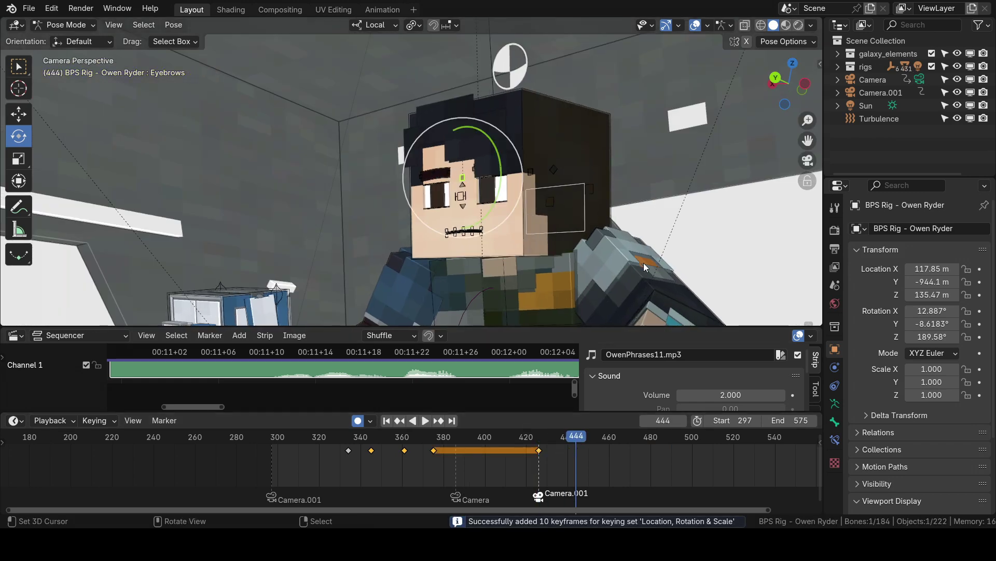
{"action": "key", "text": "g"}
{"action": "left_click", "coordinate": [655, 212]}
{"action": "key", "text": "r"}
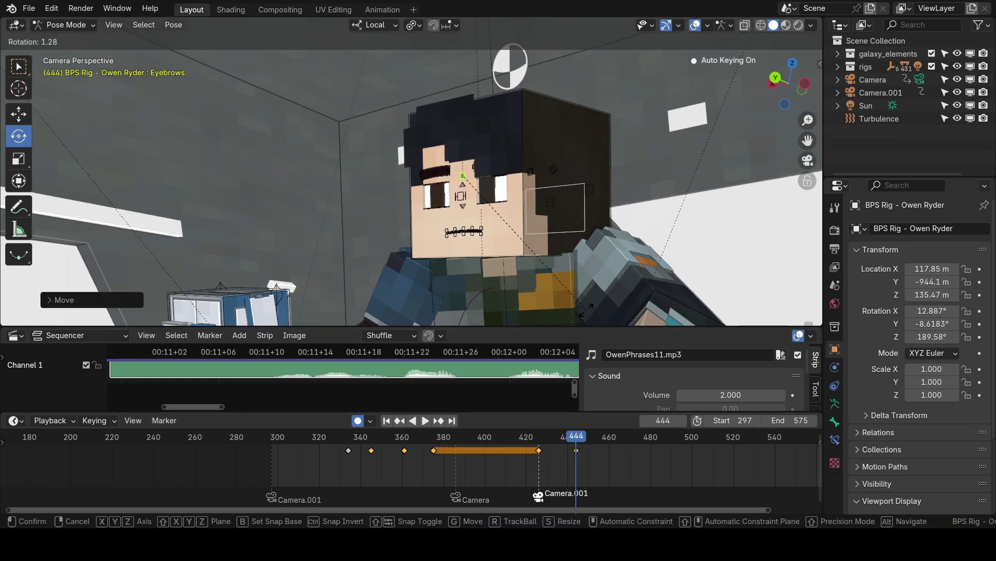
{"action": "left_click", "coordinate": [586, 311]}
{"action": "left_click", "coordinate": [538, 453]}
Play on from the Camera.001 marker, and reposition and rotate the Eyebrows bone at frame 466.
{"action": "key", "text": "space"}
{"action": "key", "text": "space"}
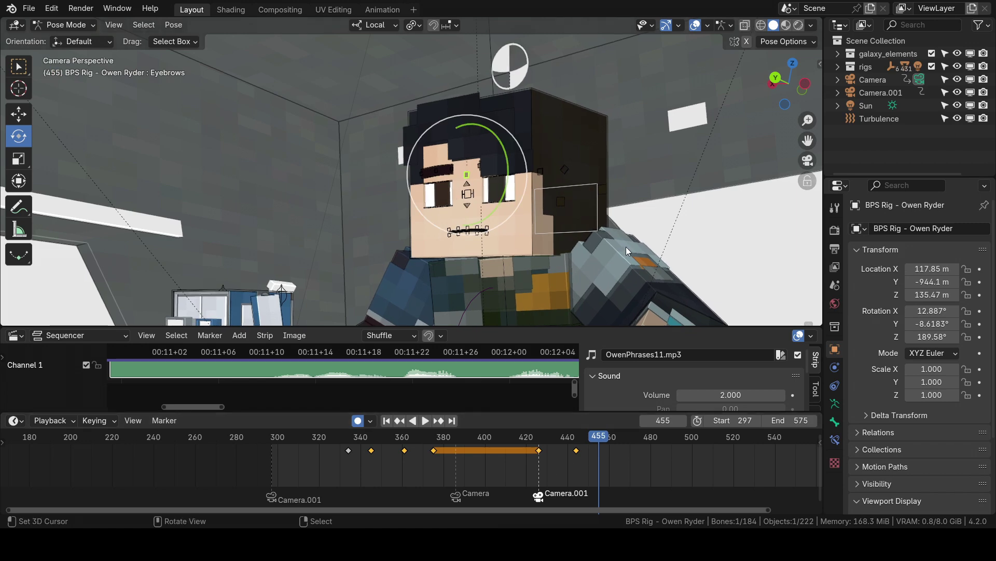
{"action": "key", "text": "g"}
{"action": "left_click", "coordinate": [615, 274]}
{"action": "key", "text": "r"}
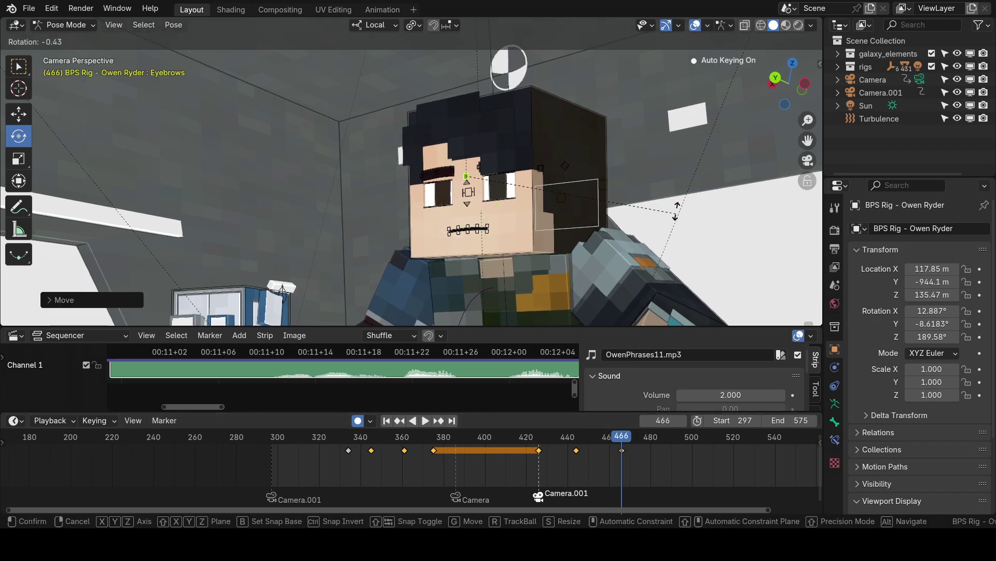
{"action": "left_click", "coordinate": [613, 115]}
{"action": "left_click", "coordinate": [461, 455]}
Raise the Eyebrows bone slightly at frame 485, and rotate and scale it into a new pose.
{"action": "key", "text": "space"}
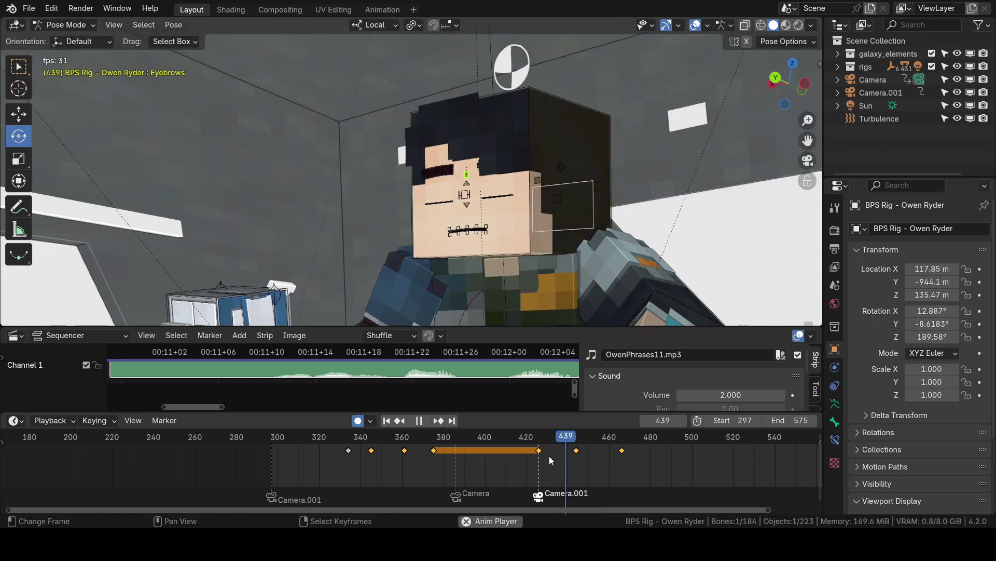
{"action": "key", "text": "space"}
{"action": "key", "text": "g"}
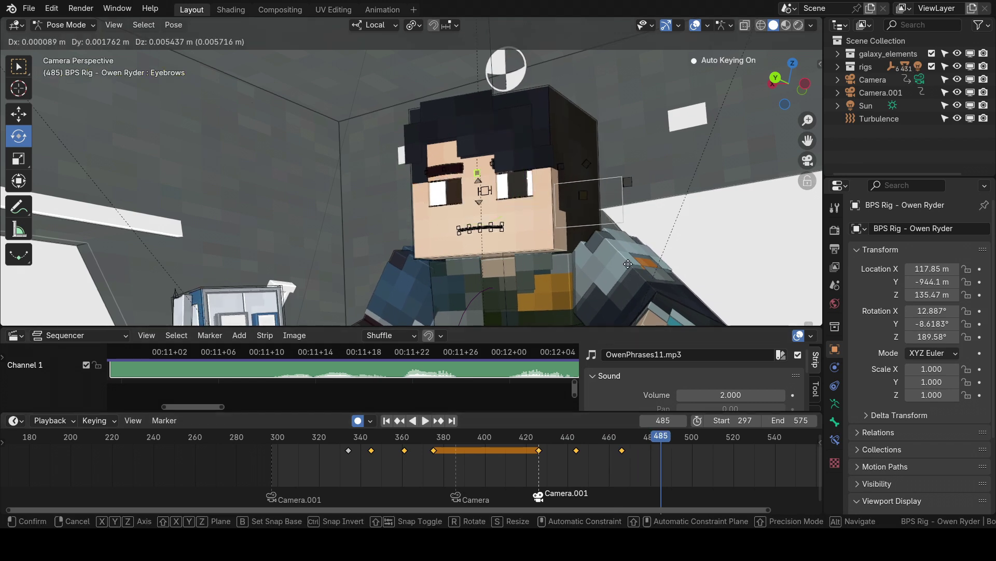
{"action": "left_click", "coordinate": [681, 244]}
{"action": "key", "text": "r"}
{"action": "left_click", "coordinate": [669, 333]}
{"action": "key", "text": "s"}
{"action": "left_click", "coordinate": [693, 127]}
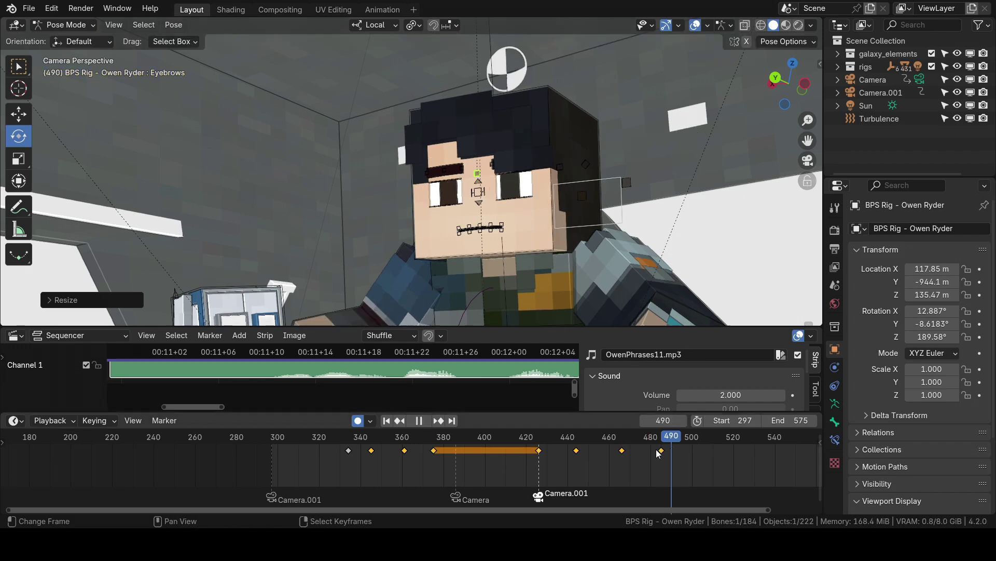
Play on from the last keys and lower the Eyebrows bone slightly at frame 497.
{"action": "left_click", "coordinate": [602, 447]}
{"action": "key", "text": "space"}
{"action": "key", "text": "space"}
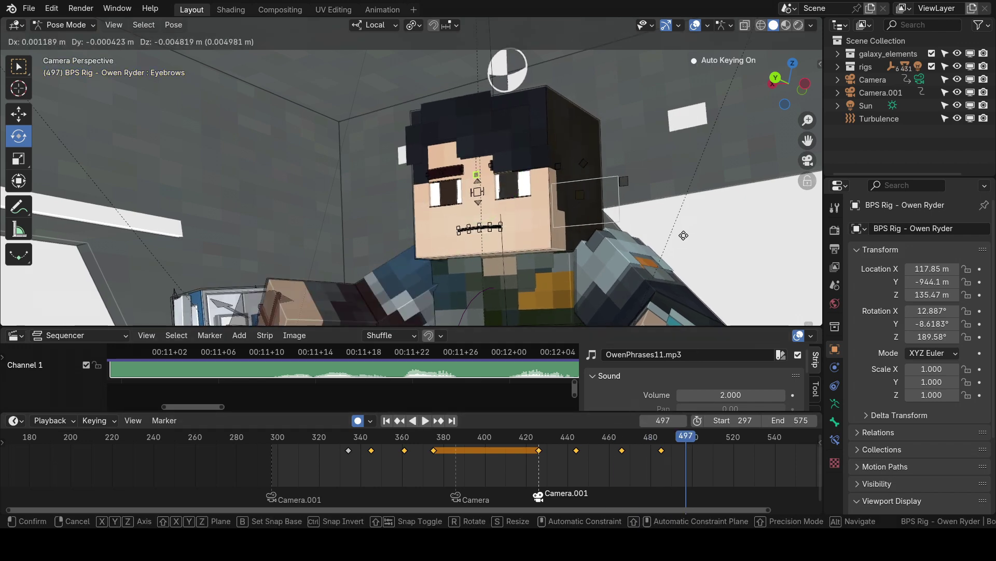
Raise the Eyebrows bone slightly and rotate it at frame 515.
{"action": "key", "text": "space"}
{"action": "key", "text": "space"}
{"action": "key", "text": "g"}
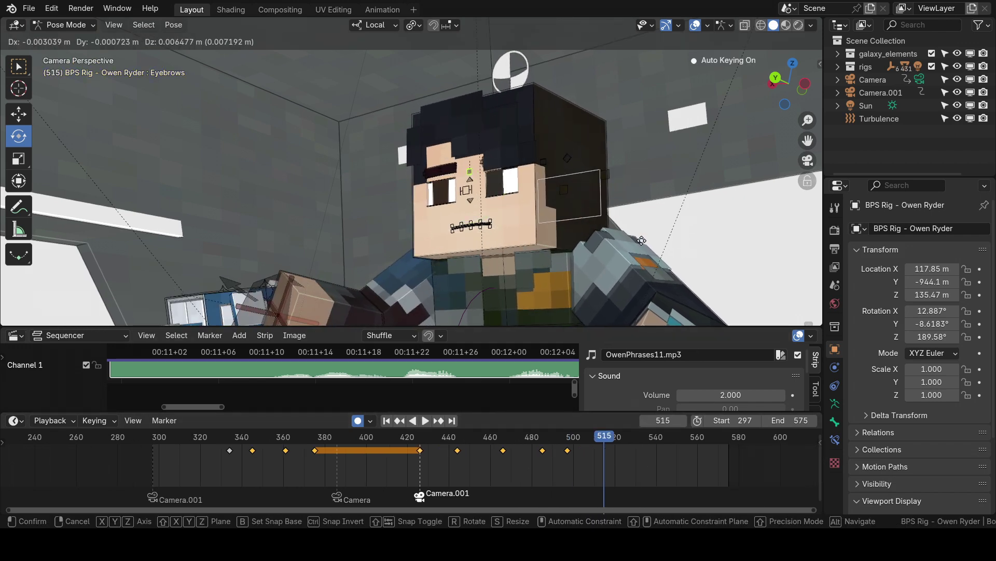
{"action": "left_click", "coordinate": [637, 240]}
{"action": "key", "text": "r"}
{"action": "left_click", "coordinate": [671, 228]}
Play on past the last keys and move the Eyebrows bone at about frame 540.
{"action": "key", "text": "space"}
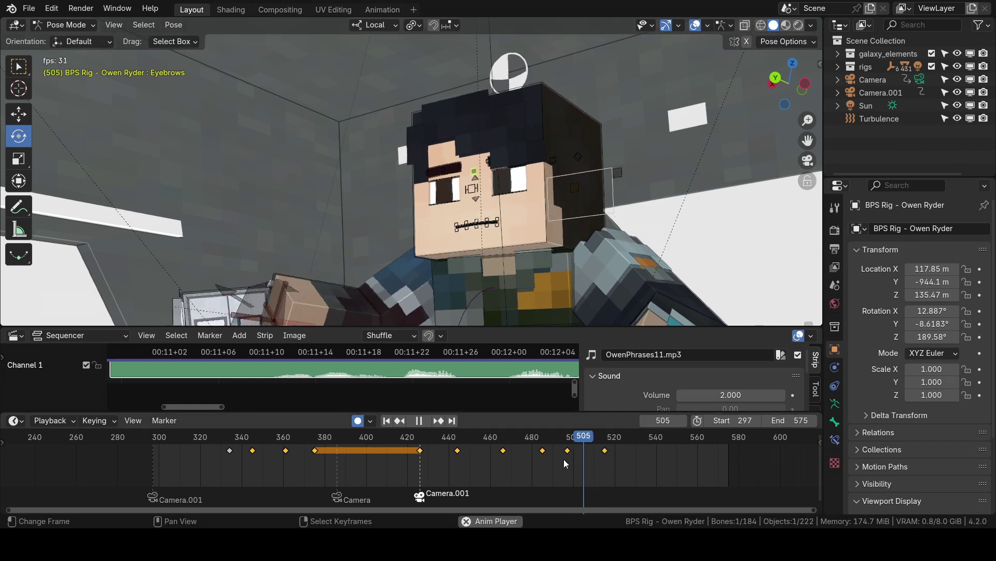
{"action": "key", "text": "space"}
{"action": "key", "text": "g"}
{"action": "left_click", "coordinate": [684, 213]}
Review the latest eyebrow motion and move the Eyebrows bone at about frame 561.
{"action": "left_click_drag", "start_coordinate": [646, 448], "coordinate": [590, 458]}
{"action": "key", "text": "space"}
{"action": "key", "text": "space"}
{"action": "key", "text": "space"}
{"action": "key", "text": "space"}
{"action": "key", "text": "g"}
{"action": "left_click", "coordinate": [704, 199]}
Move and rotate the Eyebrows bone at frame 575, and play back the whole shot.
{"action": "left_click_drag", "start_coordinate": [706, 449], "coordinate": [727, 450]}
{"action": "key", "text": "g"}
{"action": "left_click", "coordinate": [642, 197]}
{"action": "key", "text": "r"}
{"action": "left_click", "coordinate": [535, 48]}
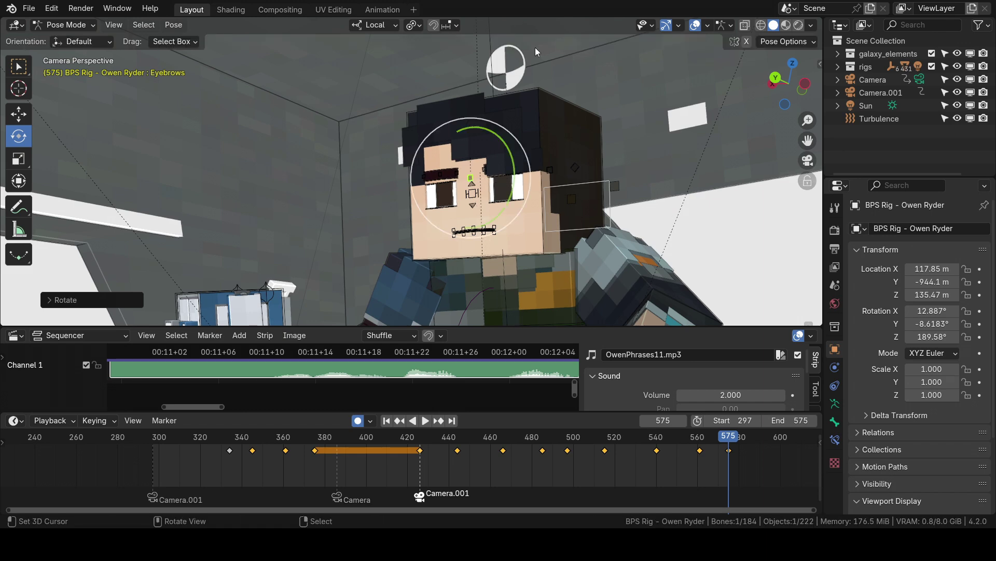
{"action": "key", "text": "space"}
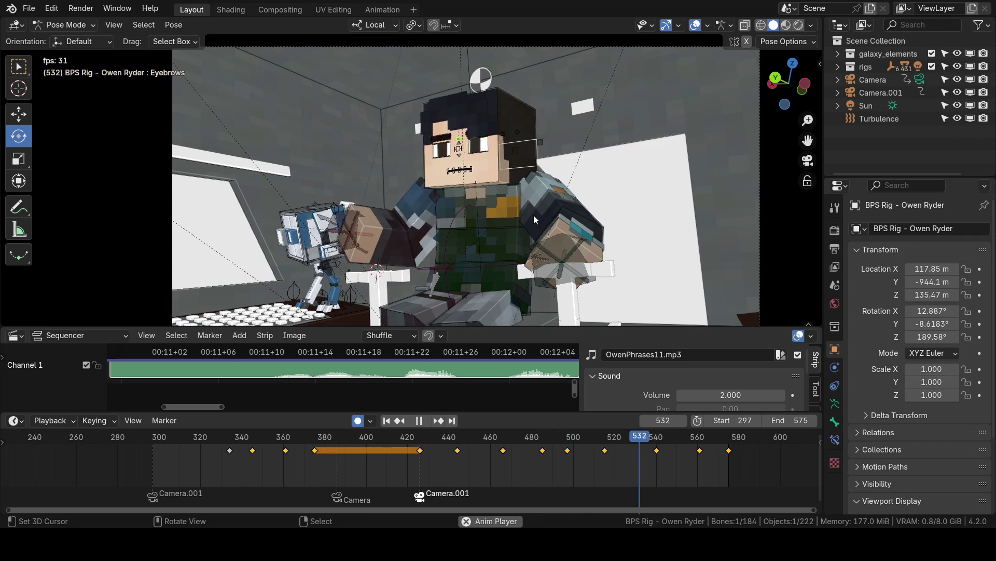
{"action": "key", "text": "space"}
Scale the Bottom Eyelids bone to about 1.02 at frame 343.
{"action": "mouse_move", "coordinate": [250, 473]}
{"action": "left_mouse_down"}
{"action": "mouse_move", "coordinate": [241, 462]}
{"action": "mouse_move", "coordinate": [248, 457]}
{"action": "left_mouse_up"}
{"action": "scroll", "coordinate": [369, 213], "scroll_direction": "up", "scroll_amount": 4}
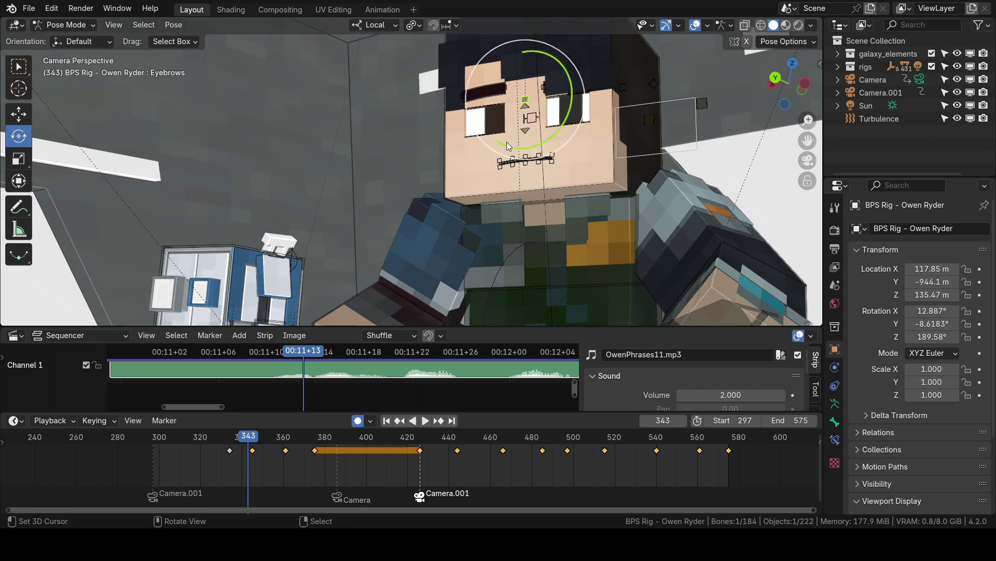
{"action": "left_click", "coordinate": [525, 130]}
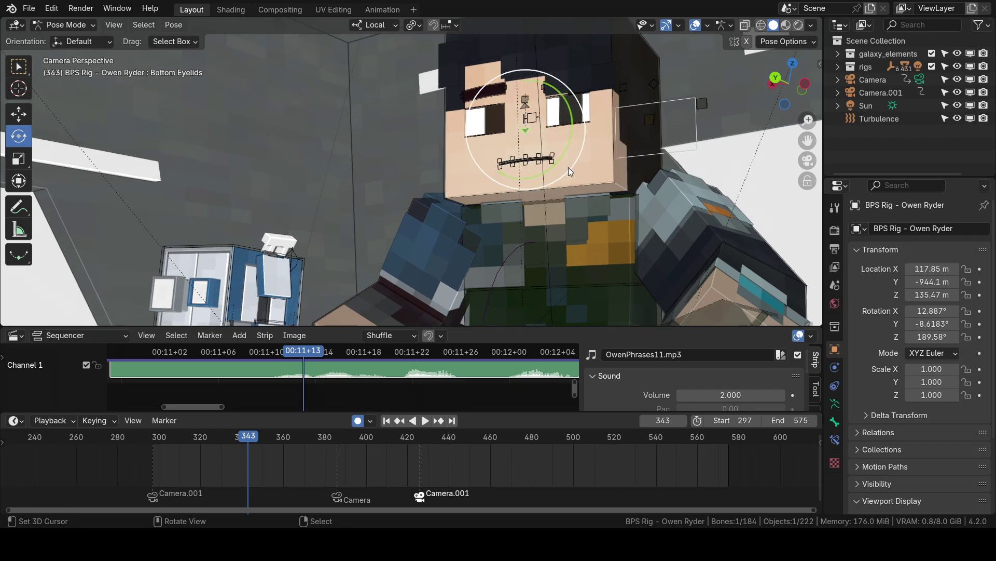
{"action": "key", "text": "s"}
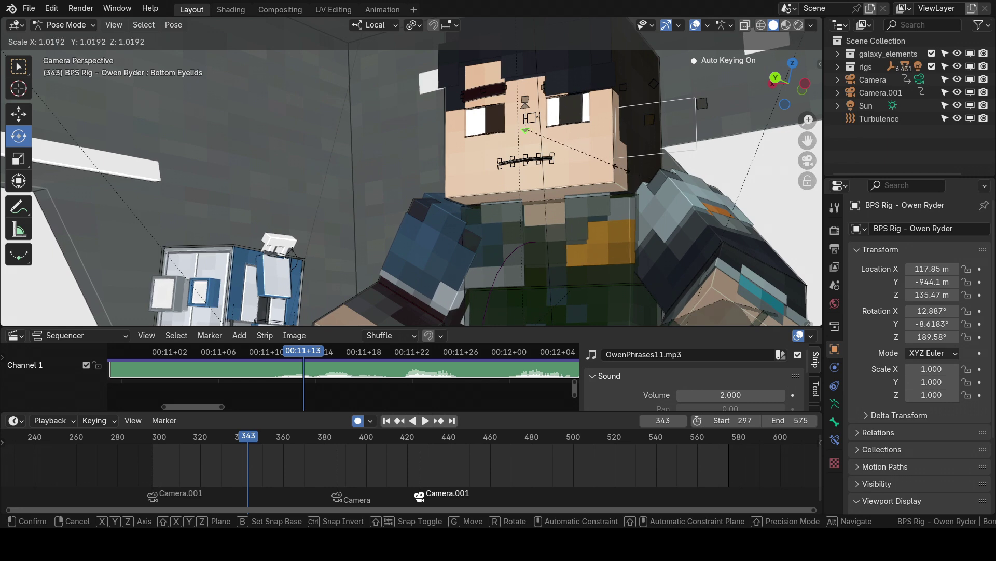
{"action": "left_click", "coordinate": [619, 167]}
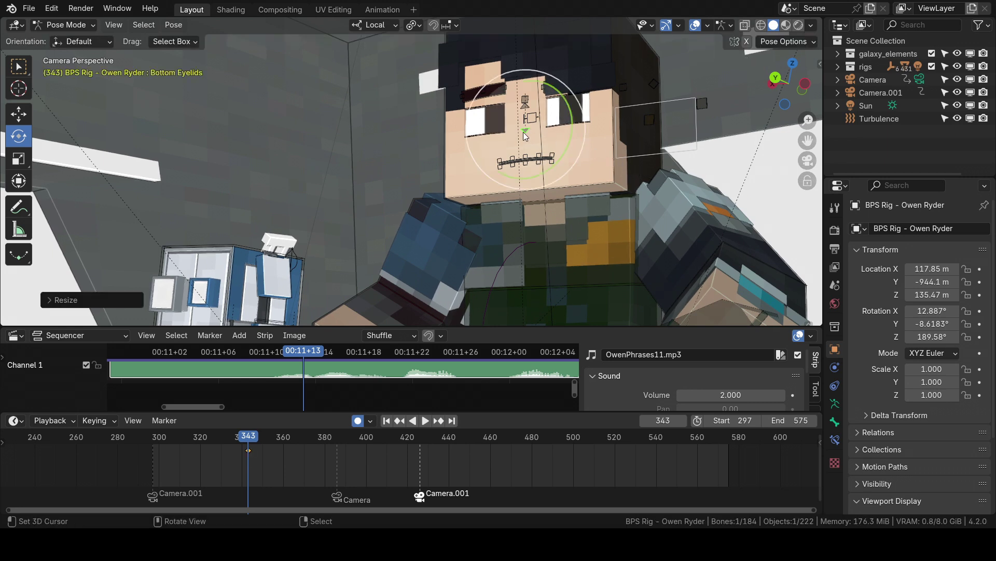
Scale the Top Eyelids bone slightly at frame 343.
{"action": "left_click", "coordinate": [525, 104]}
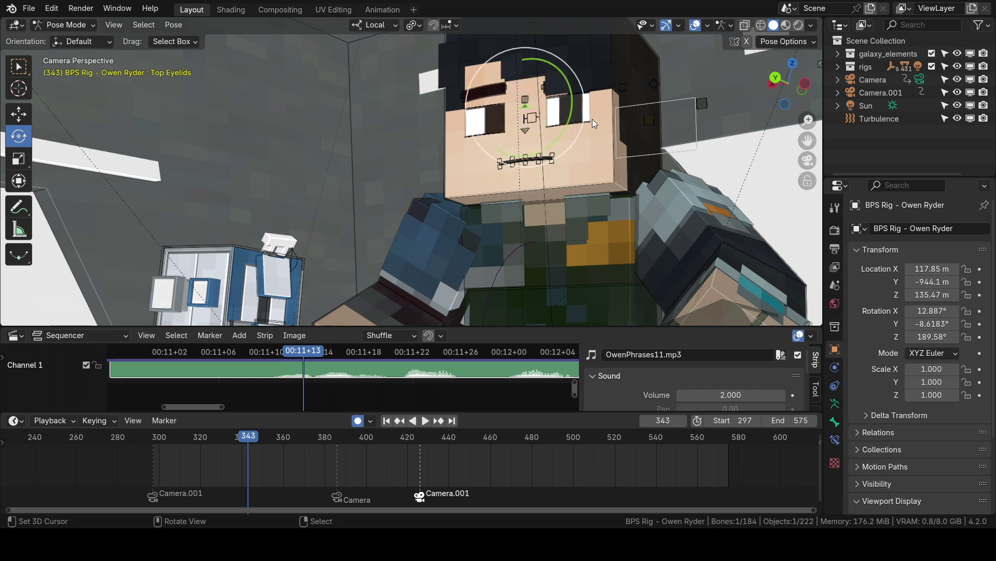
{"action": "key", "text": "s"}
{"action": "left_click", "coordinate": [606, 115]}
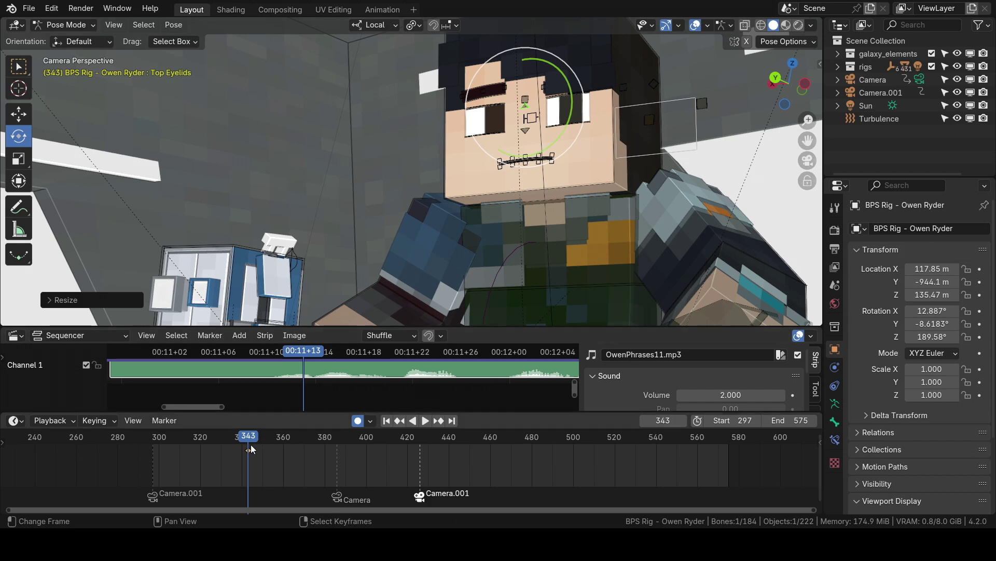
Play back the shot to review the eyelids, and select the Mouth bone.
{"action": "key", "text": "space"}
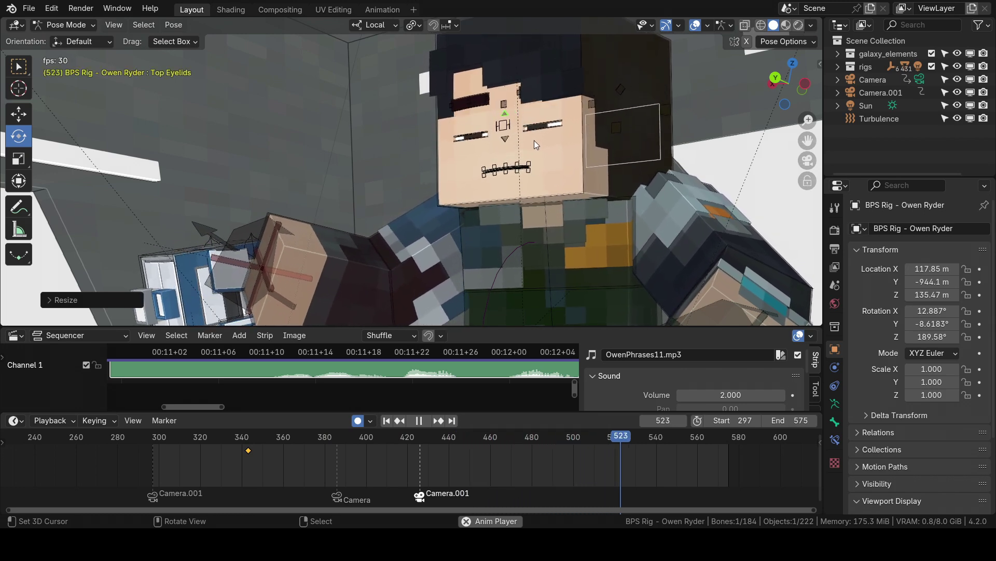
{"action": "key", "text": "space"}
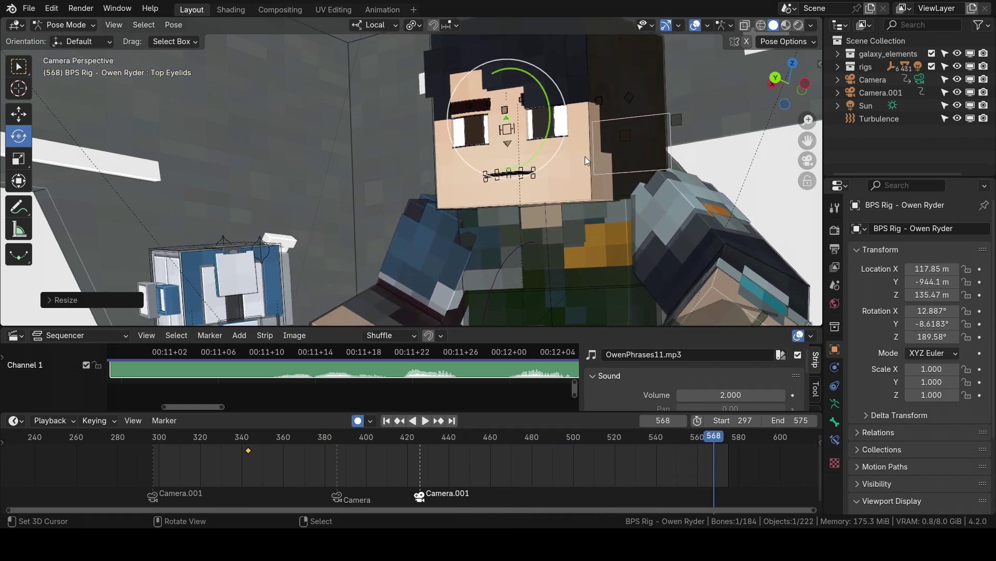
{"action": "left_click", "coordinate": [625, 136]}
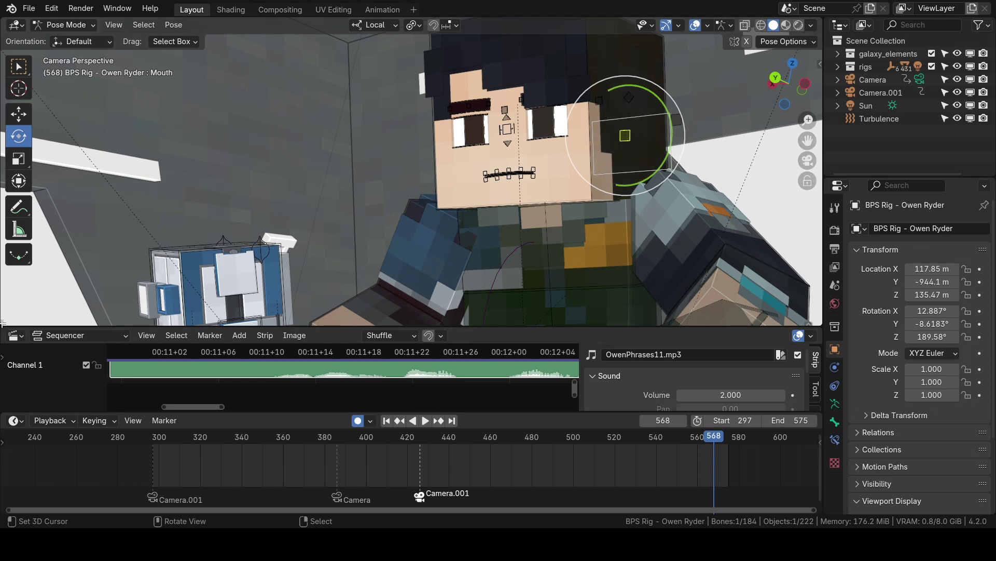
{"action": "left_click_drag", "start_coordinate": [3, 322], "coordinate": [5, 232]}
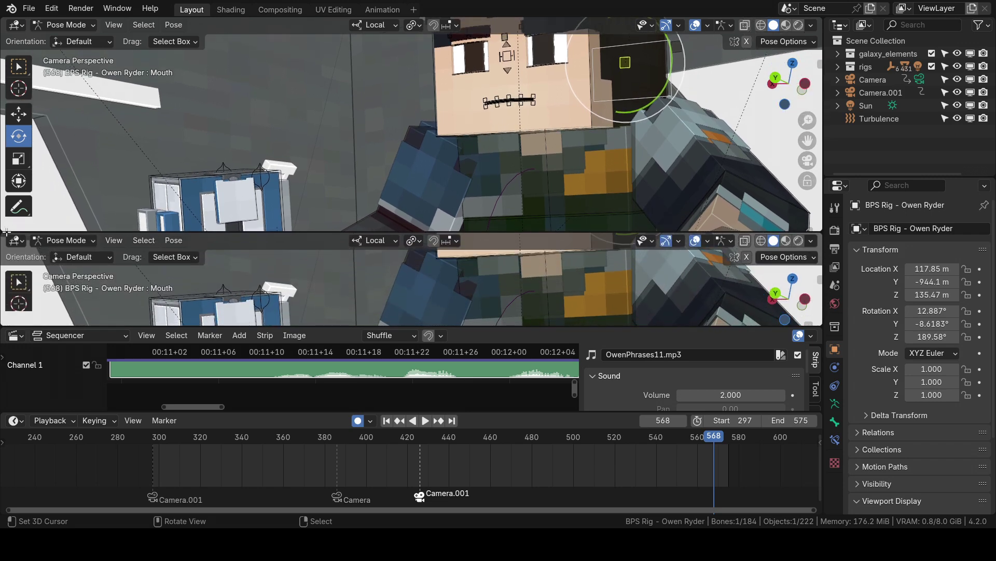
{"action": "left_click", "coordinate": [16, 241]}
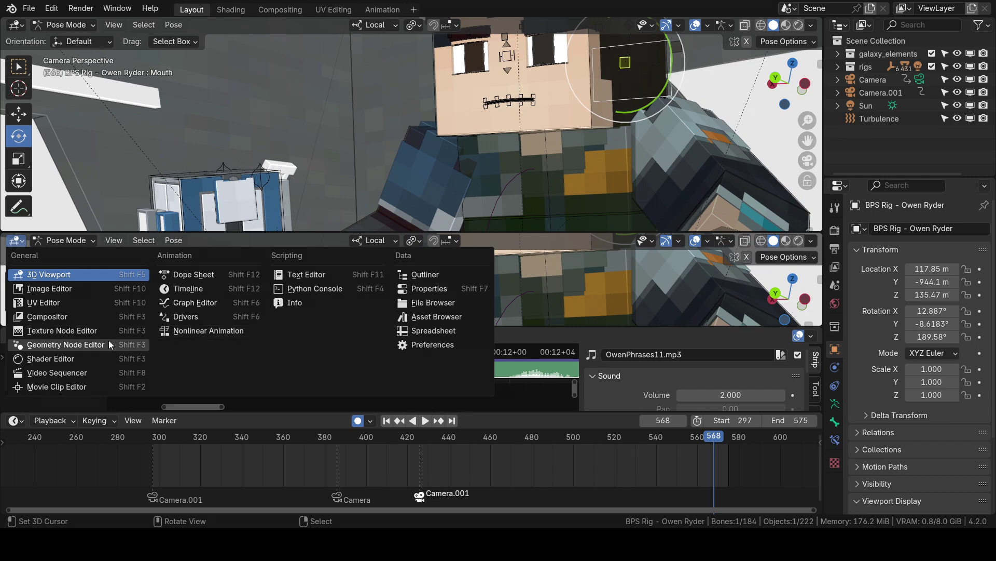
{"action": "left_click", "coordinate": [56, 379]}
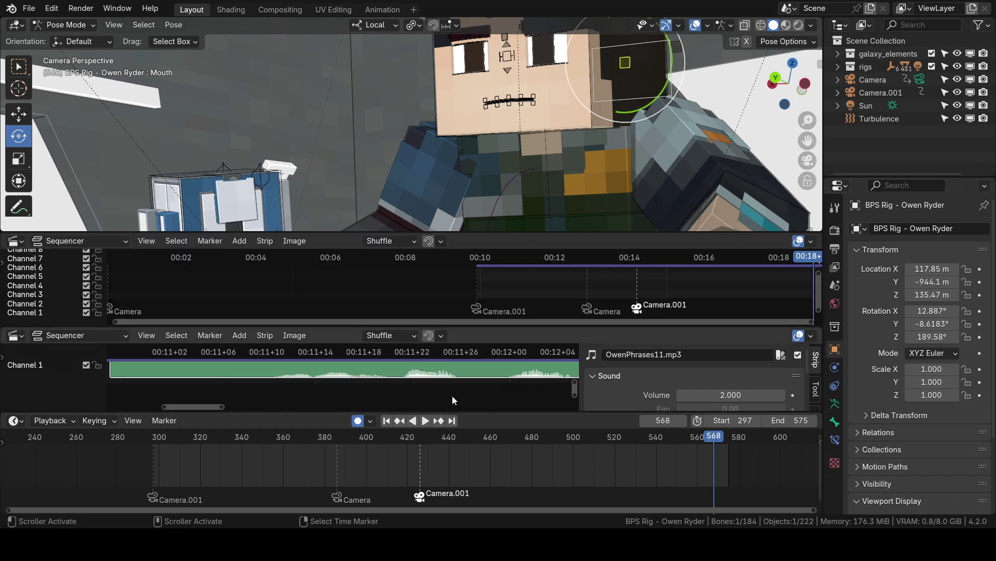
{"action": "scroll", "coordinate": [493, 289], "scroll_direction": "right", "scroll_amount": 2}
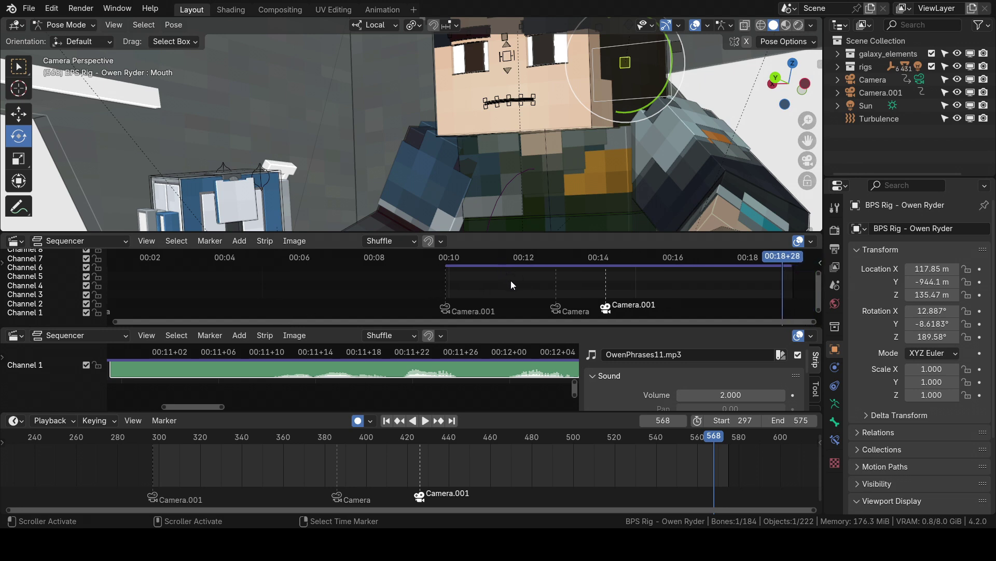
{"action": "key", "text": "shift+a"}
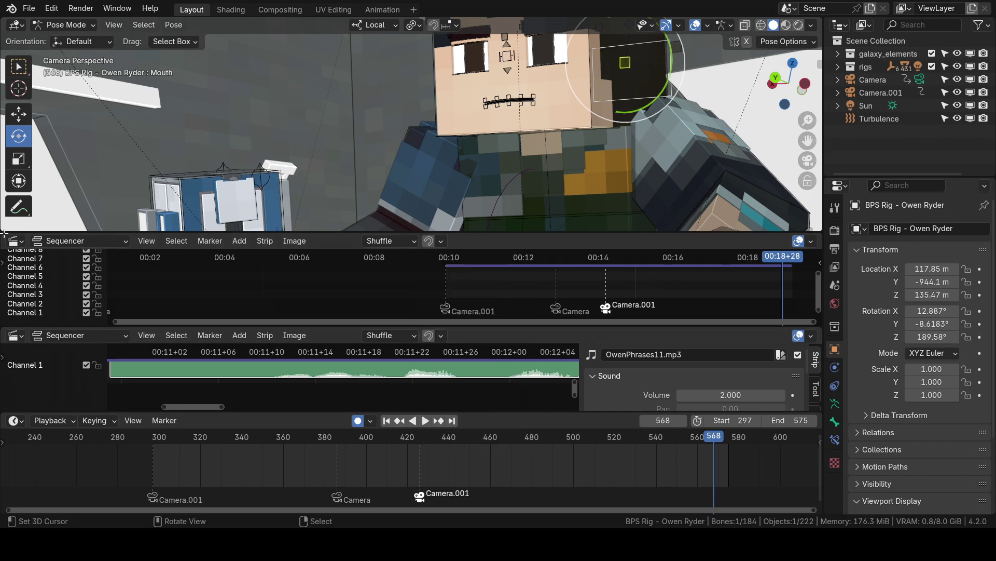
{"action": "left_click_drag", "start_coordinate": [3, 227], "coordinate": [62, 290]}
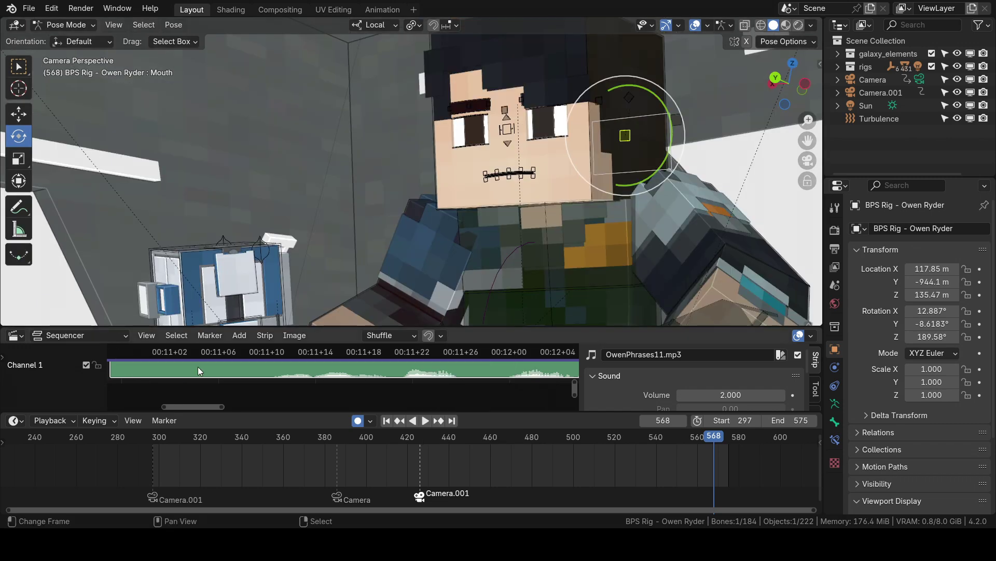
Enlarge the Sequencer area and fit the whole OwenPhrases11.mp3 strip's waveform in it.
{"action": "scroll", "coordinate": [263, 377], "scroll_direction": "down", "scroll_amount": 3}
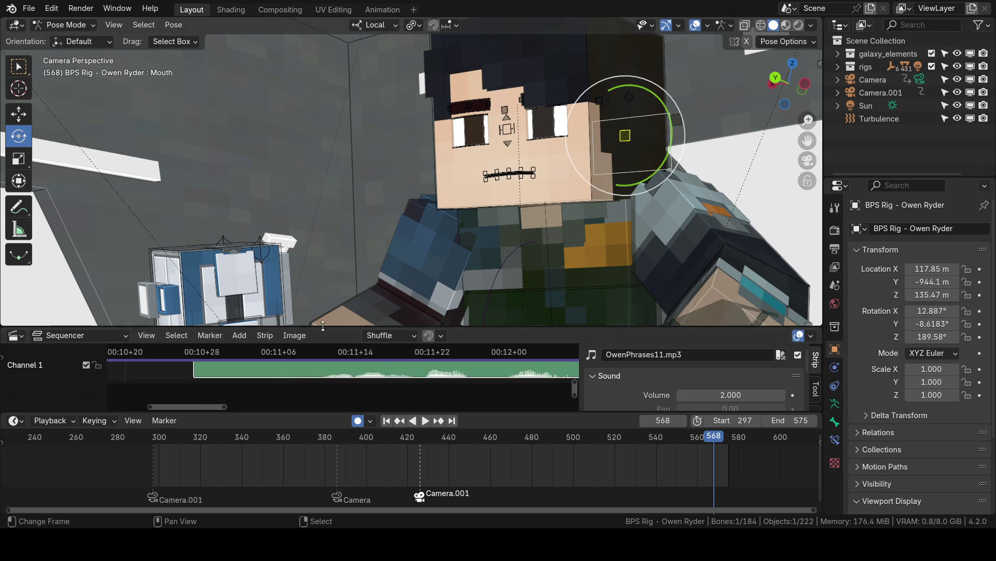
{"action": "left_click_drag", "start_coordinate": [323, 325], "coordinate": [322, 221]}
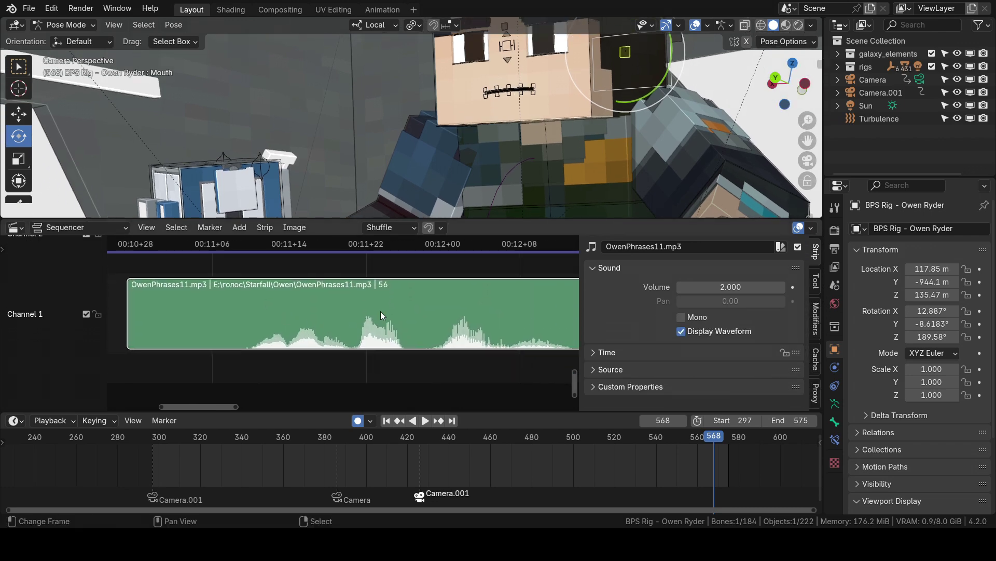
{"action": "scroll", "coordinate": [363, 310], "scroll_direction": "down", "scroll_amount": 3}
{"action": "scroll", "coordinate": [384, 305], "scroll_direction": "down", "scroll_amount": 1}
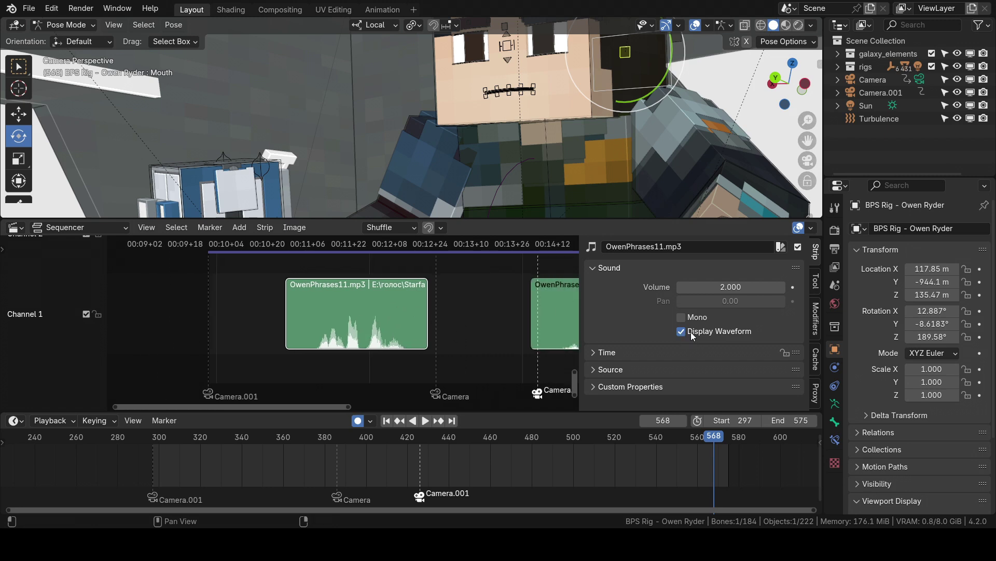
Toggle Display Waveform off and on again for the OwenPhrases11.mp3 strip, and hide the Sequencer sidebar.
{"action": "key", "text": "n"}
{"action": "key", "text": "n"}
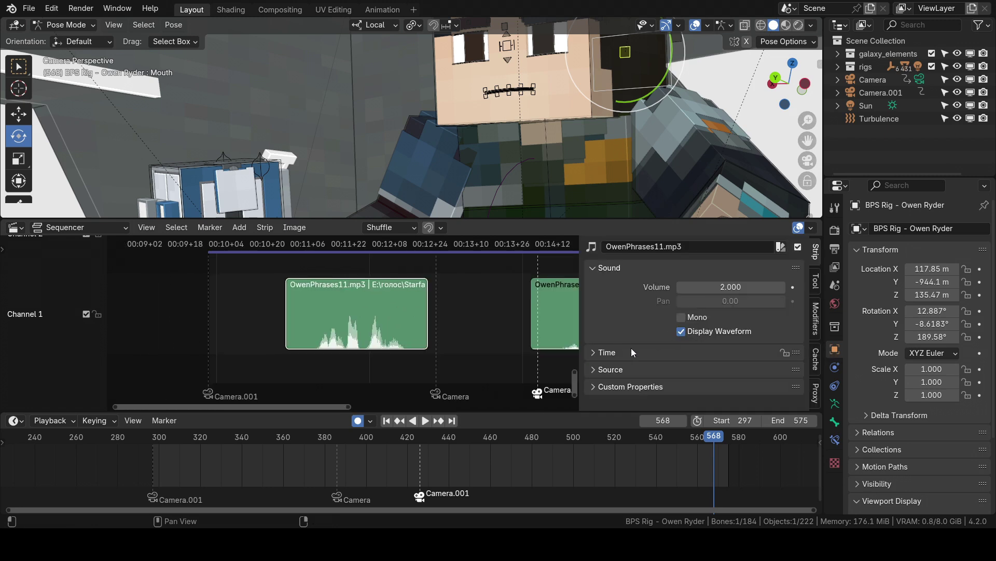
{"action": "left_click", "coordinate": [681, 332]}
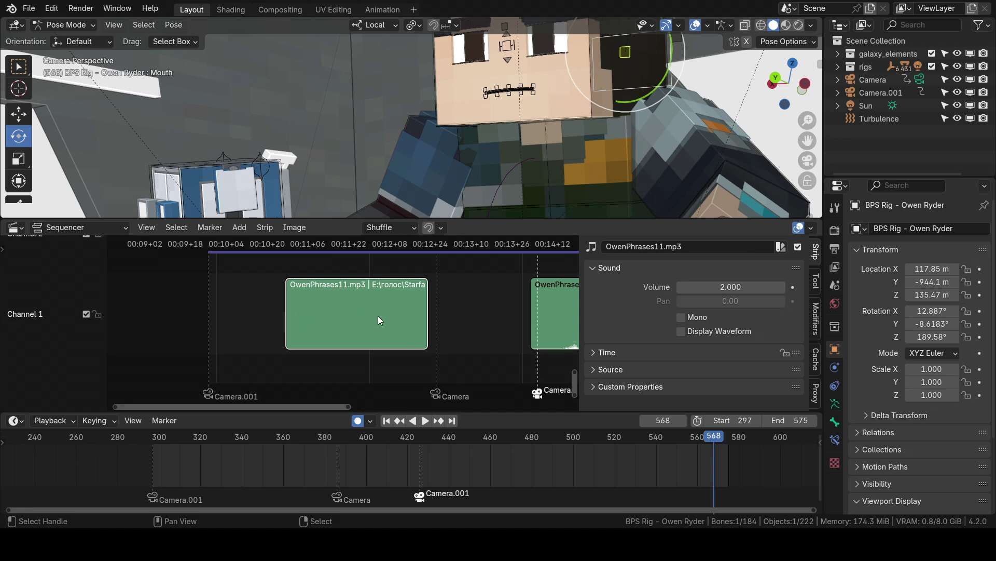
{"action": "left_click", "coordinate": [696, 333]}
{"action": "key", "text": "n"}
{"action": "scroll", "coordinate": [479, 344], "scroll_direction": "down", "scroll_amount": 5}
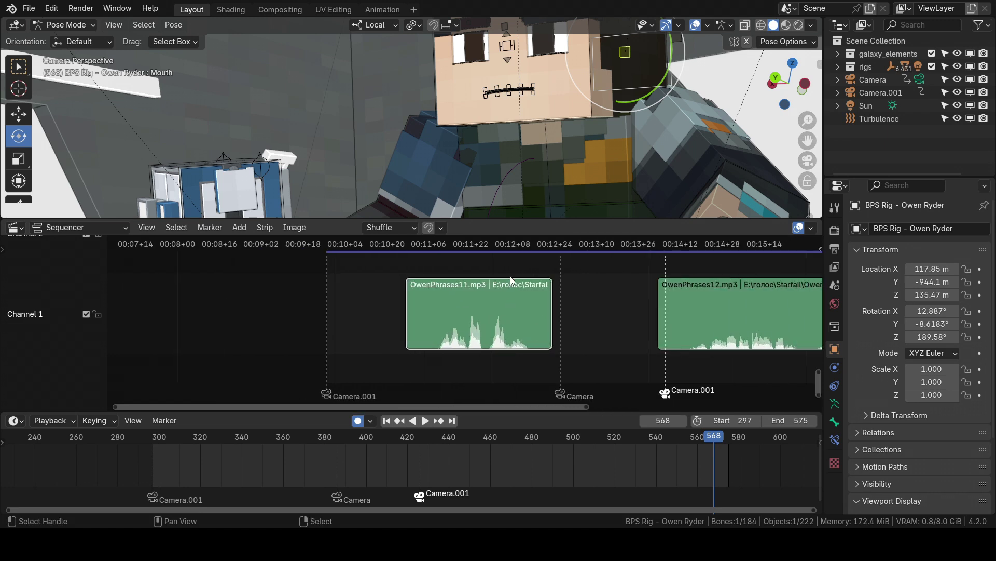
Play the shot around frame 352 and resize the Sequencer so the face and the audio waveform share the space.
{"action": "left_click_drag", "start_coordinate": [492, 219], "coordinate": [506, 341]}
{"action": "left_click", "coordinate": [269, 459]}
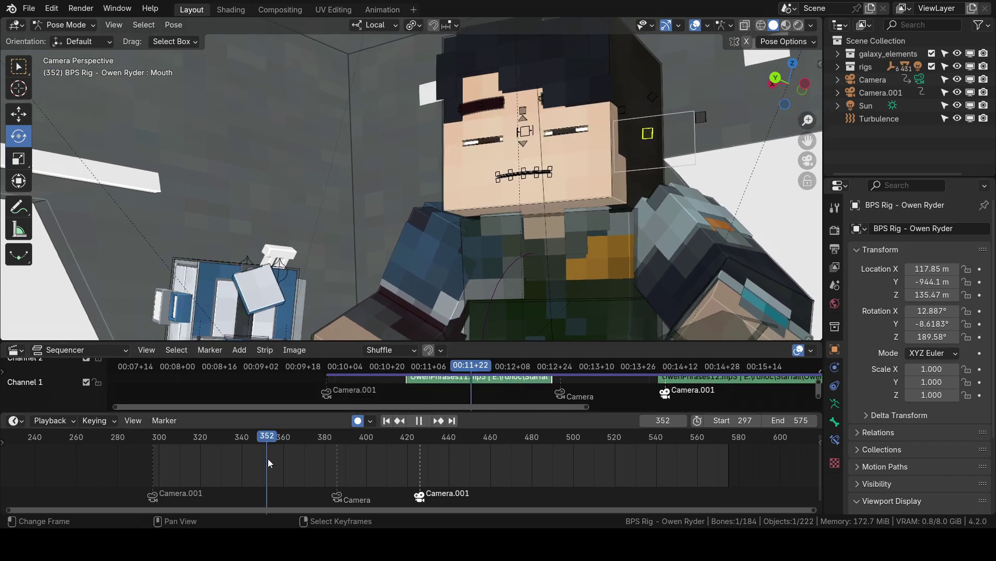
{"action": "left_click_drag", "start_coordinate": [451, 341], "coordinate": [450, 256]}
{"action": "scroll", "coordinate": [441, 348], "scroll_direction": "up", "scroll_amount": 2}
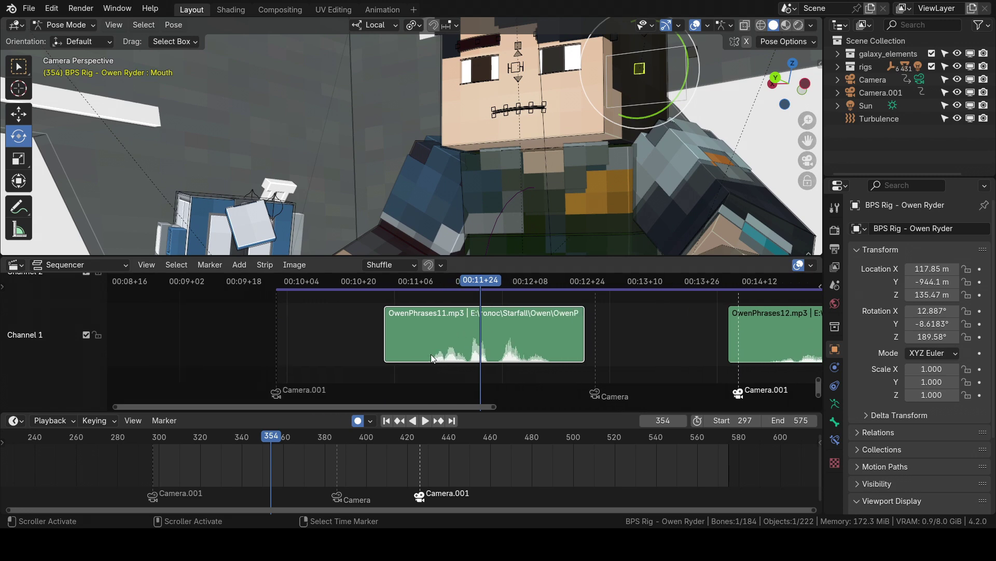
Keyframe the closed Mouth bone at frame 340, where the speech in OwenPhrases11.mp3 starts.
{"action": "left_click", "coordinate": [431, 354]}
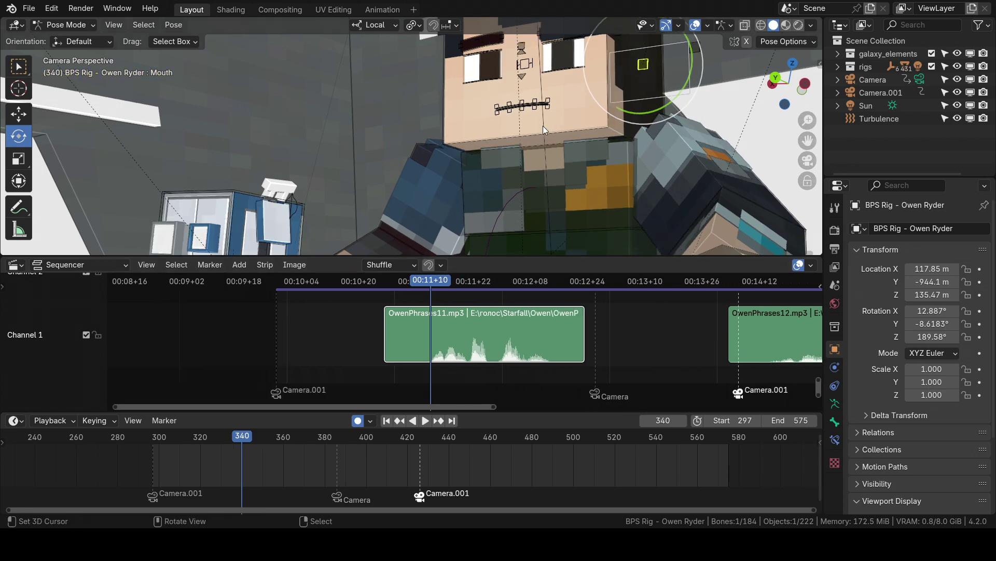
{"action": "middle_click_drag", "start_coordinate": [568, 133], "coordinate": [554, 160], "text": "shift"}
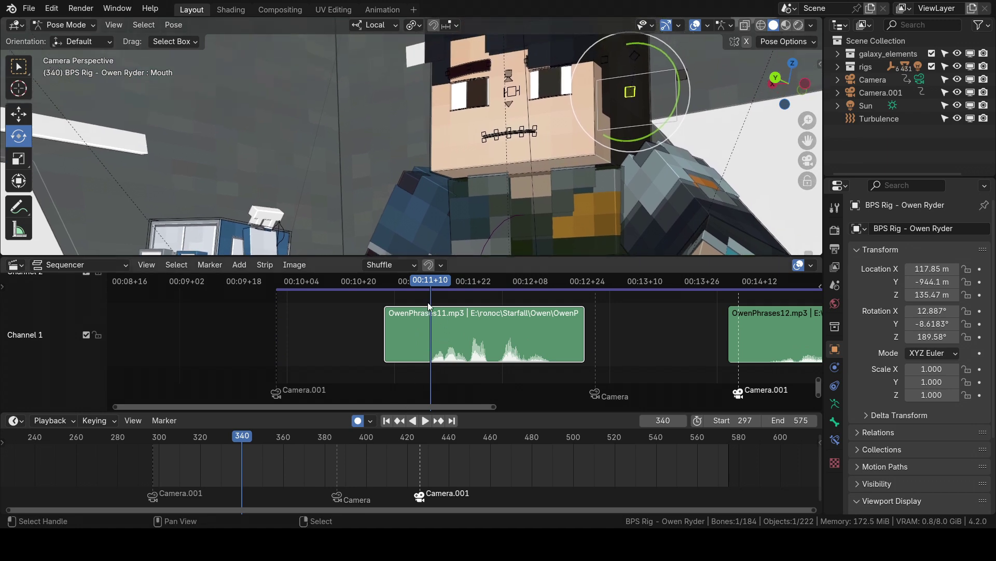
{"action": "scroll", "coordinate": [447, 364], "scroll_direction": "up", "scroll_amount": 2}
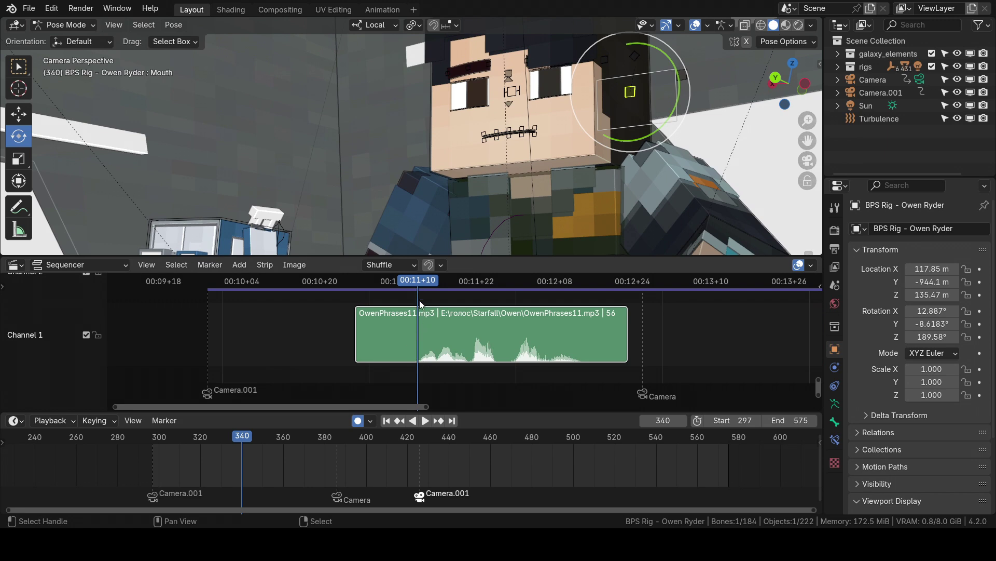
{"action": "scroll", "coordinate": [469, 333], "scroll_direction": "up", "scroll_amount": 4}
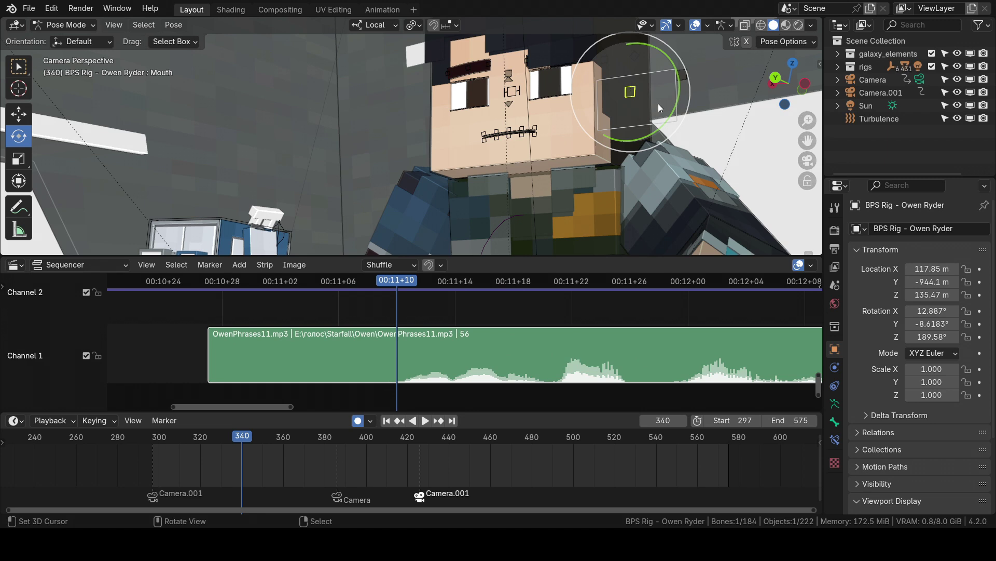
{"action": "key", "text": "i"}
Scrub and play the OwenPhrases11.mp3 audio between frames 340 and 359 to find the timing of the spoken syllables.
{"action": "scroll", "coordinate": [299, 469], "scroll_direction": "up", "scroll_amount": 3}
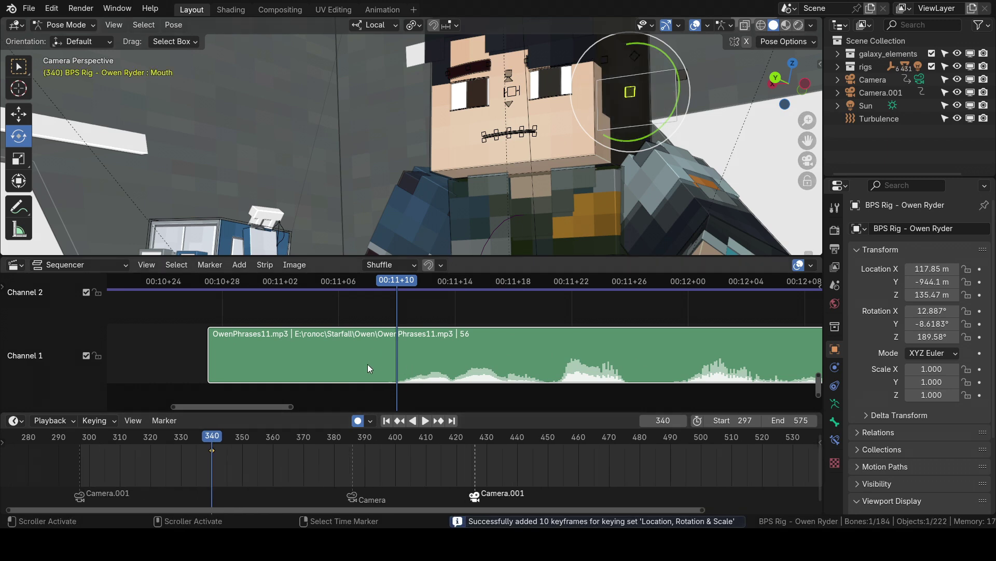
{"action": "key", "text": "space"}
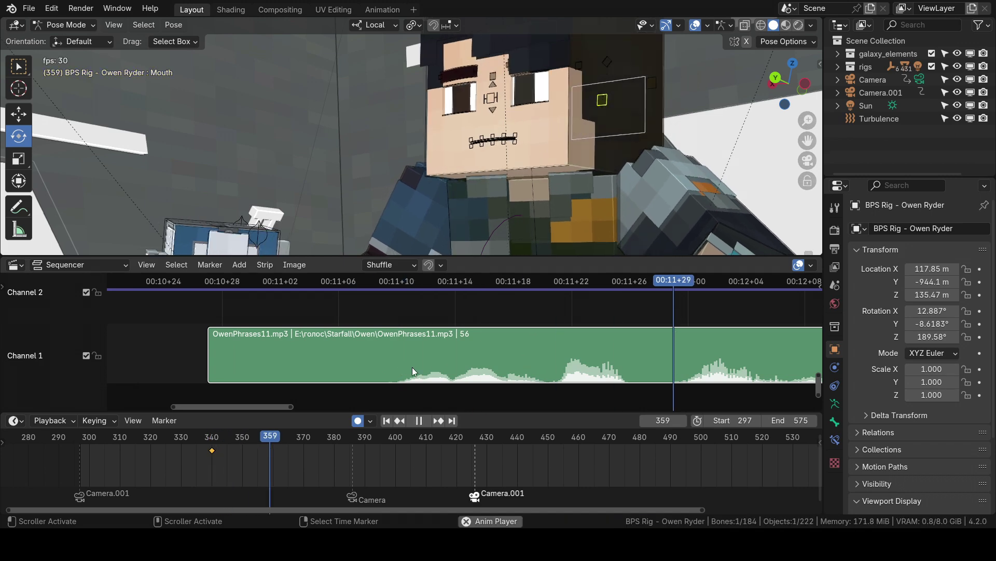
{"action": "left_click_drag", "start_coordinate": [401, 375], "coordinate": [458, 388]}
{"action": "key", "text": "space"}
{"action": "key", "text": "space"}
{"action": "left_click", "coordinate": [455, 389]}
{"action": "key", "text": "space"}
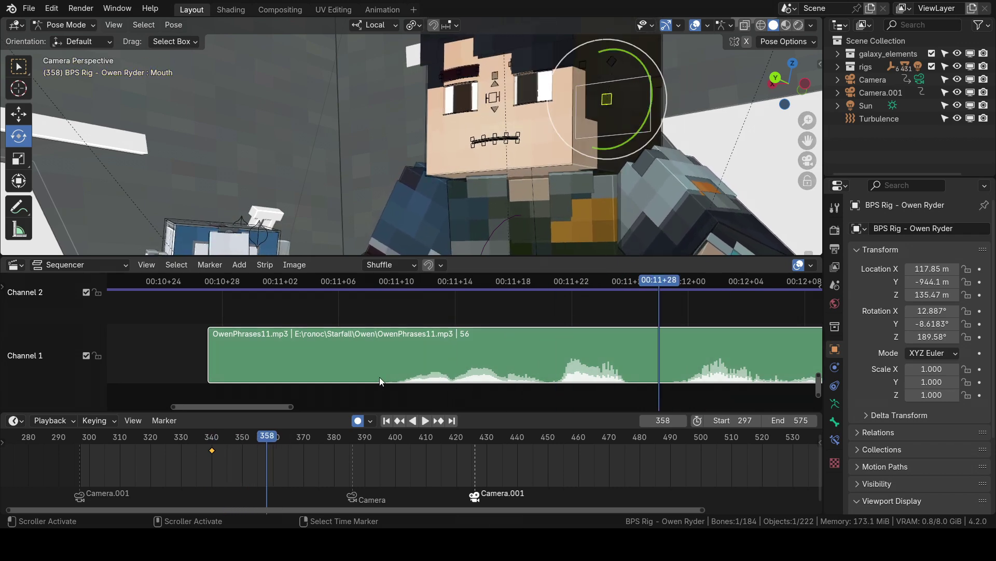
{"action": "left_click", "coordinate": [396, 379]}
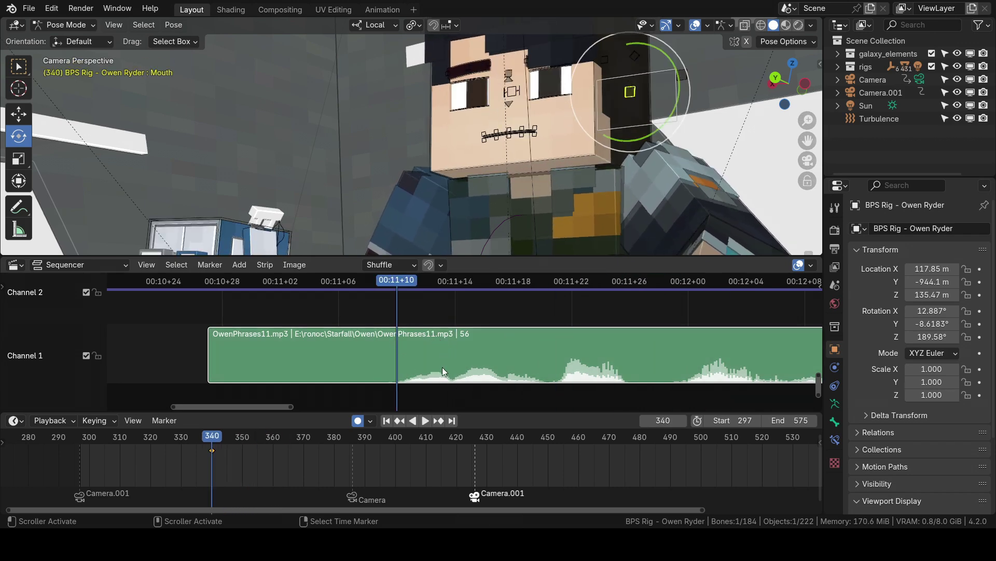
{"action": "left_click_drag", "start_coordinate": [399, 367], "coordinate": [543, 379]}
{"action": "key", "text": "space"}
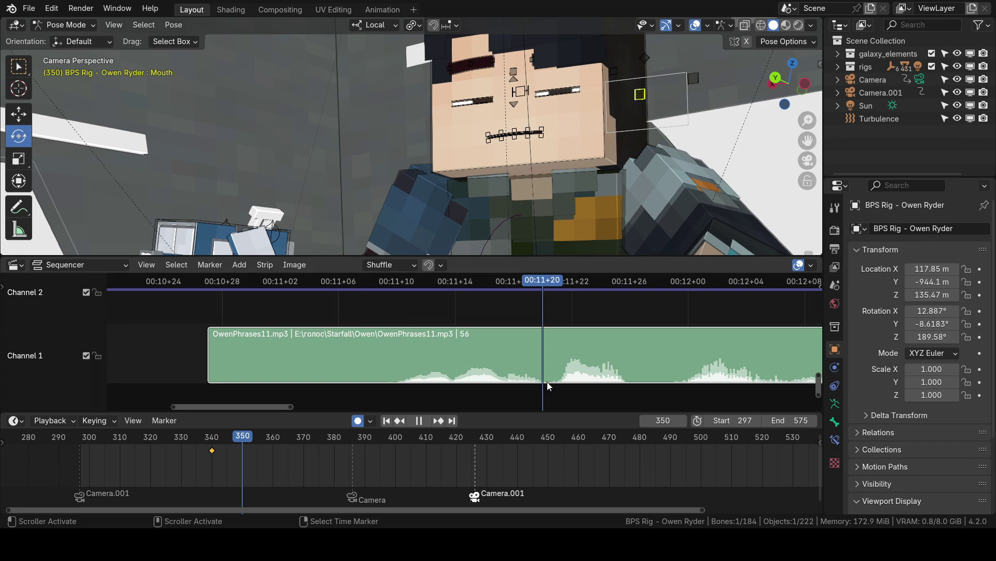
{"action": "key", "text": "space"}
{"action": "left_click", "coordinate": [559, 383]}
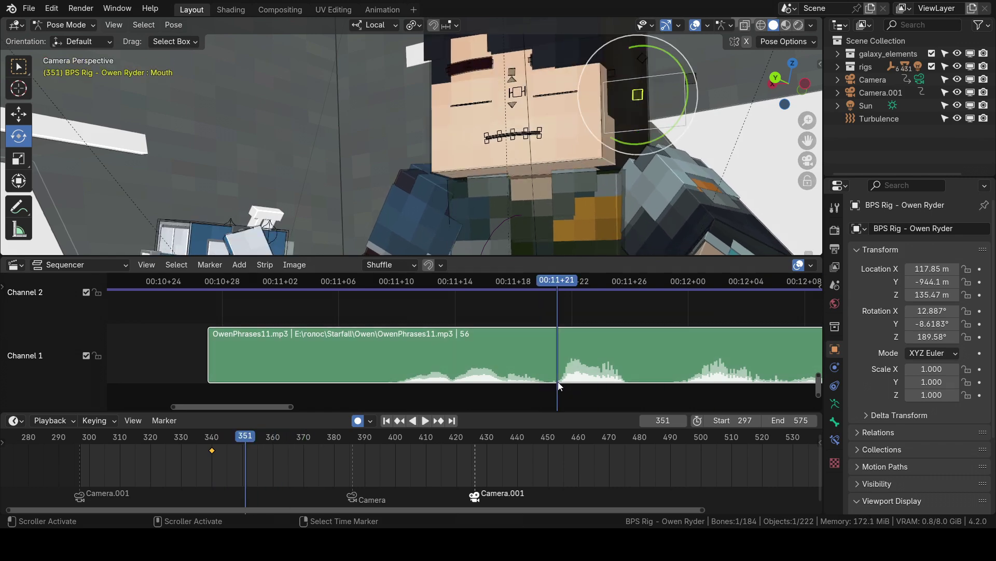
{"action": "left_click_drag", "start_coordinate": [563, 330], "coordinate": [393, 365]}
Check the audio around frame 342 and move the Mouth bone down at that frame to open the mouth.
{"action": "left_click", "coordinate": [437, 376]}
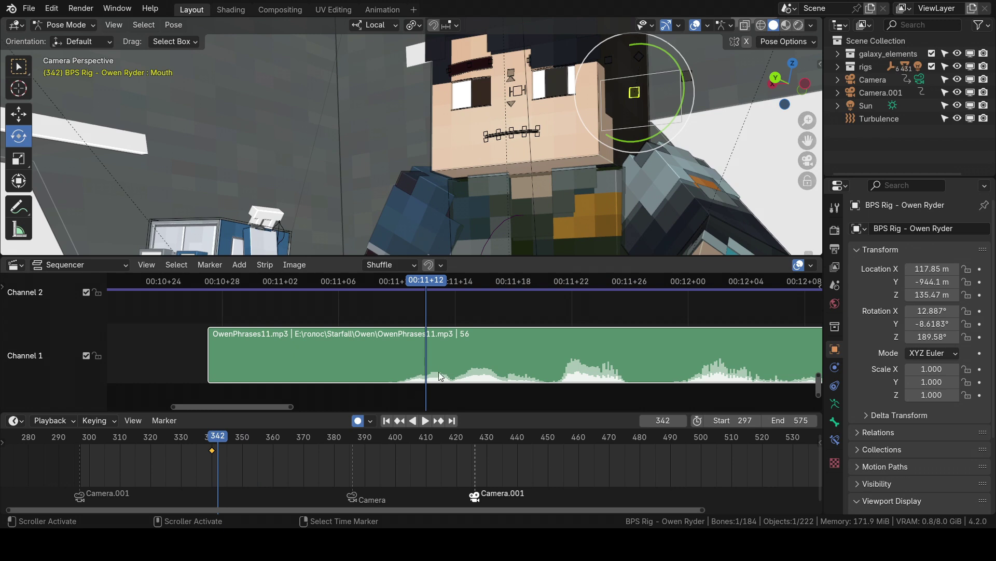
{"action": "scroll", "coordinate": [521, 369], "scroll_direction": "up", "scroll_amount": 2}
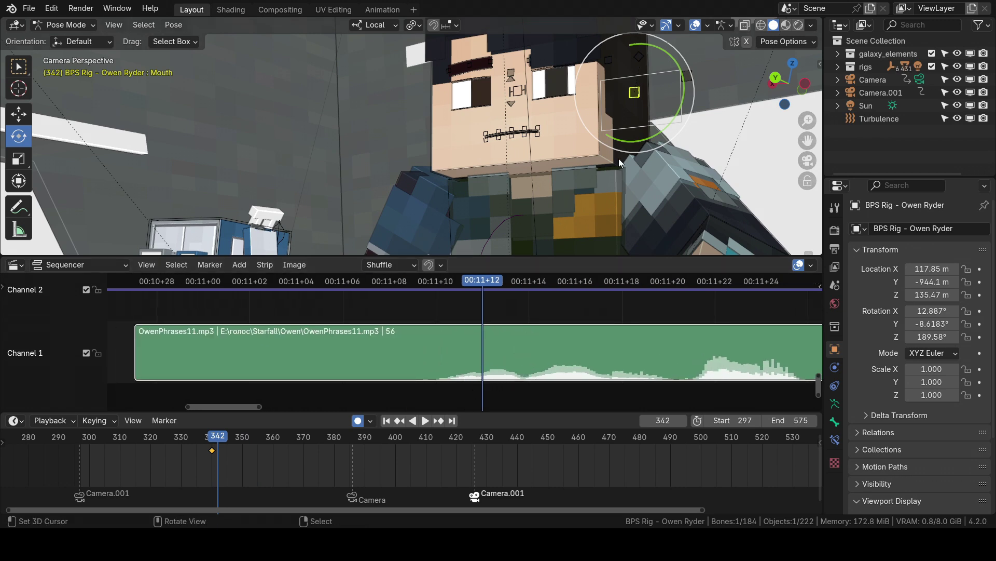
{"action": "middle_click_drag", "start_coordinate": [651, 140], "coordinate": [671, 123]}
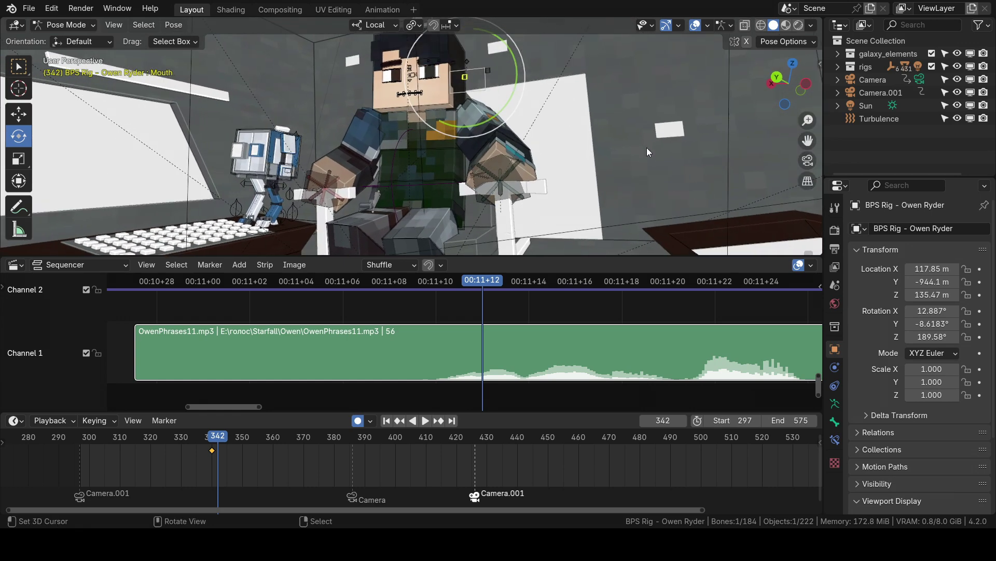
{"action": "key", "text": "KP_0"}
{"action": "right_click_drag", "start_coordinate": [442, 354], "coordinate": [484, 377], "text": "shift"}
{"action": "key", "text": "space"}
{"action": "key", "text": "space"}
{"action": "left_click_drag", "start_coordinate": [485, 381], "coordinate": [485, 381]}
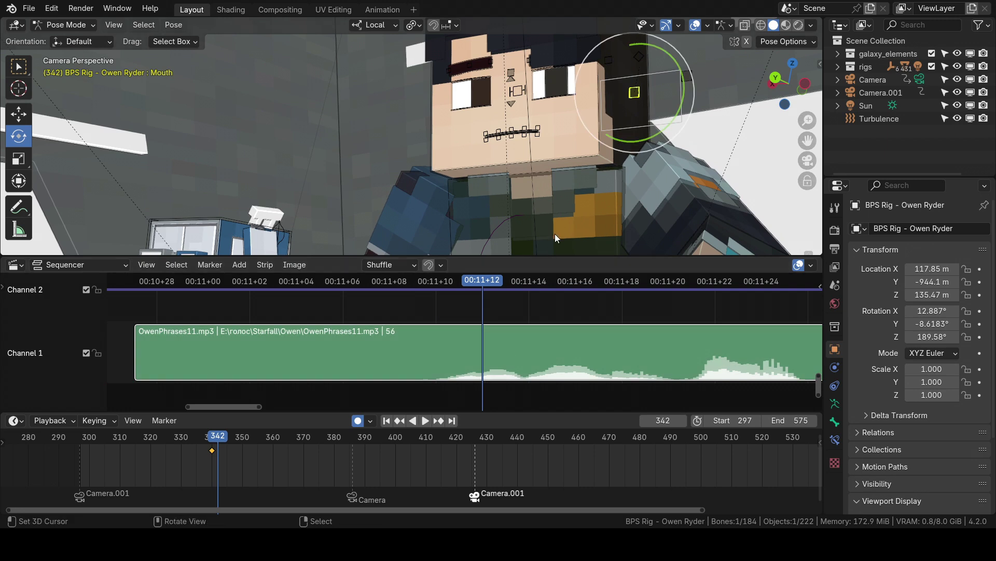
{"action": "middle_click_drag", "start_coordinate": [686, 95], "coordinate": [653, 142], "text": "shift"}
{"action": "key", "text": "g"}
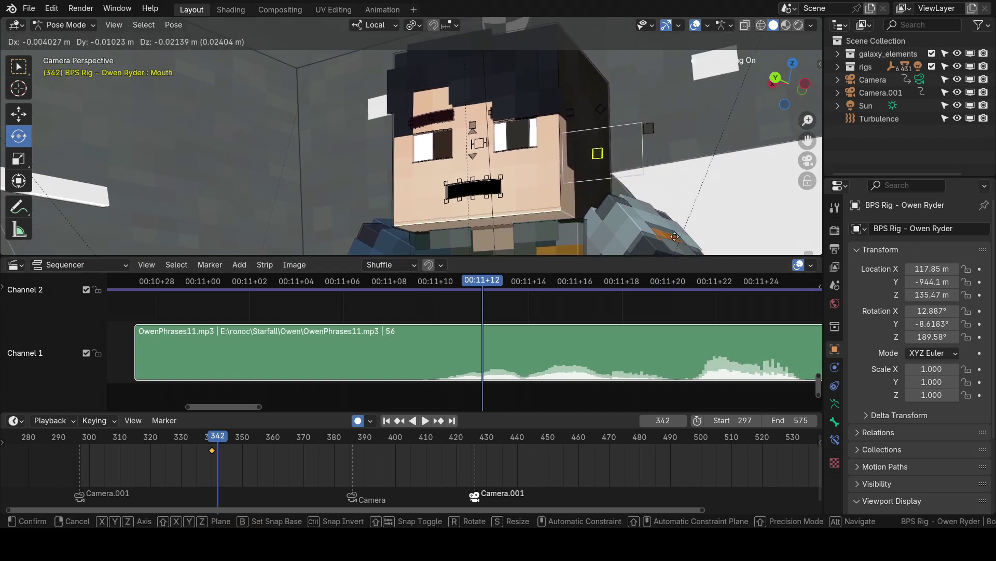
{"action": "left_click", "coordinate": [683, 82]}
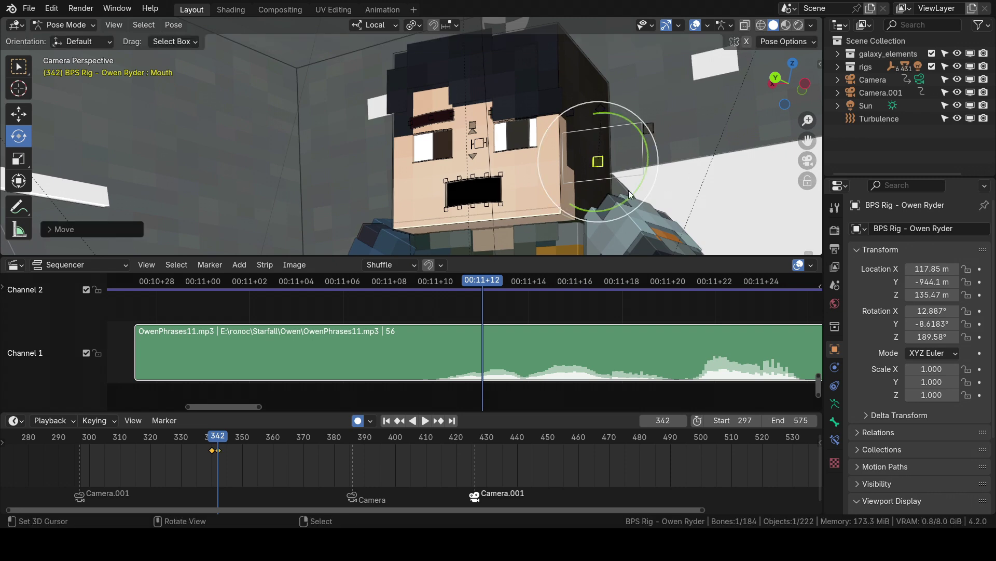
Move the Mouth bone back up at frame 344 to close the mouth, and listen to the audio from there.
{"action": "key", "text": "Right"}
{"action": "key", "text": "Right"}
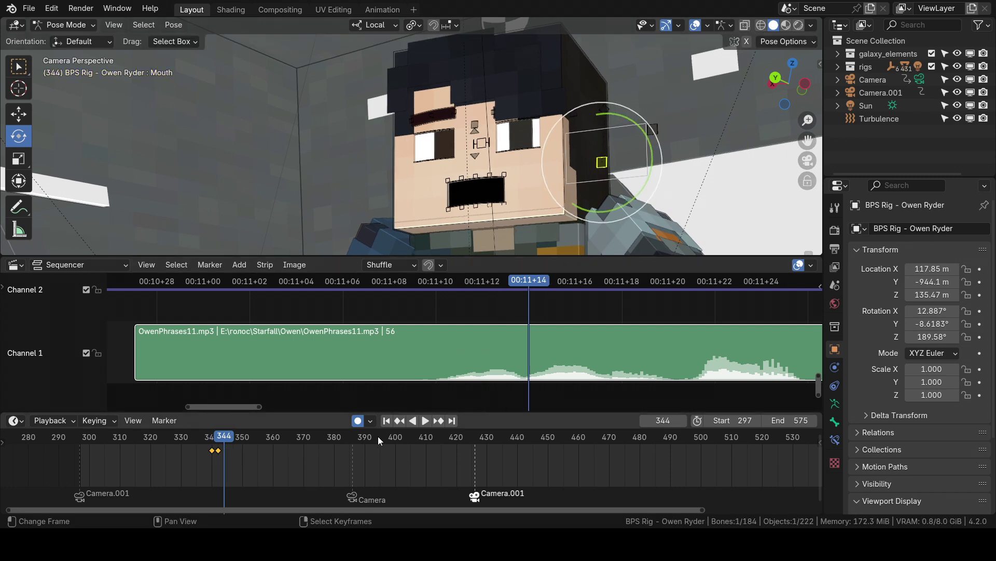
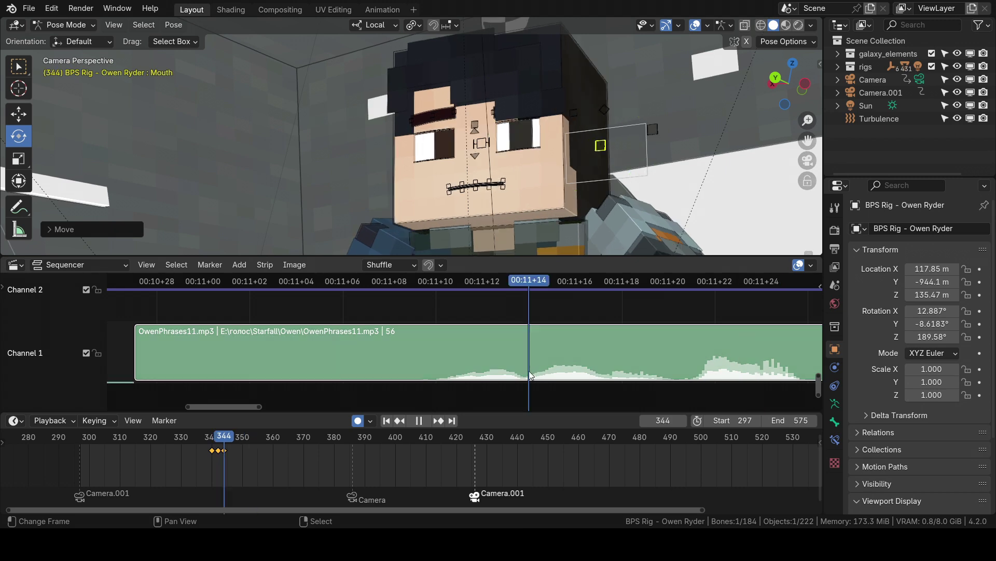
{"action": "key", "text": "space"}
{"action": "key", "text": "space"}
{"action": "key", "text": "space"}
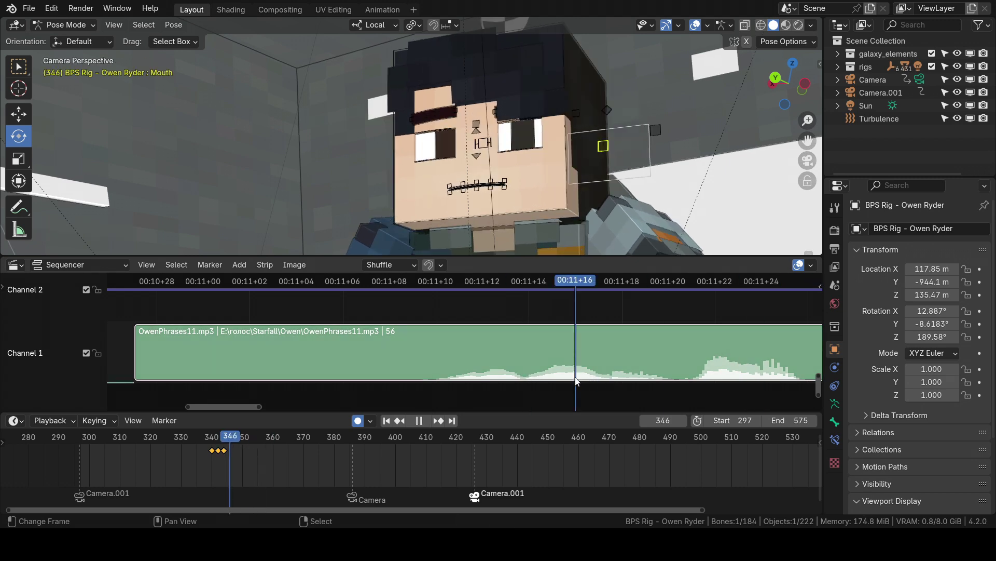
Move the Mouth bone down at frame 346 to open the mouth for the second syllable.
{"action": "key", "text": "space"}
{"action": "scroll", "coordinate": [581, 173], "scroll_direction": "up", "scroll_amount": 3}
{"action": "key", "text": "g"}
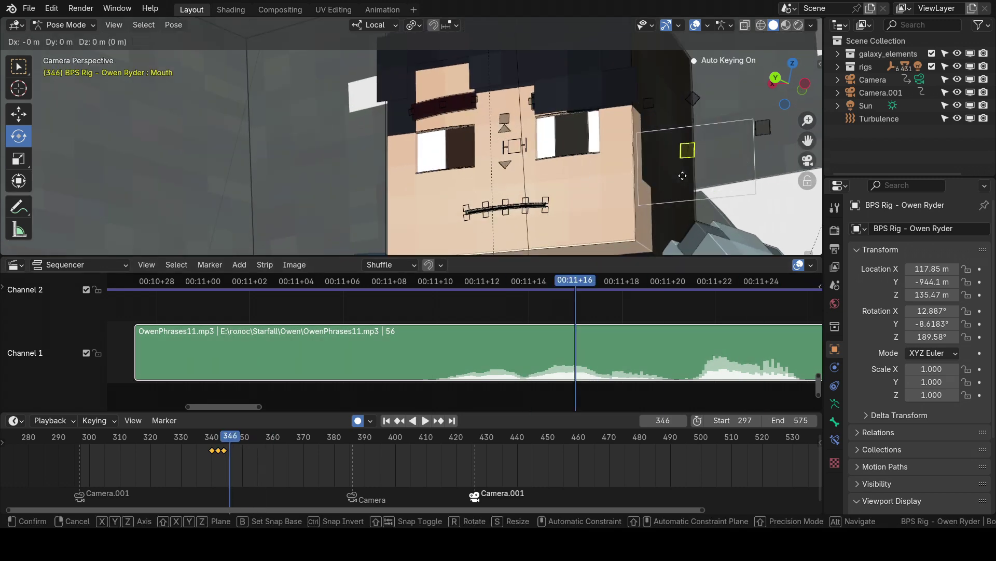
{"action": "left_click", "coordinate": [639, 156]}
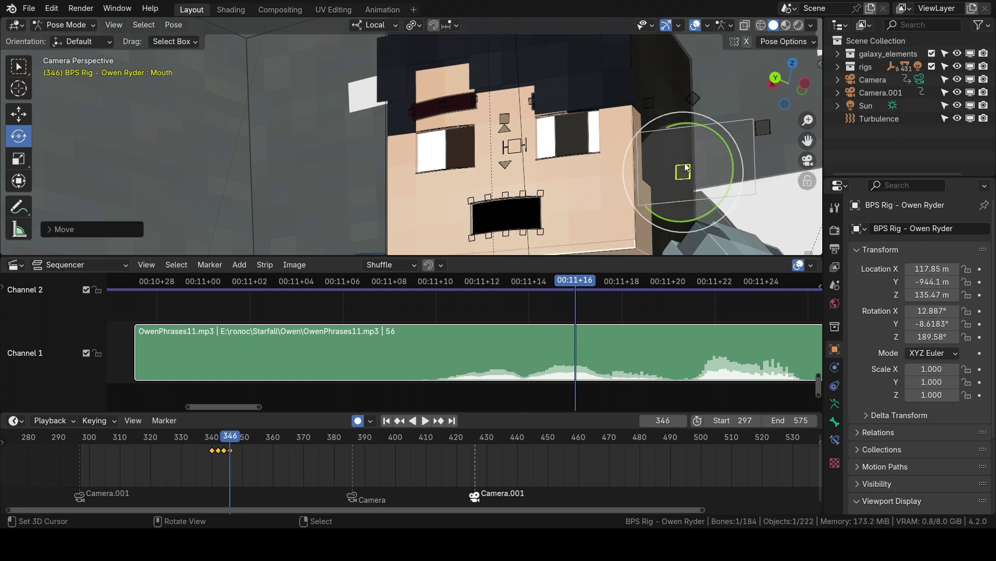
Step through the mouth poses from frame 344 and move the Mouth bone up about 0.04 m at frame 350 to close it.
{"action": "middle_click_drag", "start_coordinate": [705, 176], "coordinate": [667, 141], "text": "shift"}
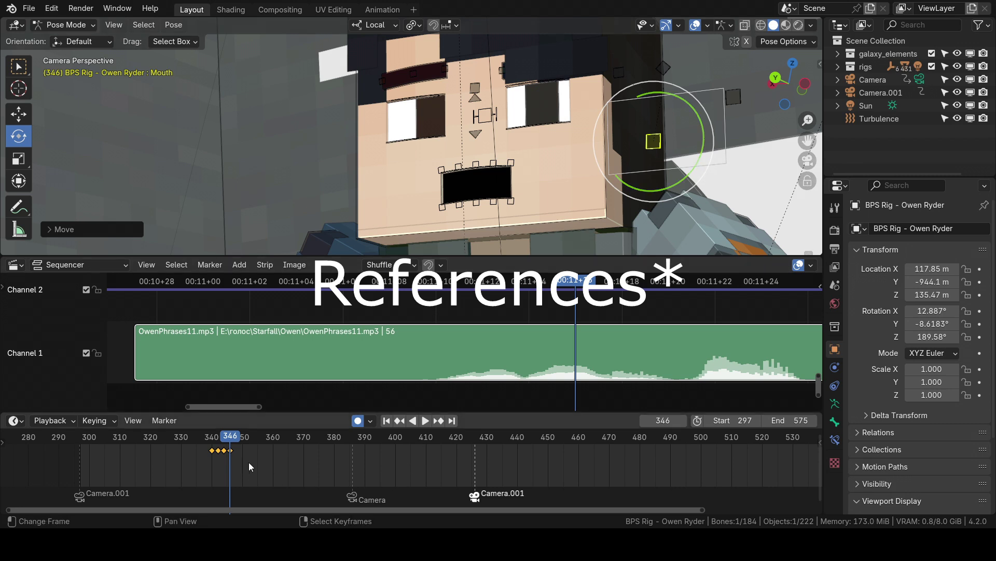
{"action": "key", "text": "Left"}
{"action": "key", "text": "Left"}
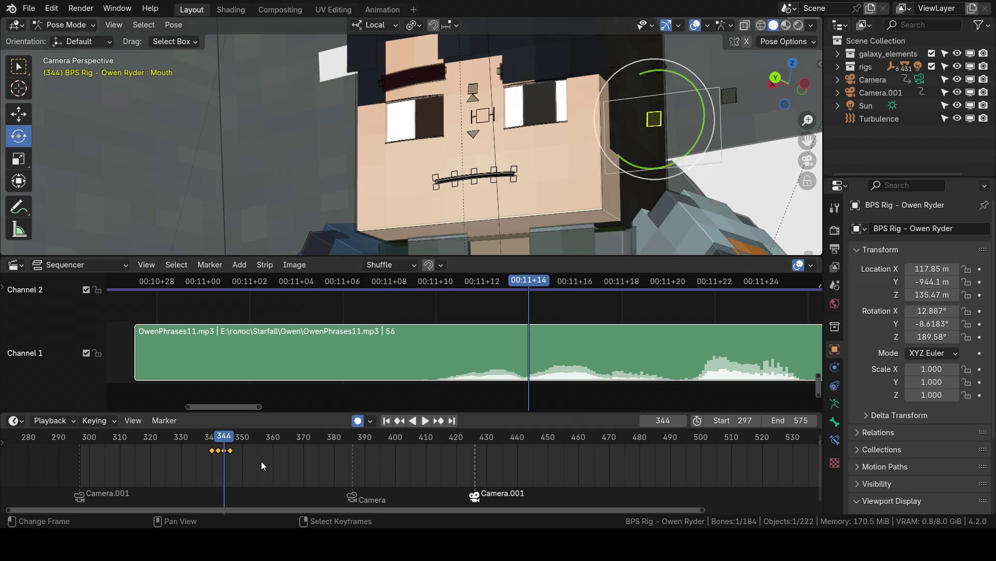
{"action": "key", "text": "Right"}
{"action": "key", "text": "Right"}
{"action": "key", "text": "Right"}
{"action": "key", "text": "Right"}
{"action": "key", "text": "Right"}
{"action": "key", "text": "Right"}
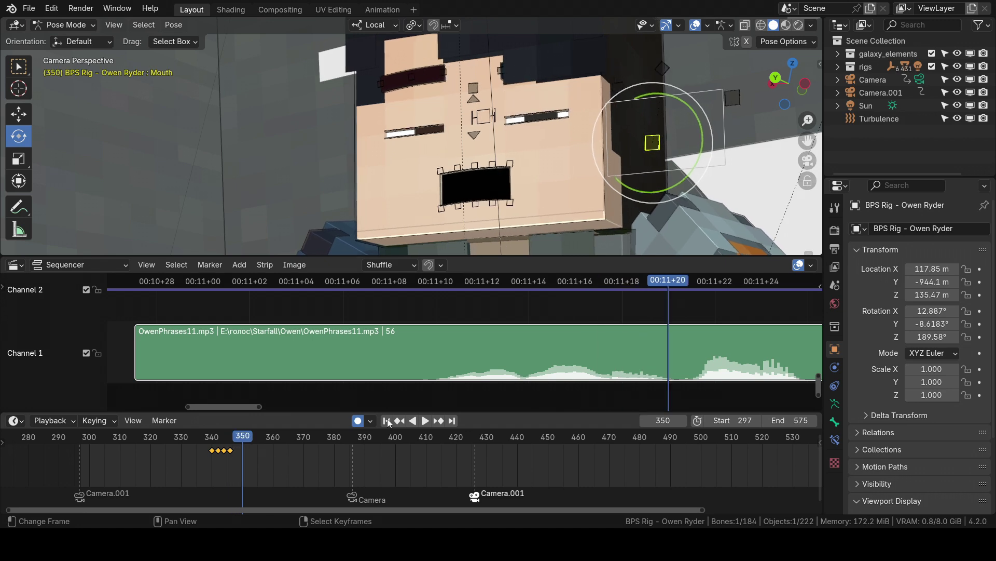
{"action": "key", "text": "g"}
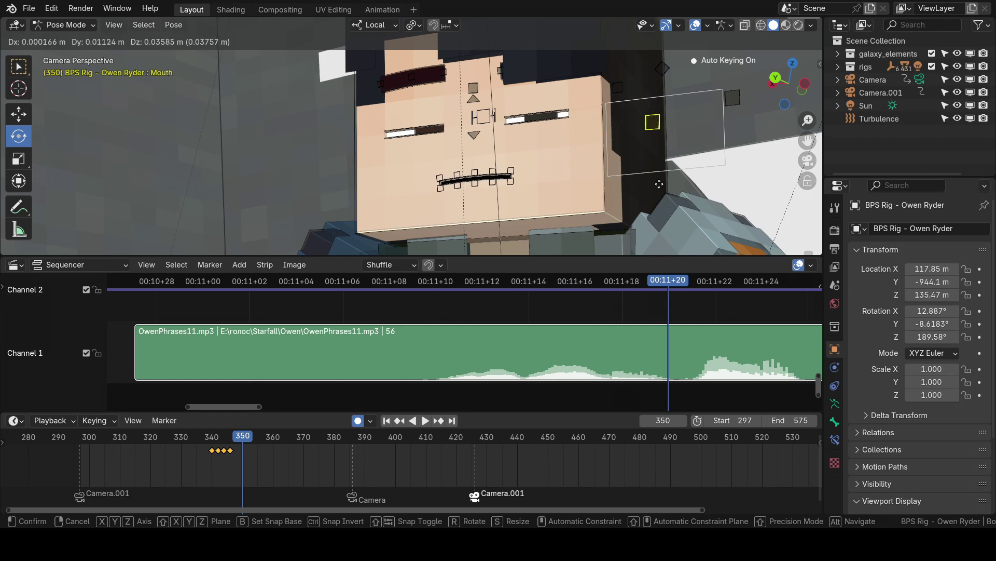
{"action": "left_click", "coordinate": [660, 177]}
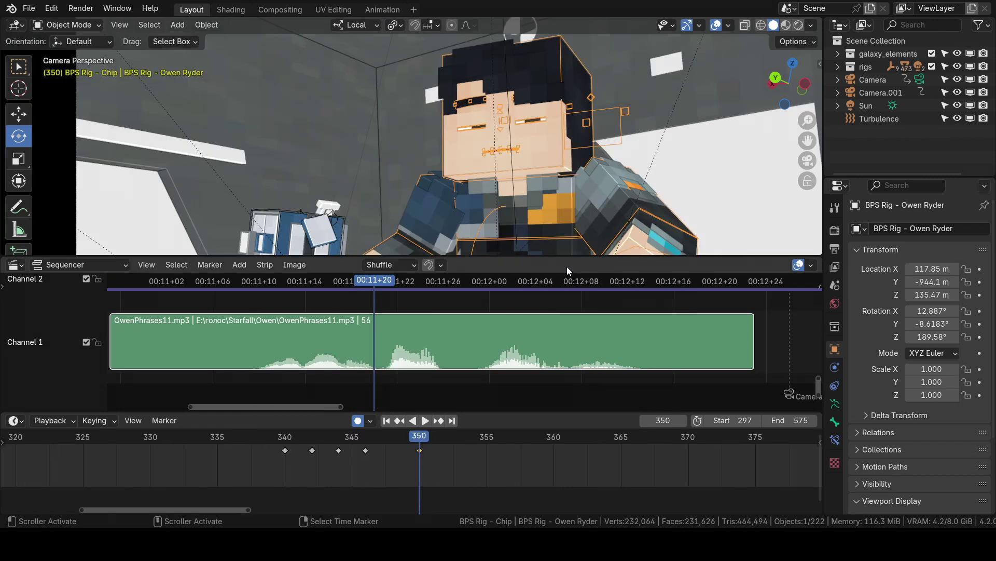
{"action": "scroll", "coordinate": [444, 468], "scroll_direction": "up", "scroll_amount": 4}
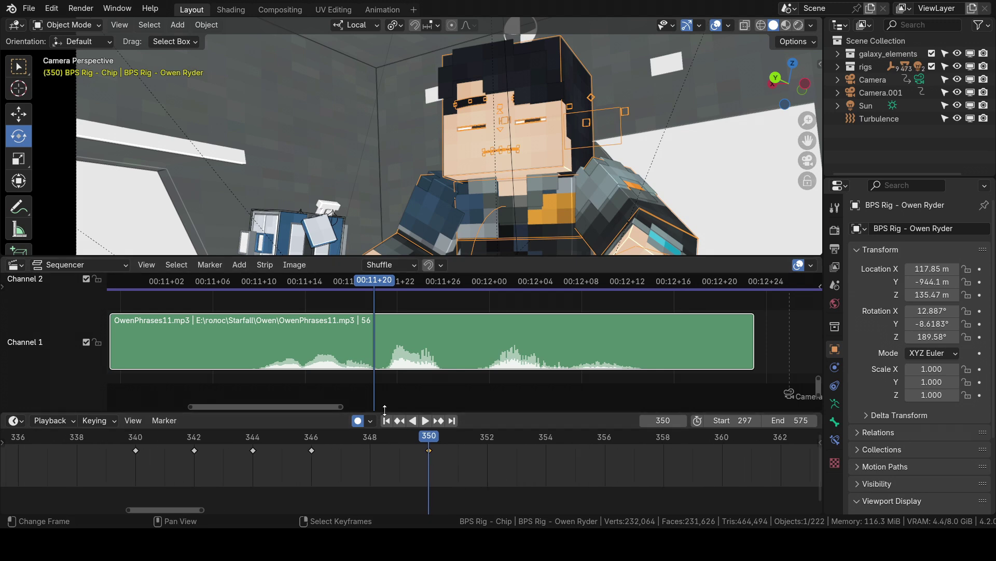
Listen past frame 350 and move the Mouth bone down at frame 353 to open the mouth.
{"action": "left_click_drag", "start_coordinate": [434, 445], "coordinate": [497, 456]}
{"action": "key", "text": "space"}
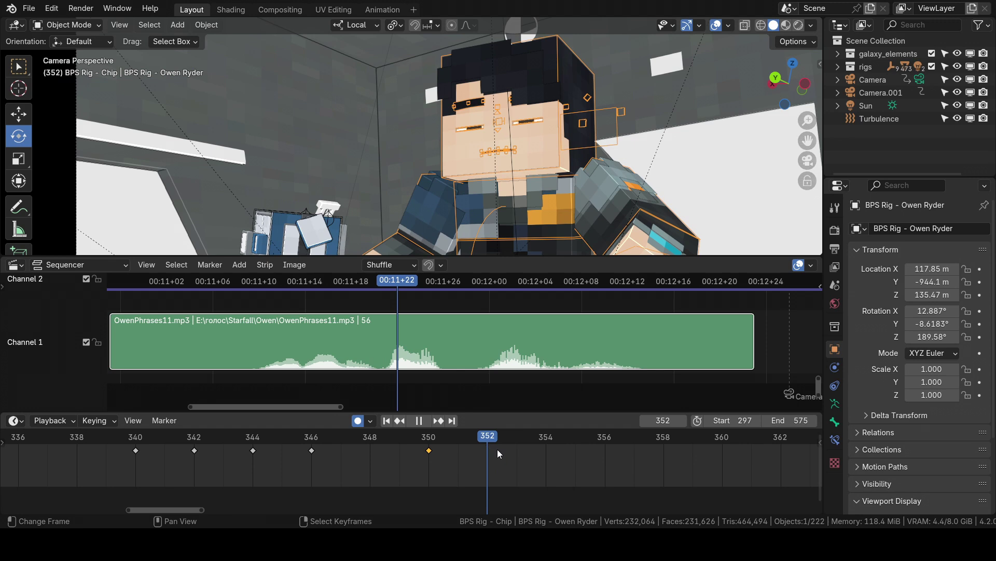
{"action": "left_click", "coordinate": [437, 451]}
{"action": "key", "text": "space"}
{"action": "key", "text": "ctrl+Tab"}
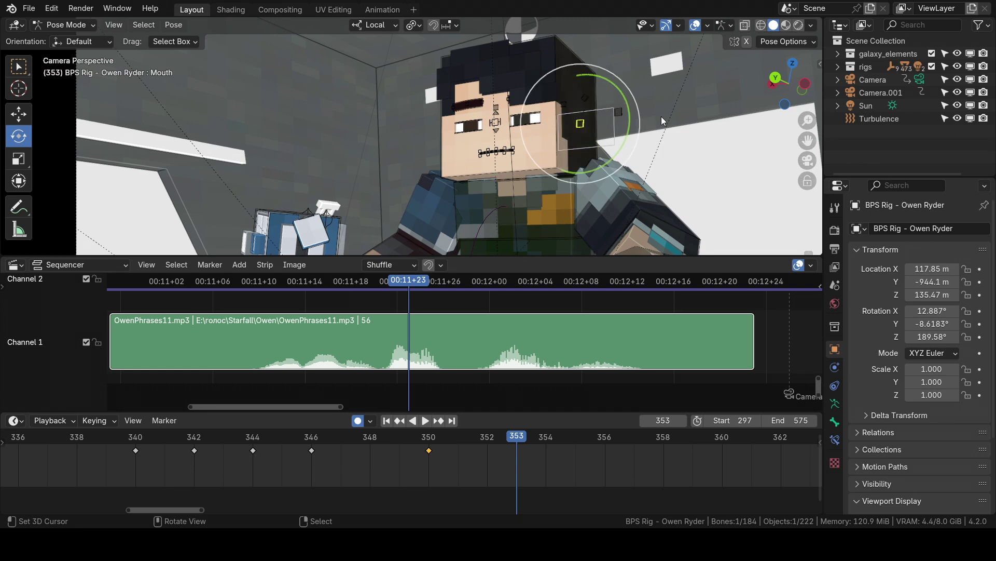
{"action": "key", "text": "g"}
{"action": "left_click", "coordinate": [675, 237]}
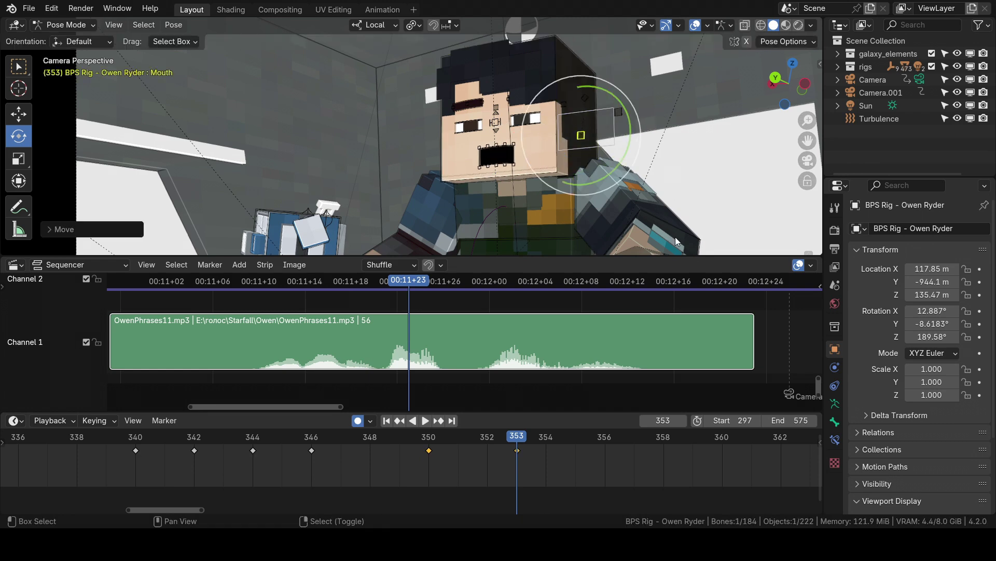
Move the Mouth bone up about 0.044 m at frame 356 to close the mouth.
{"action": "key", "text": "space"}
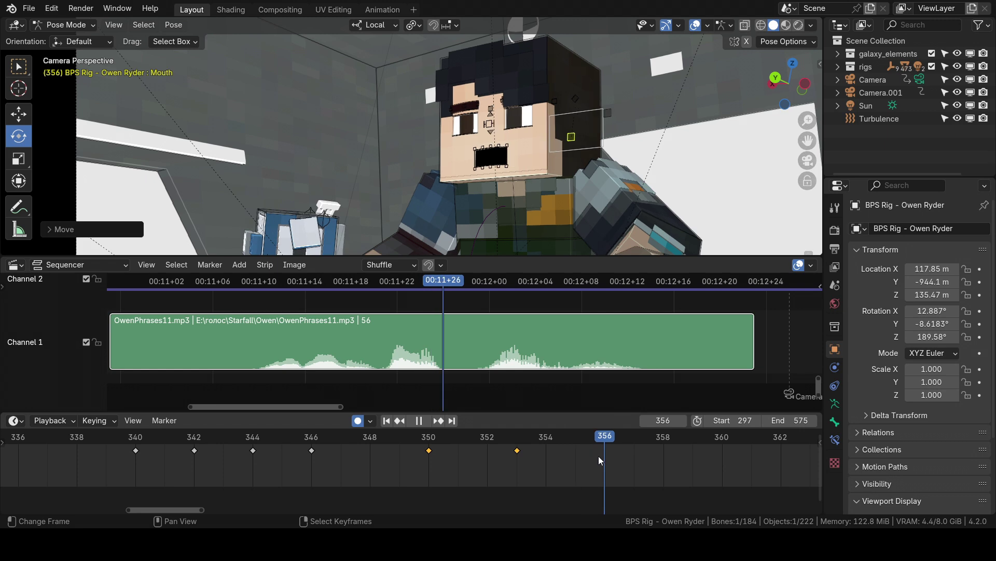
{"action": "key", "text": "space"}
{"action": "key", "text": "g"}
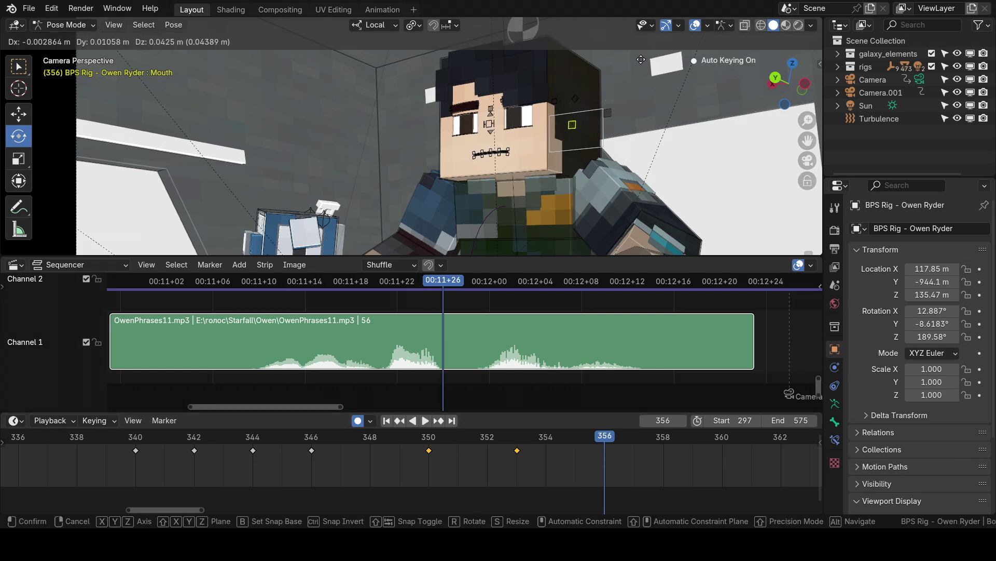
{"action": "left_click", "coordinate": [641, 60]}
Key a closed-mouth pose at frame 359 by nudging the Mouth bone about 0.0025 m.
{"action": "key", "text": "space"}
{"action": "left_click_drag", "start_coordinate": [633, 443], "coordinate": [693, 449]}
{"action": "key", "text": "space"}
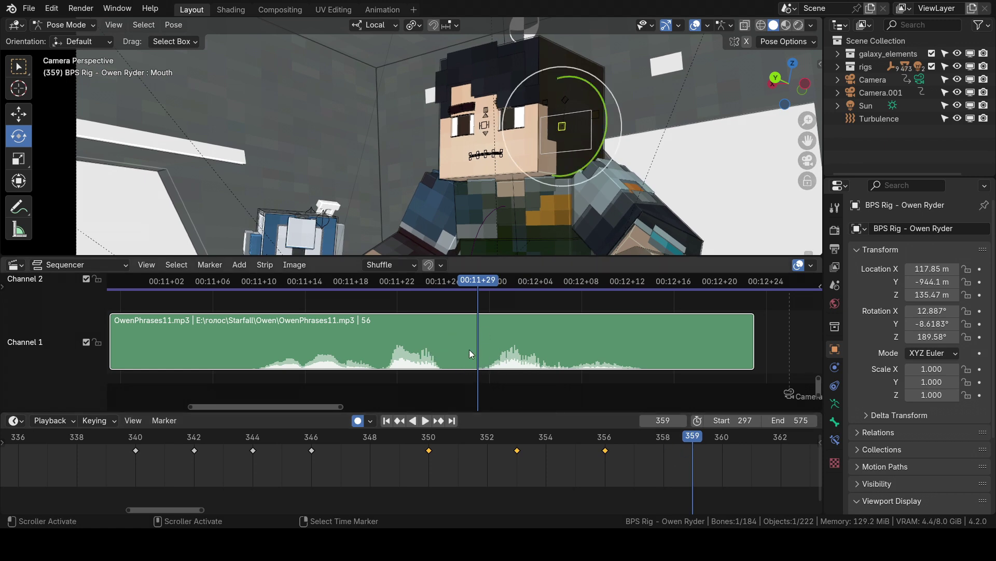
{"action": "middle_click_drag", "start_coordinate": [676, 453], "coordinate": [568, 447]}
{"action": "scroll", "coordinate": [601, 182], "scroll_direction": "up", "scroll_amount": 5}
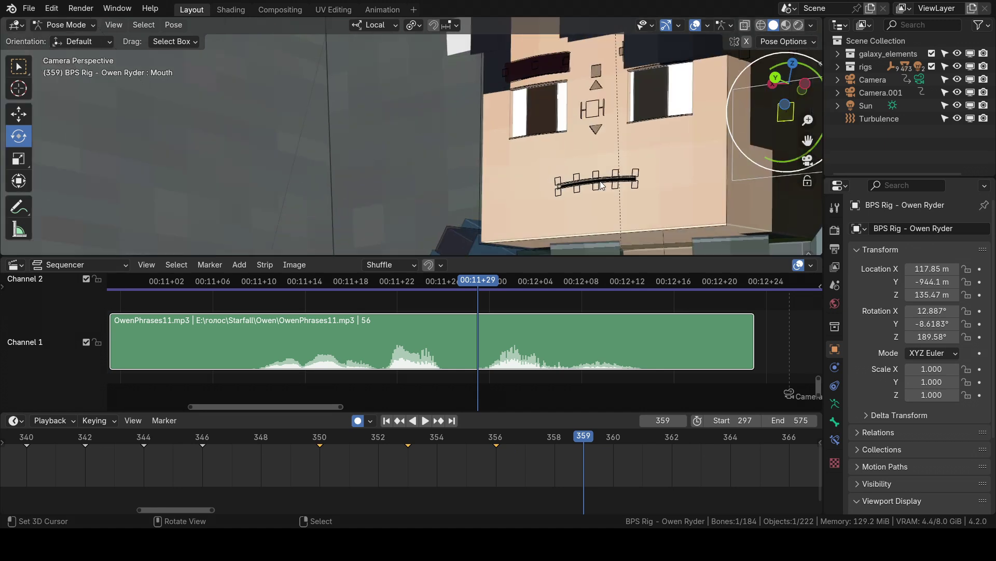
{"action": "middle_click_drag", "start_coordinate": [721, 184], "coordinate": [575, 189], "text": "shift"}
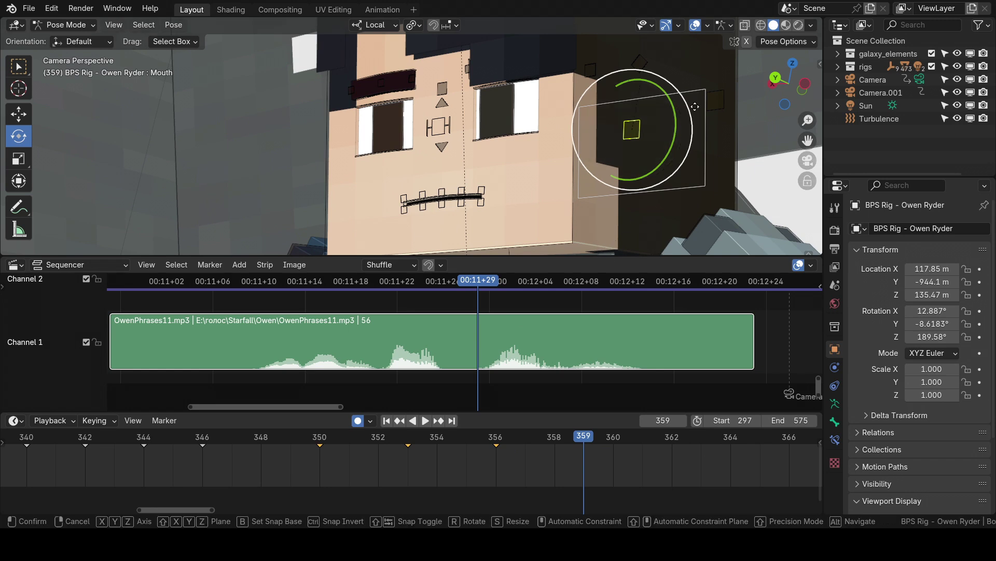
{"action": "key", "text": "g"}
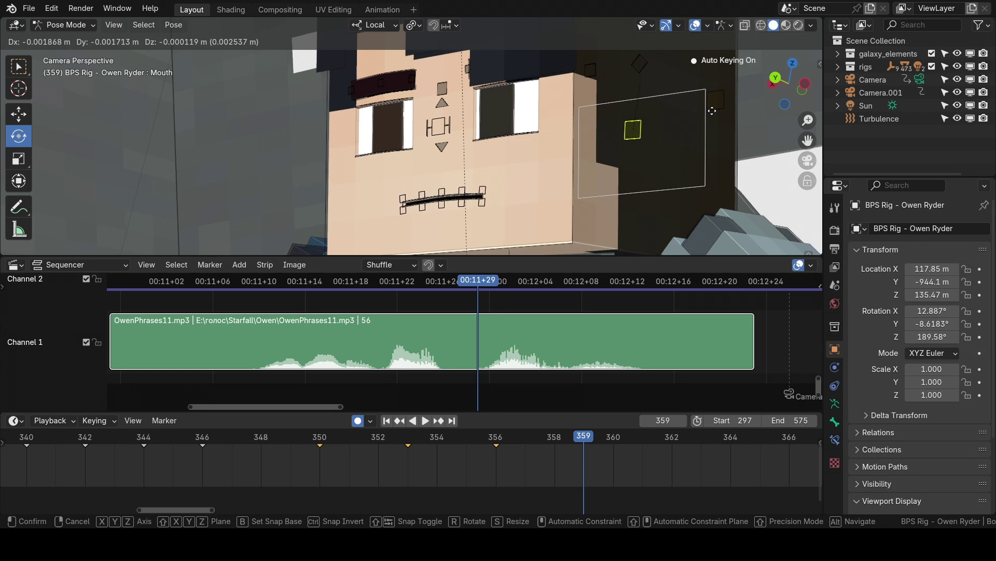
{"action": "left_click", "coordinate": [712, 110]}
Listen to the audio after frame 356 and move the Mouth bone down at frame 363 to open the mouth wide.
{"action": "left_click_drag", "start_coordinate": [585, 442], "coordinate": [500, 451]}
{"action": "key", "text": "space"}
{"action": "key", "text": "space"}
{"action": "middle_click_drag", "start_coordinate": [527, 483], "coordinate": [522, 488]}
{"action": "left_click_drag", "start_coordinate": [494, 472], "coordinate": [664, 461]}
{"action": "left_click", "coordinate": [690, 451]}
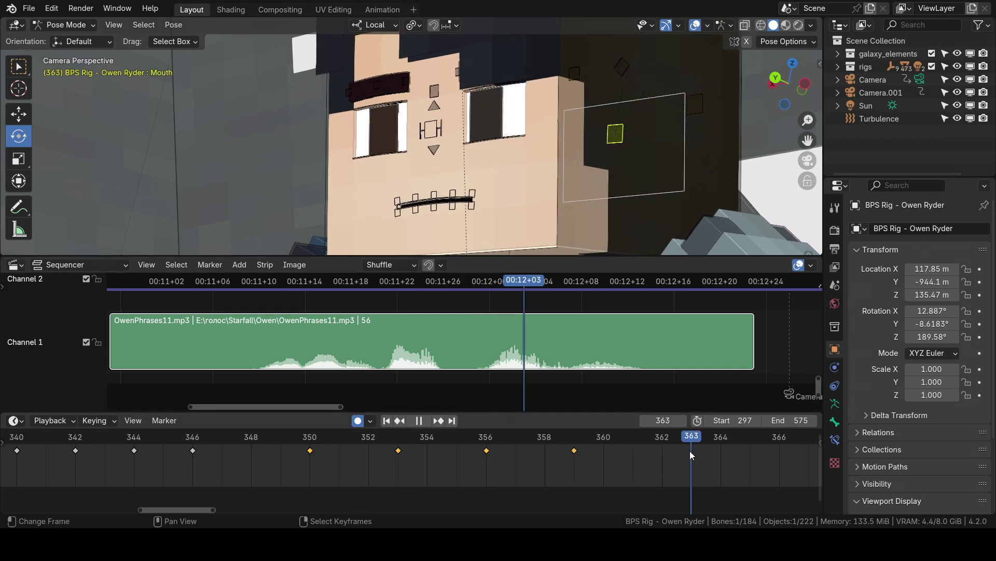
{"action": "key", "text": "g"}
{"action": "left_click", "coordinate": [711, 84]}
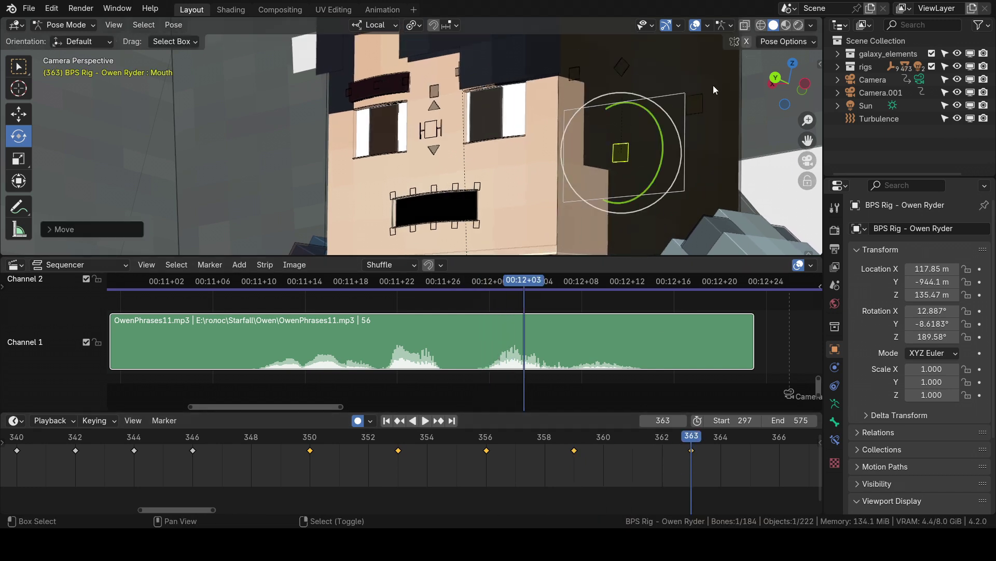
Move the Mouth bone up at frame 366 to close the mouth.
{"action": "key", "text": "space"}
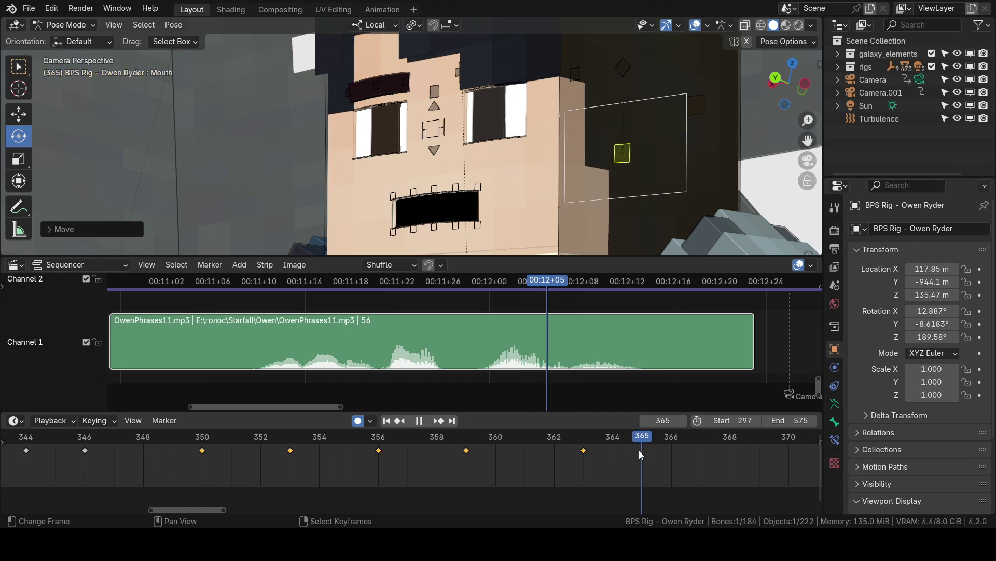
{"action": "key", "text": "space"}
{"action": "key", "text": "g"}
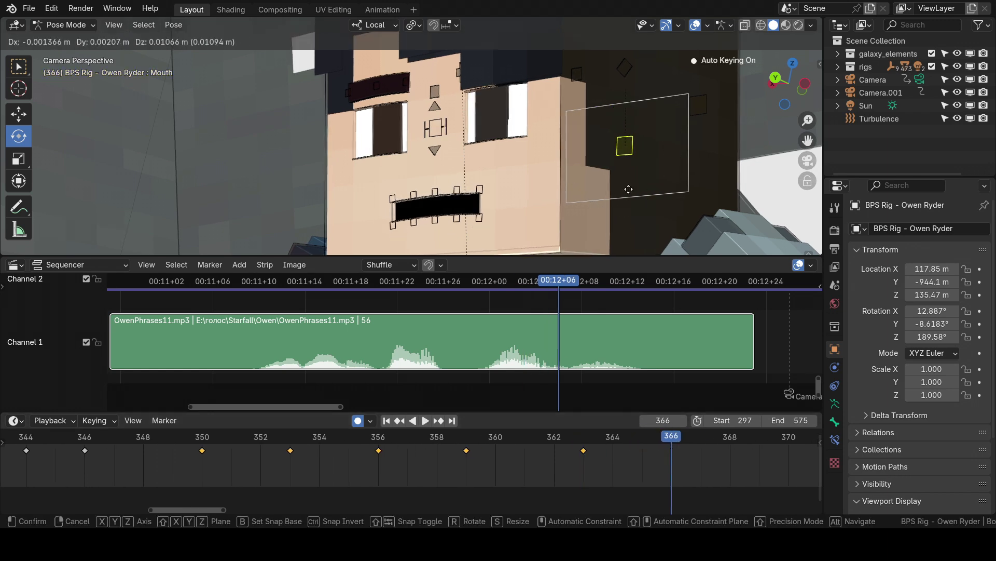
{"action": "left_click", "coordinate": [534, 64]}
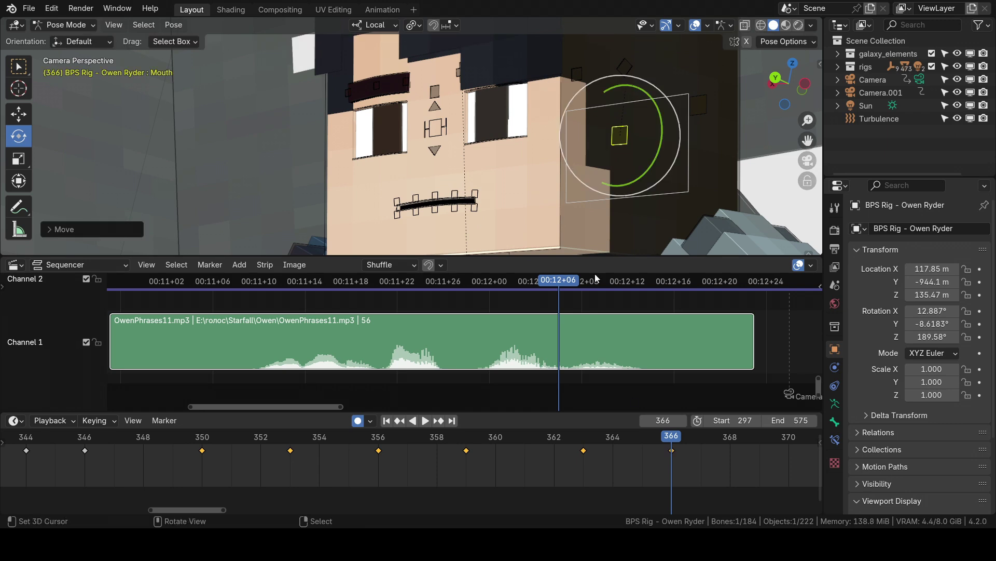
Listen past frame 366 and readjust the Mouth bone at that frame to leave the mouth slightly open.
{"action": "key", "text": "space"}
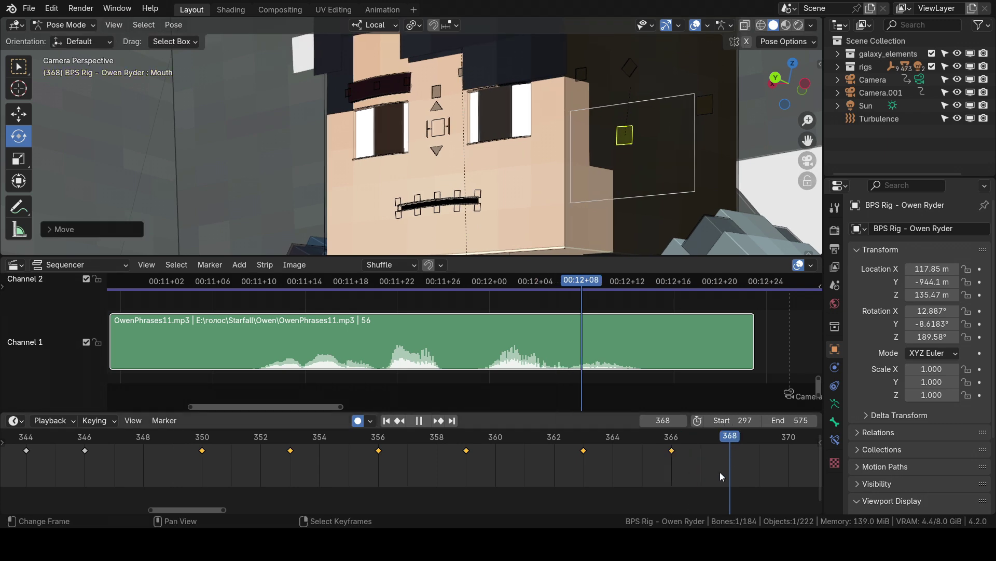
{"action": "key", "text": "space"}
{"action": "left_click", "coordinate": [675, 447]}
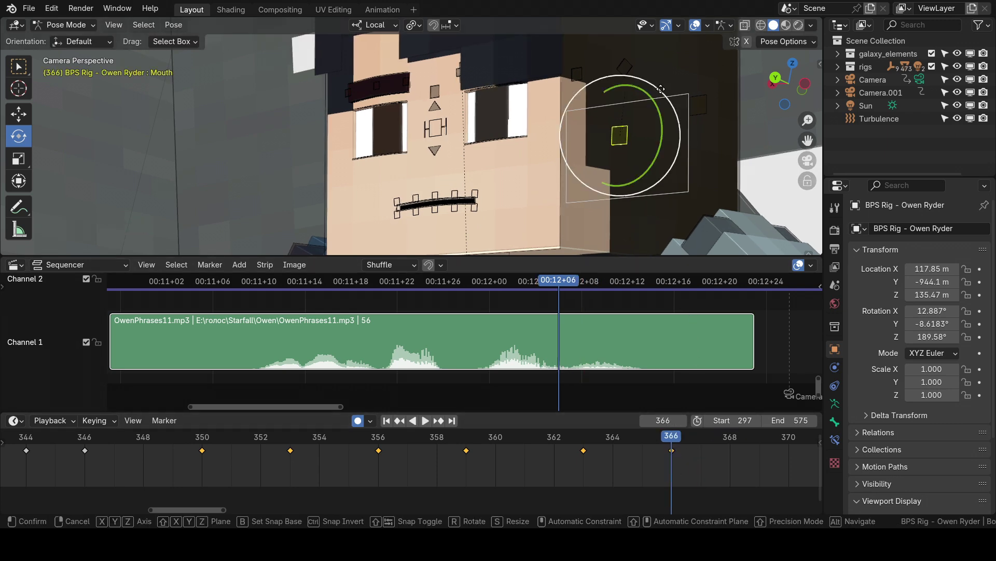
{"action": "key", "text": "g"}
{"action": "left_click", "coordinate": [734, 115]}
Move the Mouth bone up at frame 372 to close the mouth at the end of the phrase.
{"action": "left_click_drag", "start_coordinate": [681, 447], "coordinate": [847, 454]}
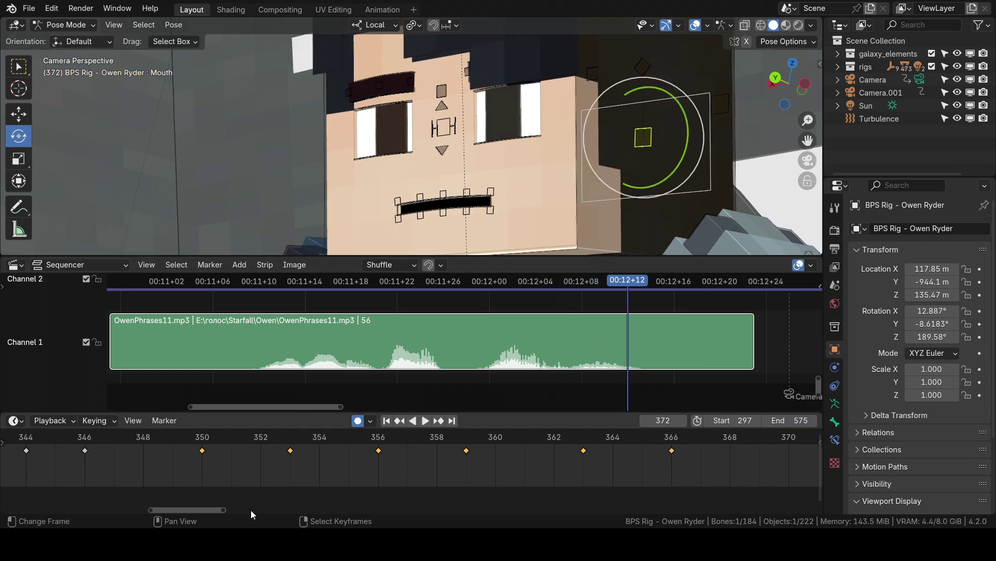
{"action": "scroll", "coordinate": [758, 440], "scroll_direction": "down", "scroll_amount": 4}
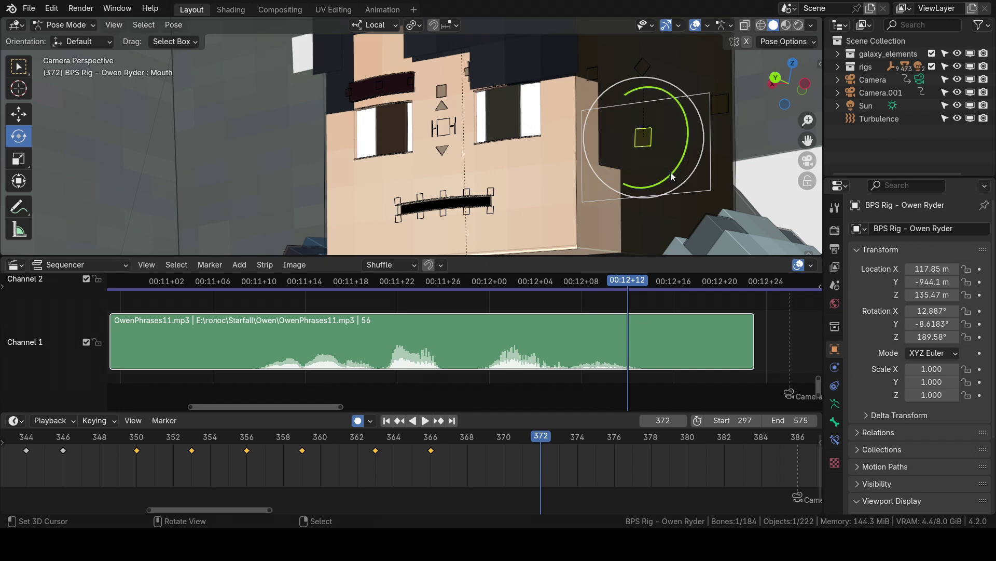
{"action": "key", "text": "g"}
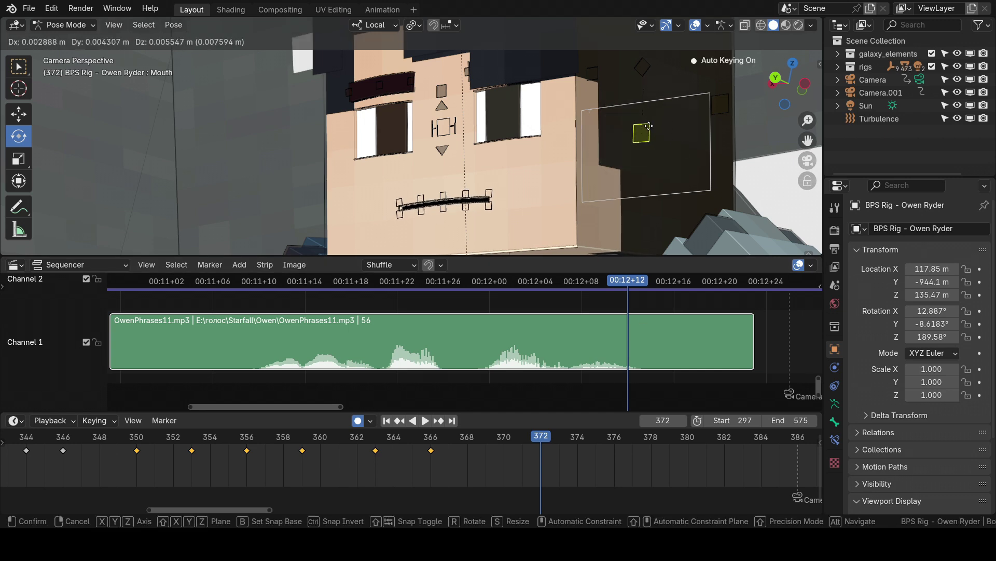
{"action": "left_click", "coordinate": [612, 121]}
Play the lip-sync from frame 338 in the full camera view to review the mouth movement against the audio.
{"action": "scroll", "coordinate": [461, 495], "scroll_direction": "down", "scroll_amount": 3}
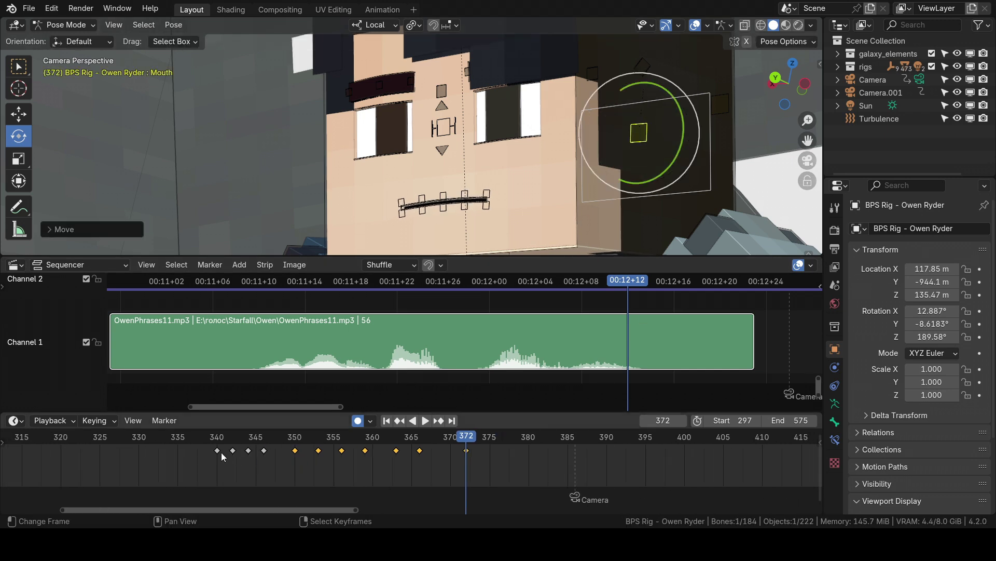
{"action": "left_click", "coordinate": [214, 451]}
{"action": "key", "text": "space"}
{"action": "left_click", "coordinate": [206, 448]}
{"action": "left_click", "coordinate": [201, 452]}
{"action": "key", "text": "space"}
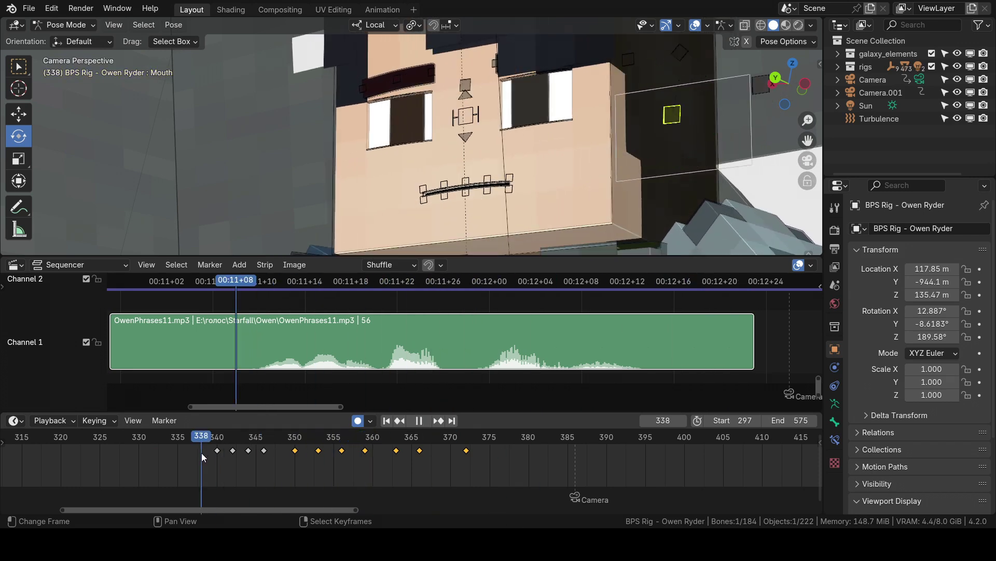
{"action": "key", "text": "KP_0"}
{"action": "key", "text": "KP_0"}
{"action": "scroll", "coordinate": [517, 155], "scroll_direction": "down", "scroll_amount": 5}
{"action": "key", "text": "space"}
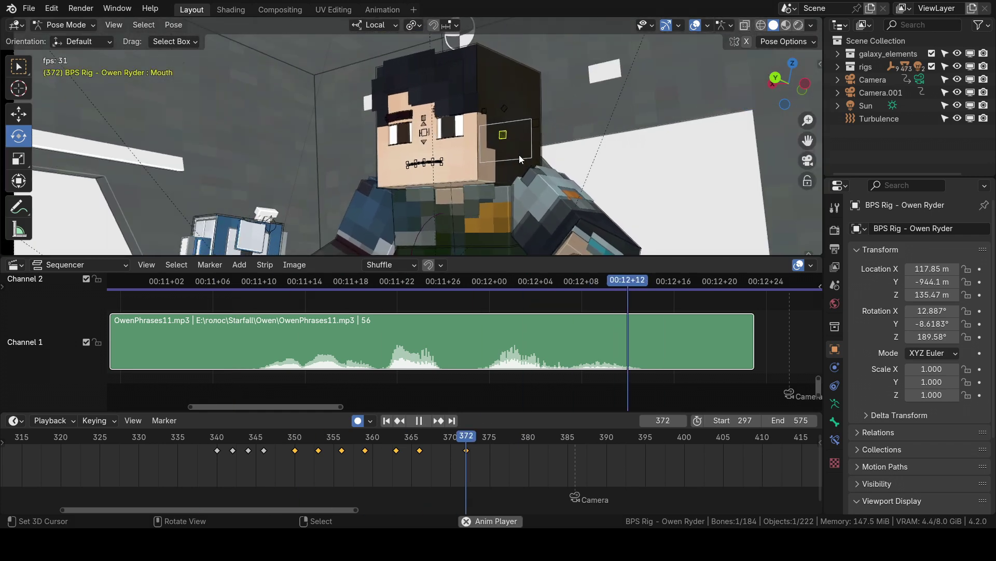
Find the OwenPhrases12.mp3 strip in the sequencer and listen to it from frame 435.
{"action": "scroll", "coordinate": [506, 452], "scroll_direction": "down", "scroll_amount": 3}
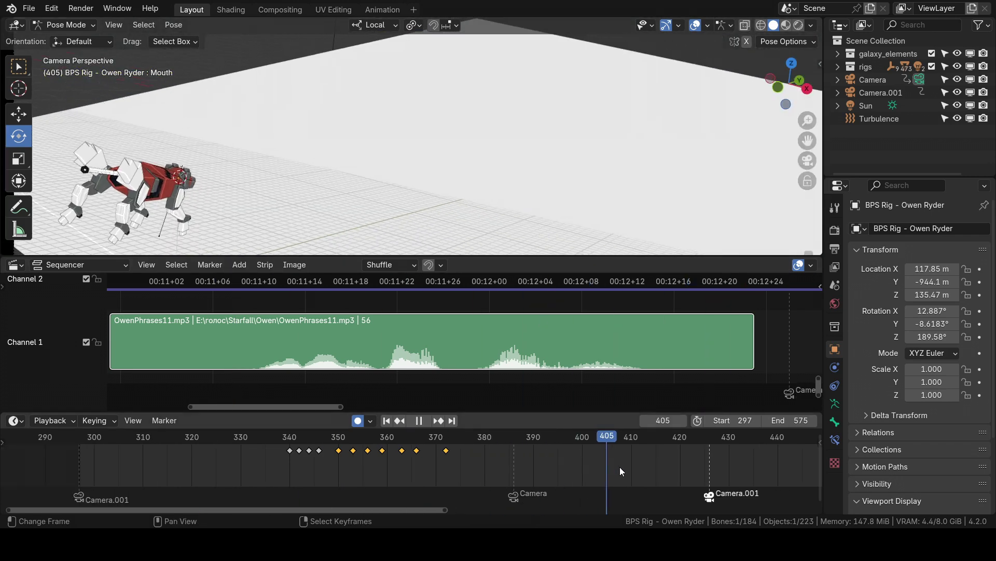
{"action": "scroll", "coordinate": [663, 471], "scroll_direction": "down", "scroll_amount": 6}
{"action": "scroll", "coordinate": [652, 374], "scroll_direction": "down", "scroll_amount": 6}
{"action": "middle_click_drag", "start_coordinate": [631, 368], "coordinate": [364, 367]}
{"action": "scroll", "coordinate": [428, 369], "scroll_direction": "down", "scroll_amount": 6}
{"action": "middle_click_drag", "start_coordinate": [624, 347], "coordinate": [415, 348]}
{"action": "left_click", "coordinate": [393, 346]}
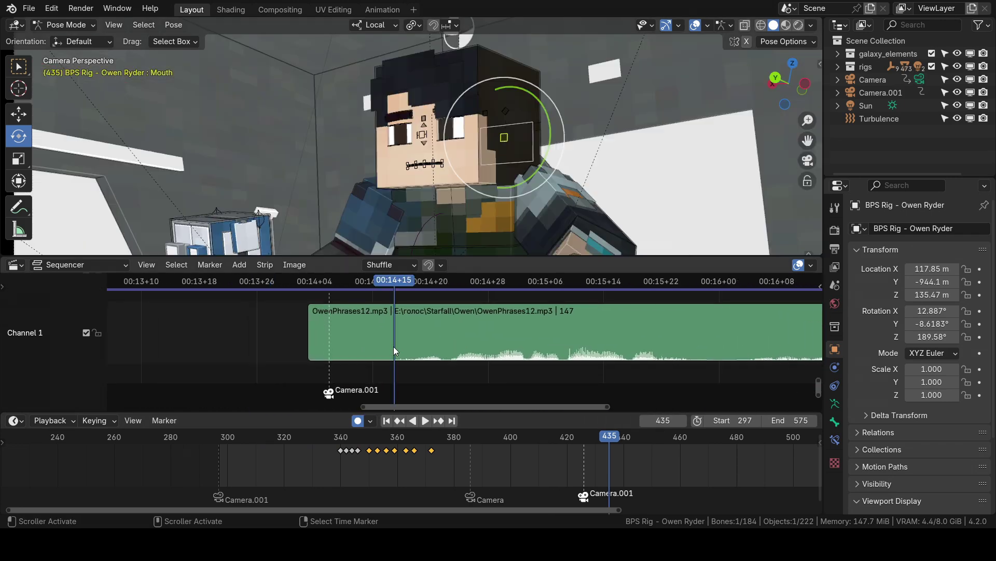
{"action": "key", "text": "space"}
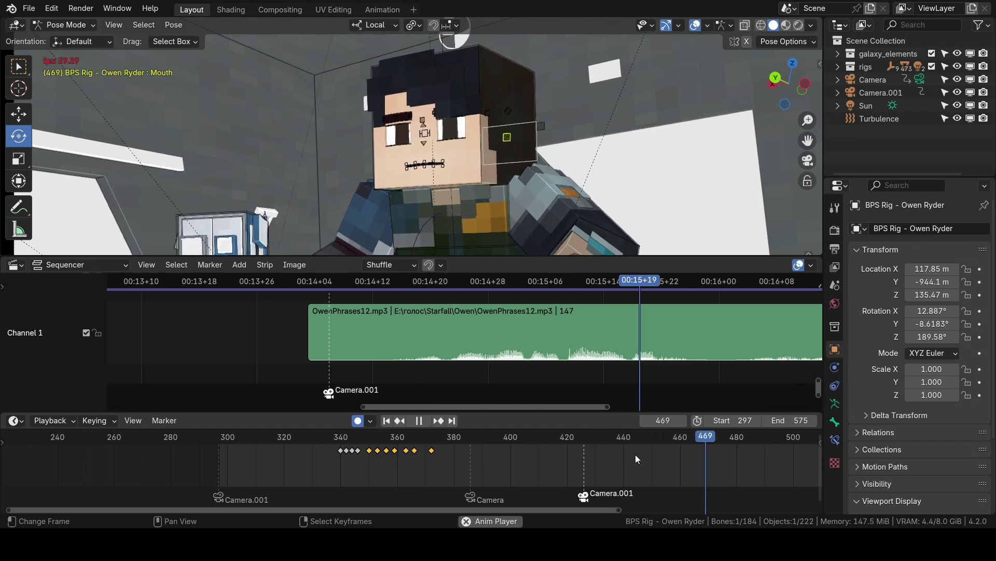
{"action": "key", "text": "space"}
Replay short sections of OwenPhrases12.mp3 between frames 436 and 459 to locate its syllables.
{"action": "left_click", "coordinate": [402, 355]}
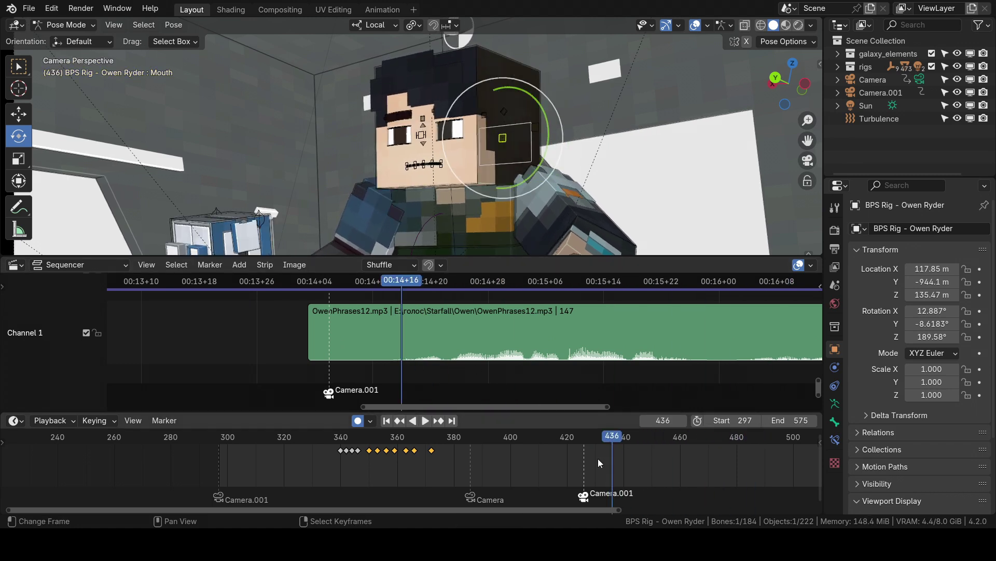
{"action": "scroll", "coordinate": [598, 458], "scroll_direction": "up", "scroll_amount": 2}
{"action": "key", "text": "space"}
{"action": "key", "text": "space"}
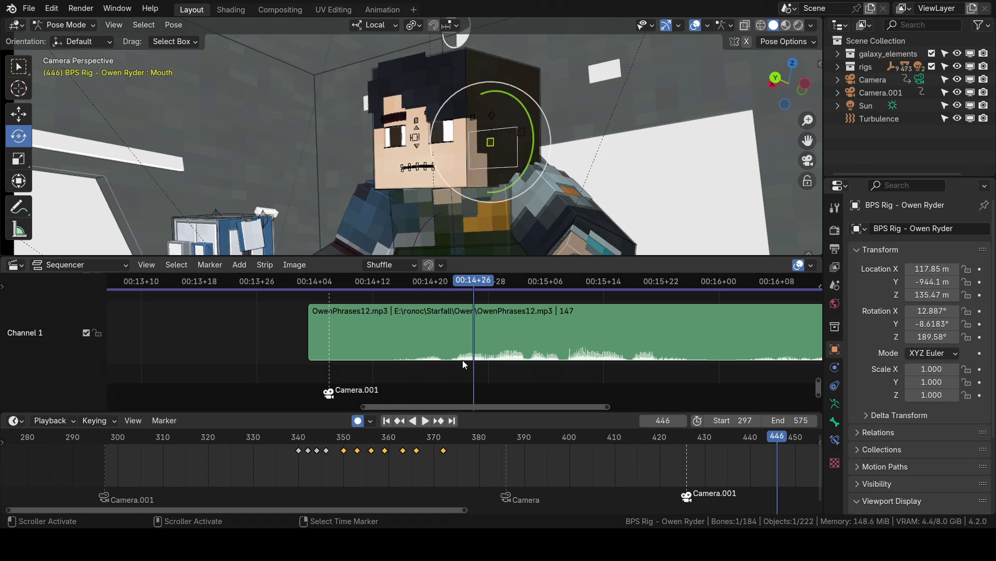
{"action": "key", "text": "space"}
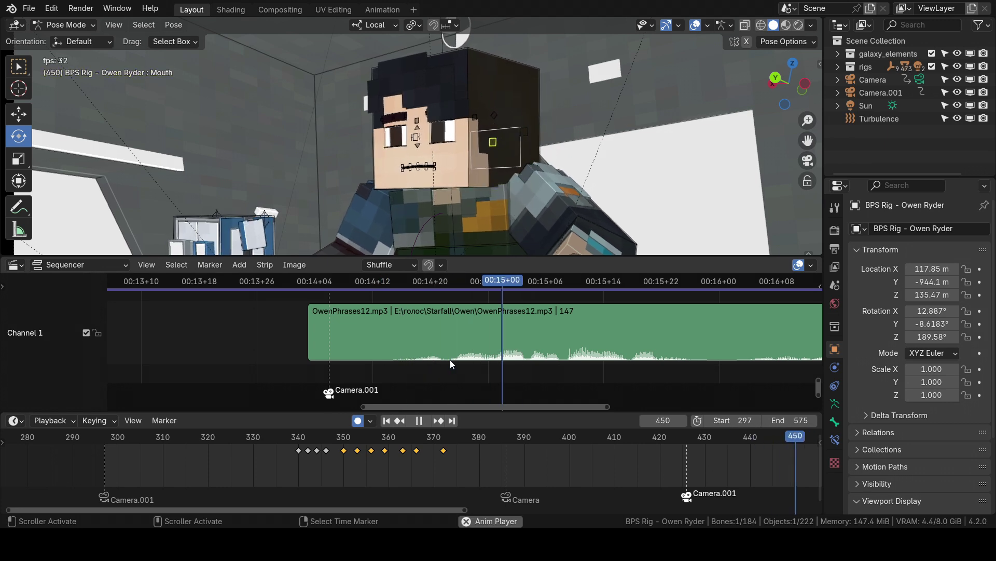
{"action": "key", "text": "space"}
{"action": "right_click", "coordinate": [525, 360], "text": "shift"}
{"action": "key", "text": "space"}
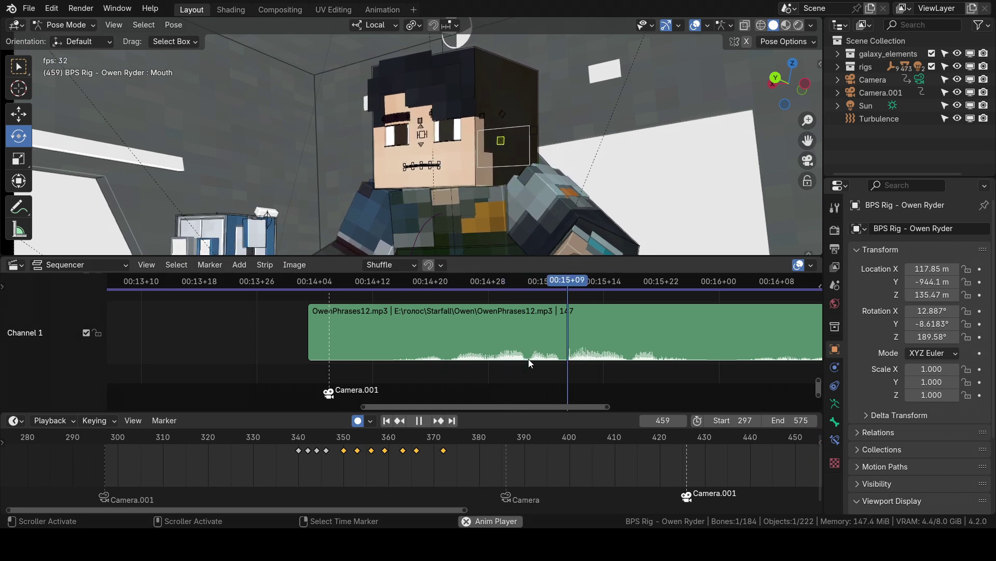
{"action": "key", "text": "space"}
{"action": "right_click", "coordinate": [529, 359], "text": "shift"}
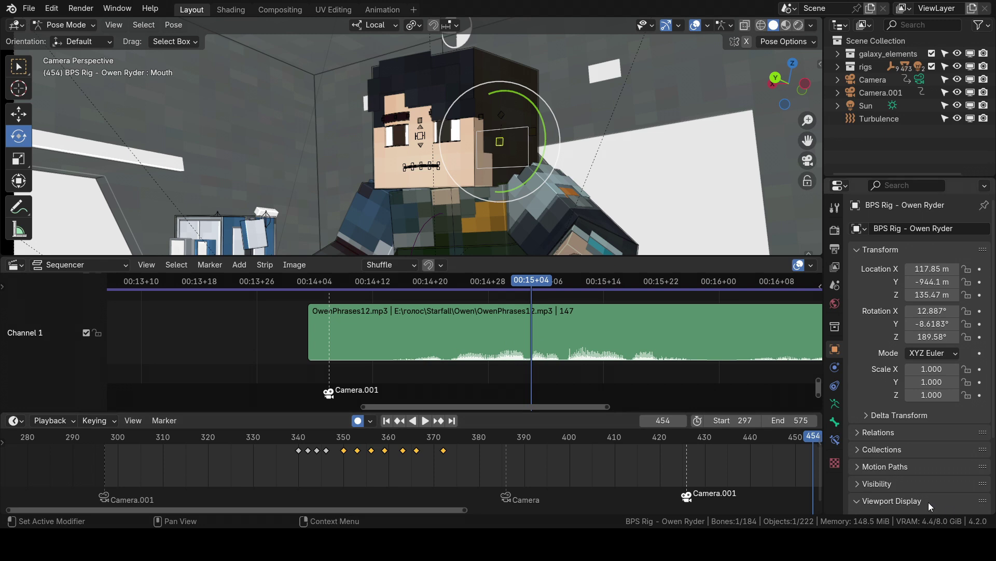
Insert a location, rotation and scale keyframe on the Mouth bone at frame 435.
{"action": "scroll", "coordinate": [511, 462], "scroll_direction": "down", "scroll_amount": 3}
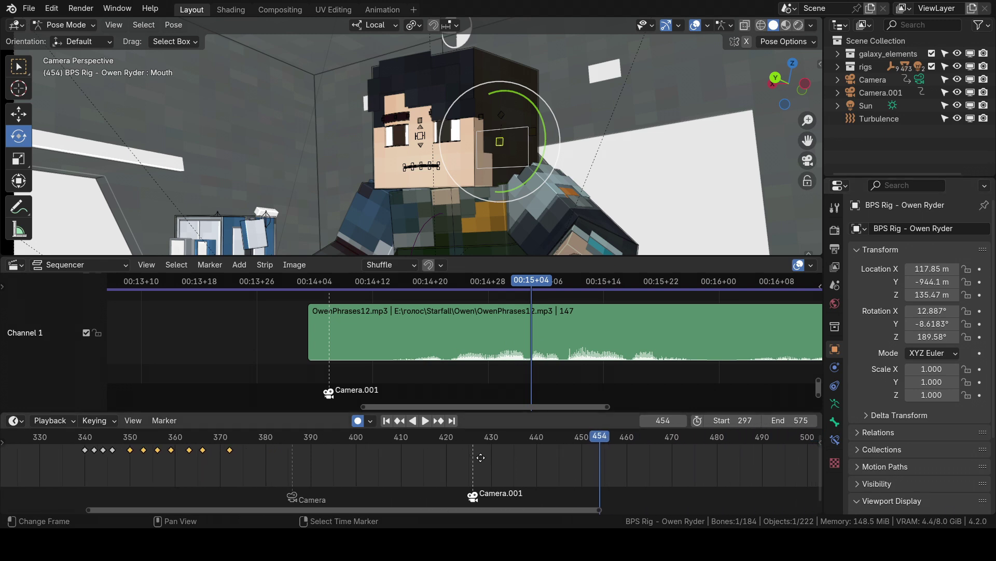
{"action": "left_click", "coordinate": [395, 363]}
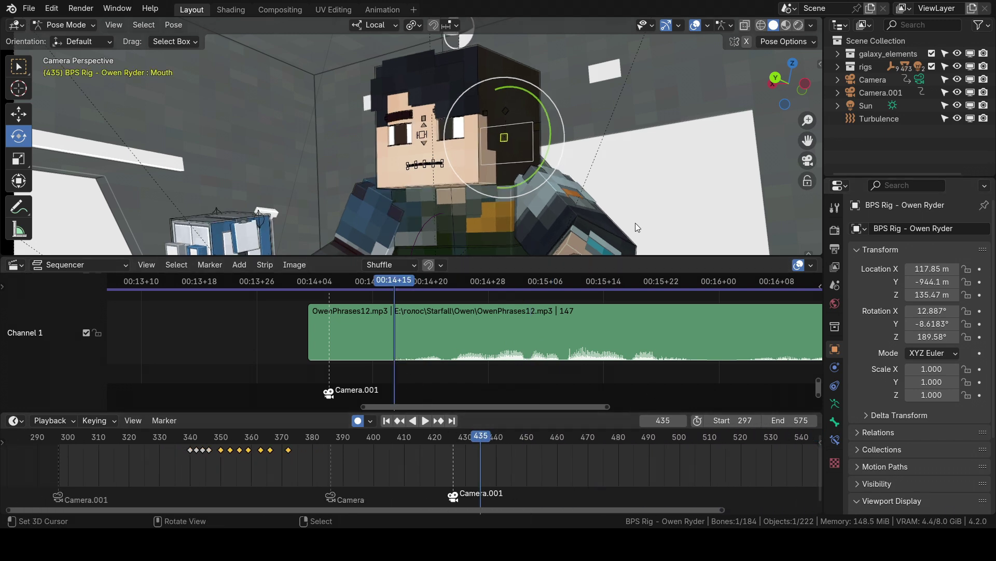
{"action": "key", "text": "i"}
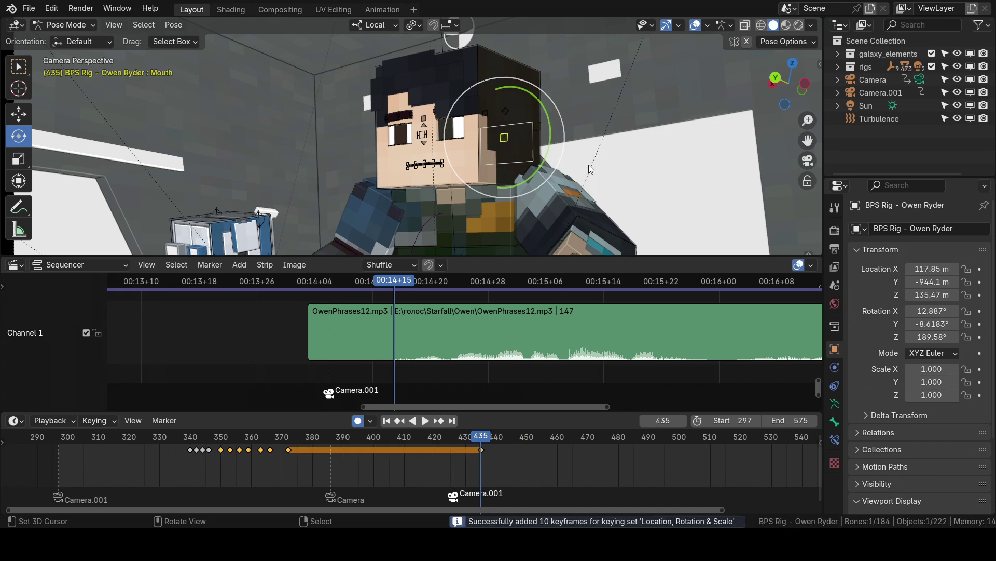
Move the Mouth bone to key an open mouth at frame 440 and a closed mouth at frame 443.
{"action": "key", "text": "space"}
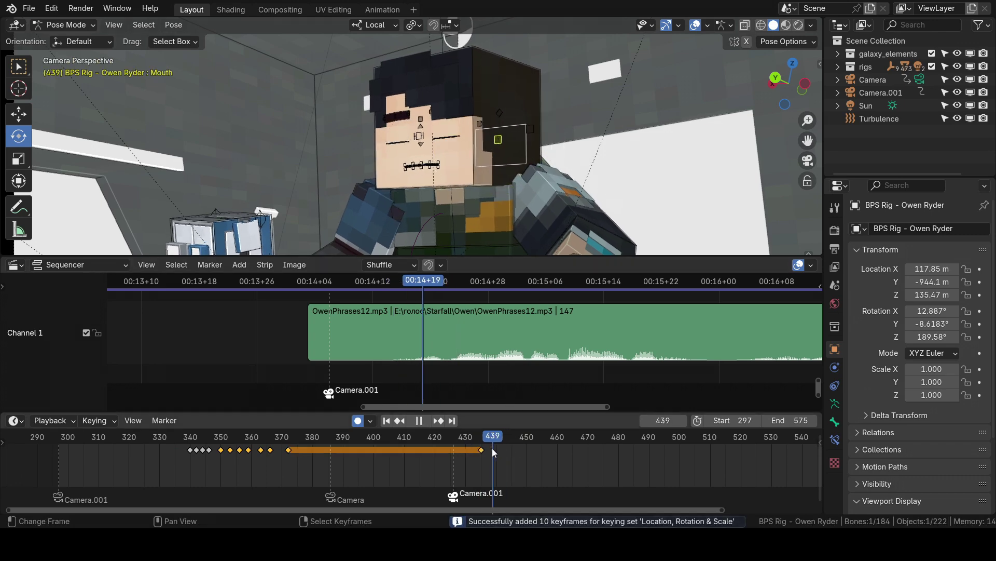
{"action": "key", "text": "space"}
{"action": "scroll", "coordinate": [543, 191], "scroll_direction": "up", "scroll_amount": 4}
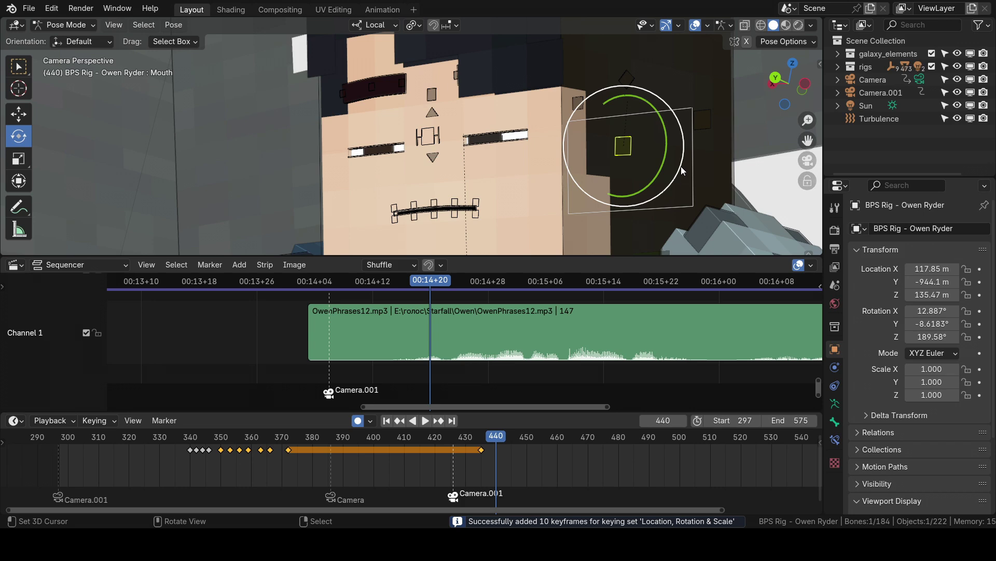
{"action": "key", "text": "g"}
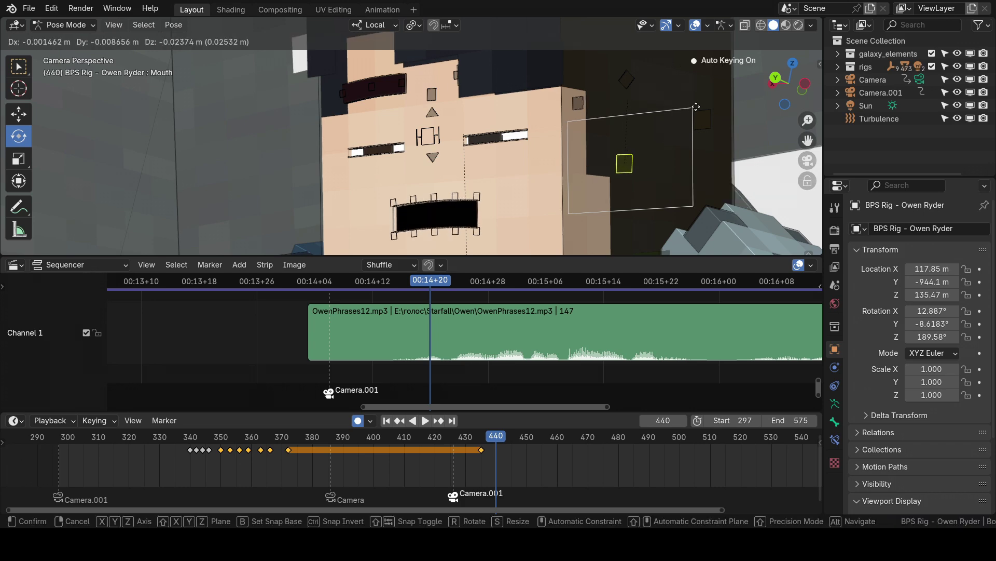
{"action": "left_click", "coordinate": [696, 106]}
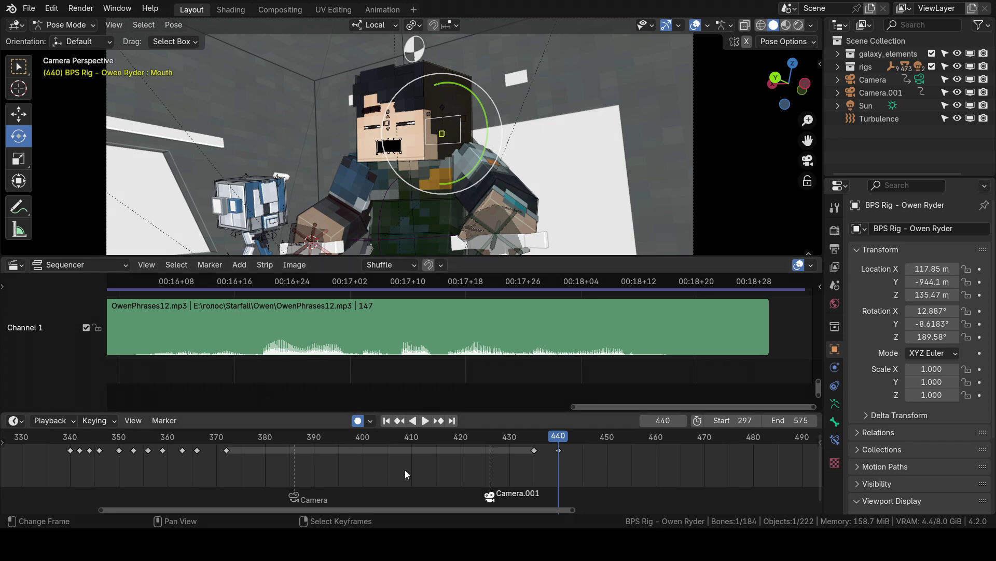
{"action": "left_click_drag", "start_coordinate": [556, 437], "coordinate": [572, 460]}
{"action": "key", "text": "KP_Decimal"}
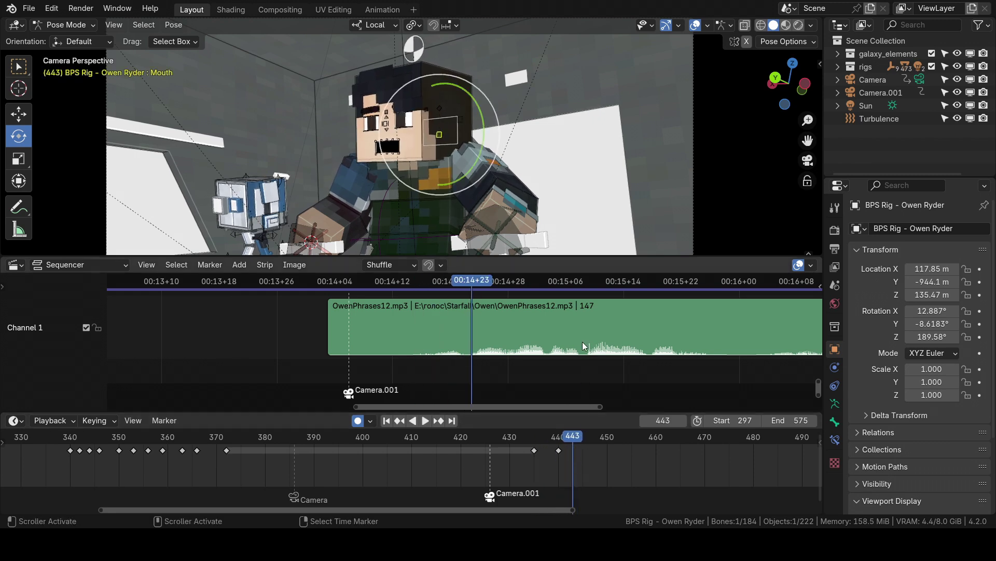
{"action": "key", "text": "g"}
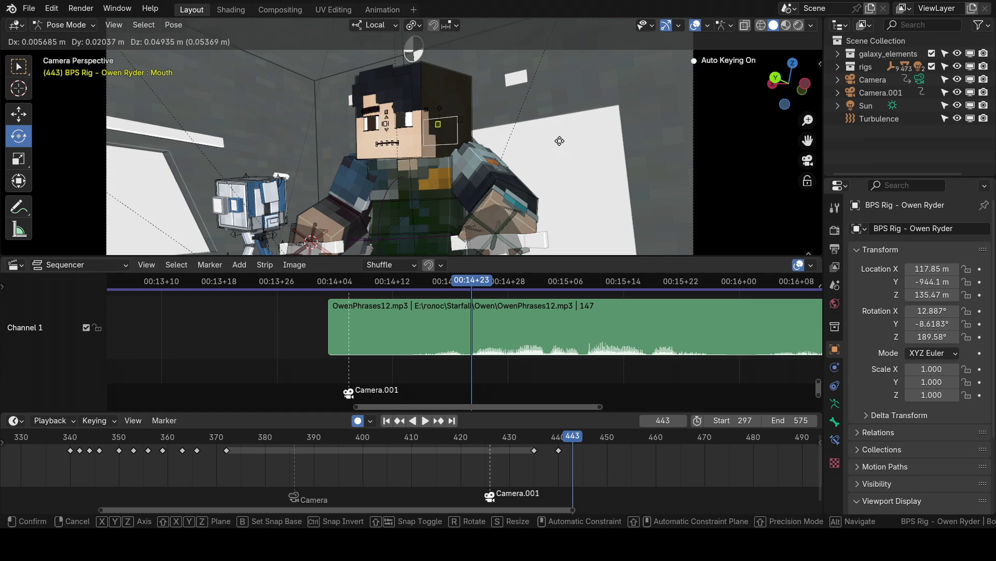
{"action": "left_click", "coordinate": [555, 168]}
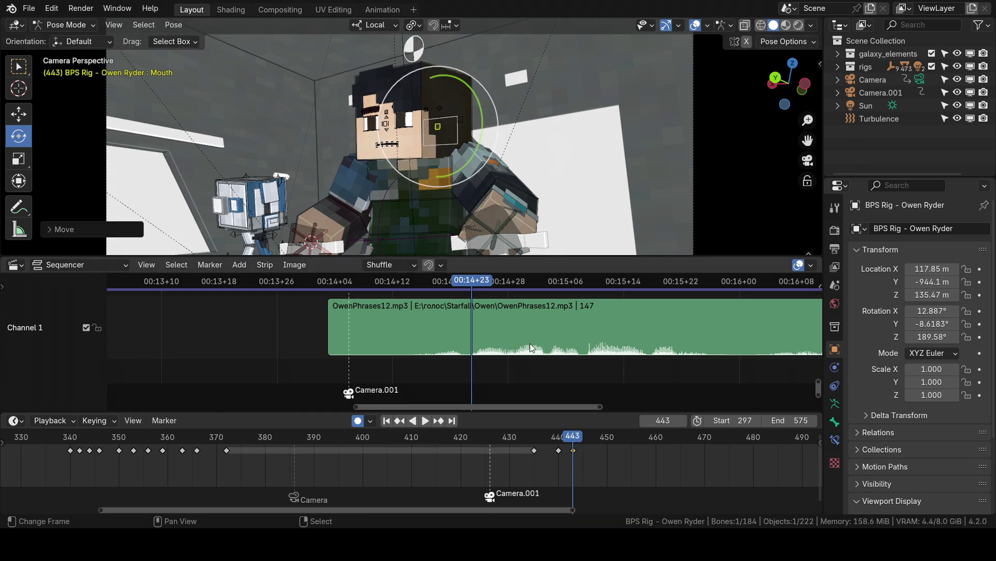
Key the Mouth bone wide open at frame 446 and closed again at frame 448.
{"action": "mouse_move", "coordinate": [578, 450]}
{"action": "left_mouse_down"}
{"action": "mouse_move", "coordinate": [611, 451]}
{"action": "mouse_move", "coordinate": [574, 450]}
{"action": "mouse_move", "coordinate": [585, 452]}
{"action": "left_mouse_up"}
{"action": "scroll", "coordinate": [538, 198], "scroll_direction": "up", "scroll_amount": 5}
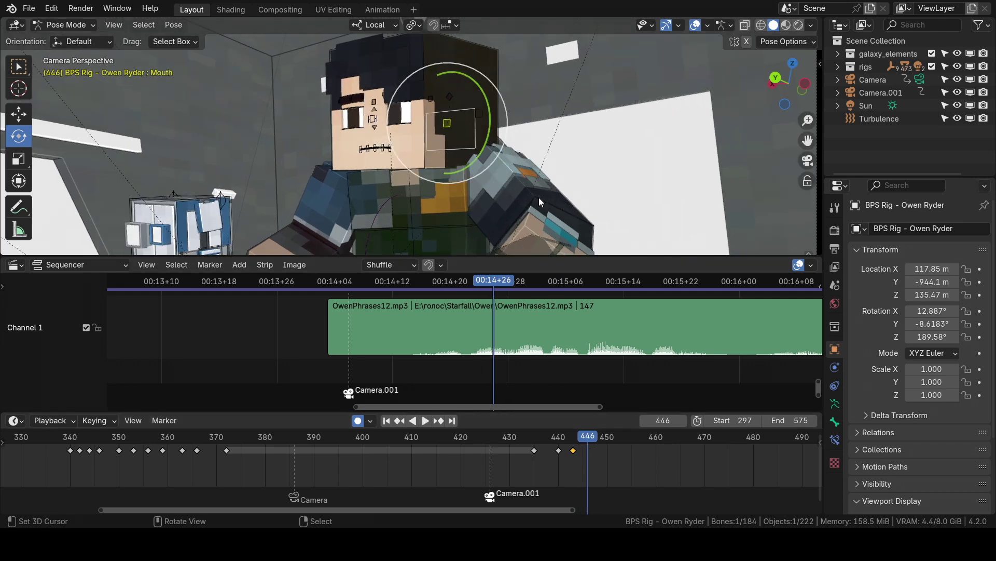
{"action": "key", "text": "g"}
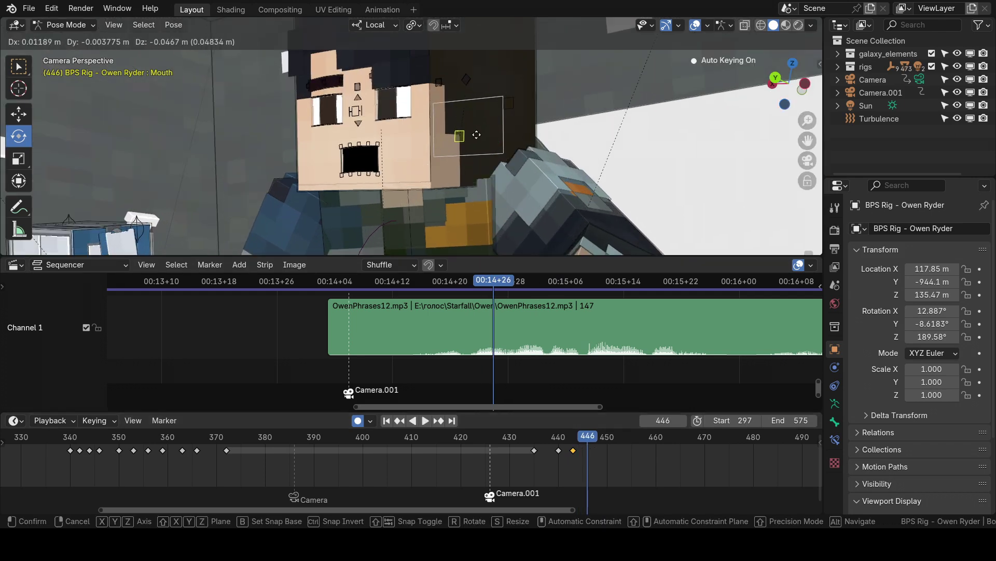
{"action": "left_click", "coordinate": [548, 385]}
{"action": "left_click_drag", "start_coordinate": [589, 438], "coordinate": [598, 450]}
{"action": "key", "text": "g"}
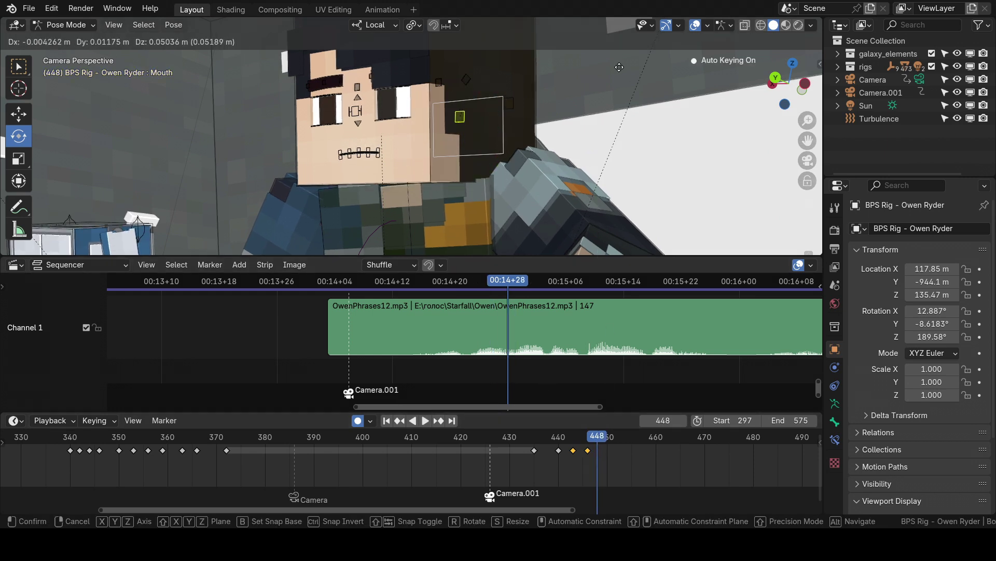
{"action": "left_click", "coordinate": [617, 165]}
Key the Mouth bone open at frame 451 and closed at frame 453 to match the following syllable.
{"action": "left_click_drag", "start_coordinate": [610, 434], "coordinate": [670, 451]}
{"action": "left_click_drag", "start_coordinate": [611, 456], "coordinate": [675, 461]}
{"action": "left_click_drag", "start_coordinate": [587, 362], "coordinate": [587, 360]}
{"action": "key", "text": "Escape"}
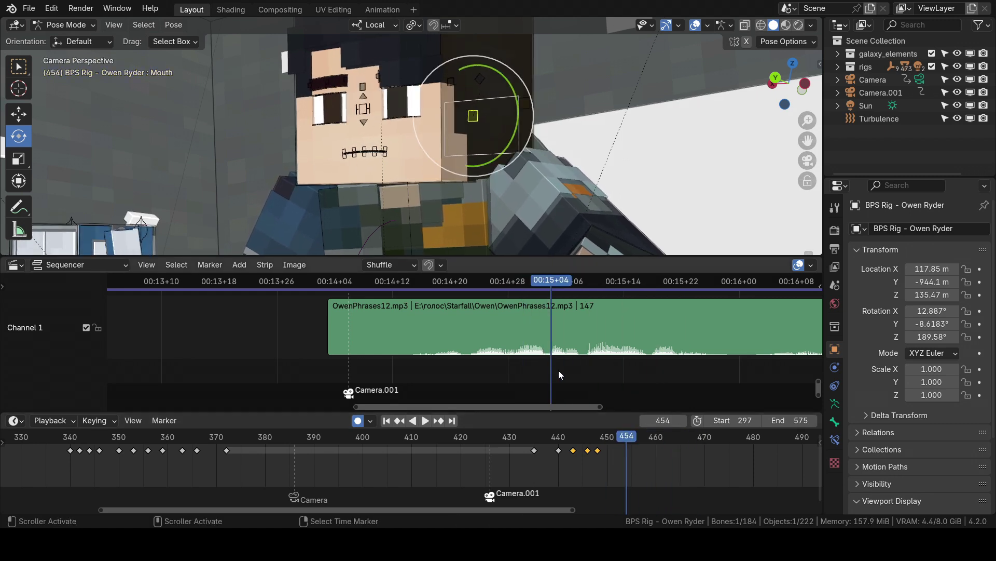
{"action": "left_click_drag", "start_coordinate": [622, 436], "coordinate": [608, 443]}
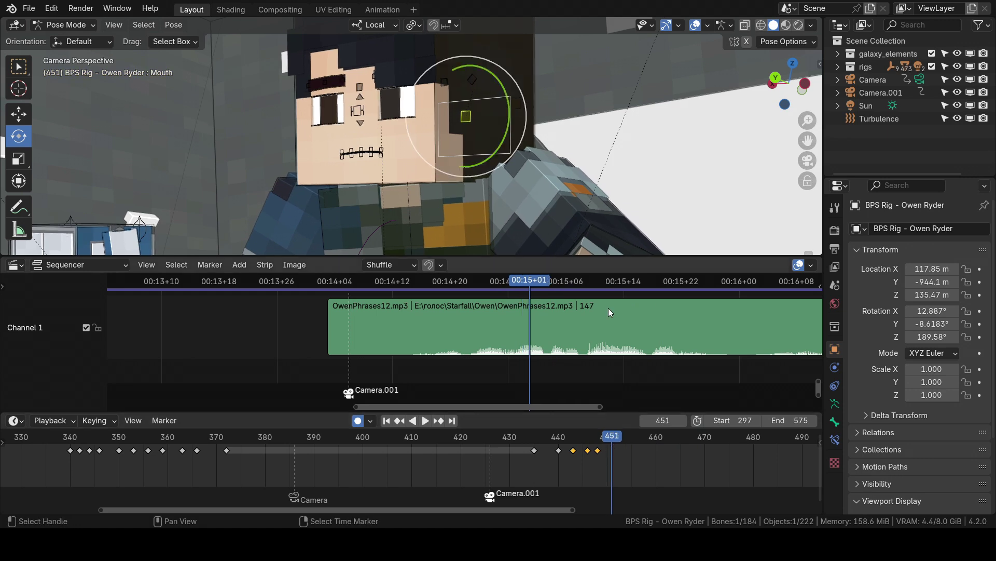
{"action": "key", "text": "g"}
{"action": "left_click", "coordinate": [577, 314]}
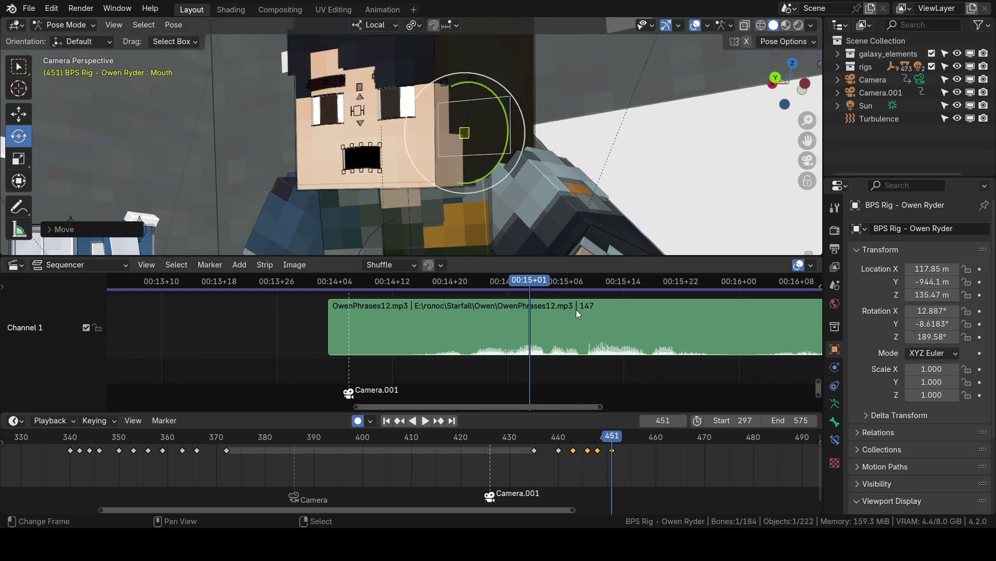
{"action": "left_click_drag", "start_coordinate": [618, 440], "coordinate": [622, 440]}
{"action": "key", "text": "g"}
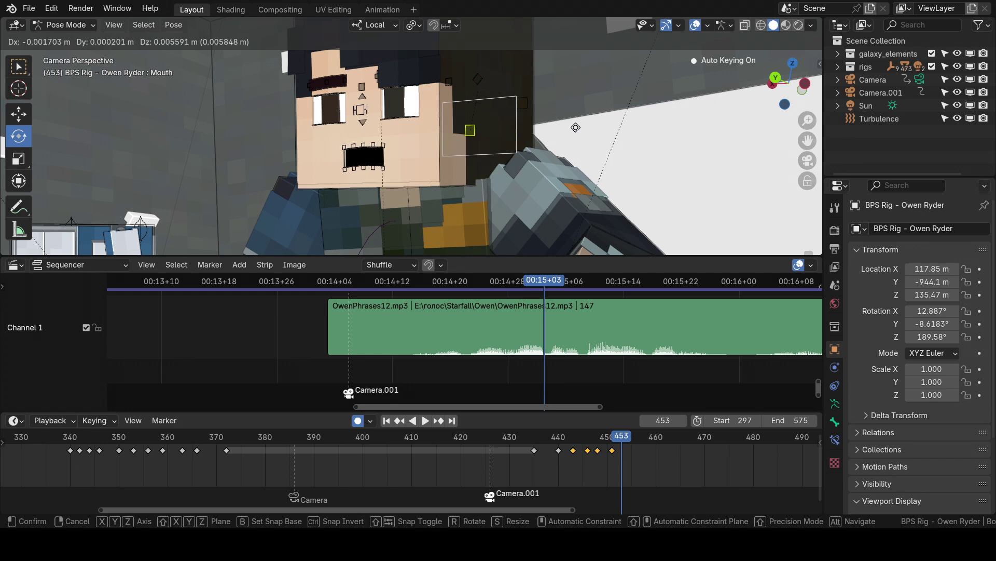
{"action": "left_click", "coordinate": [649, 242]}
Open the mouth in a slightly narrowed shape at frame 456 and close it at frame 458.
{"action": "left_click_drag", "start_coordinate": [625, 437], "coordinate": [637, 437]}
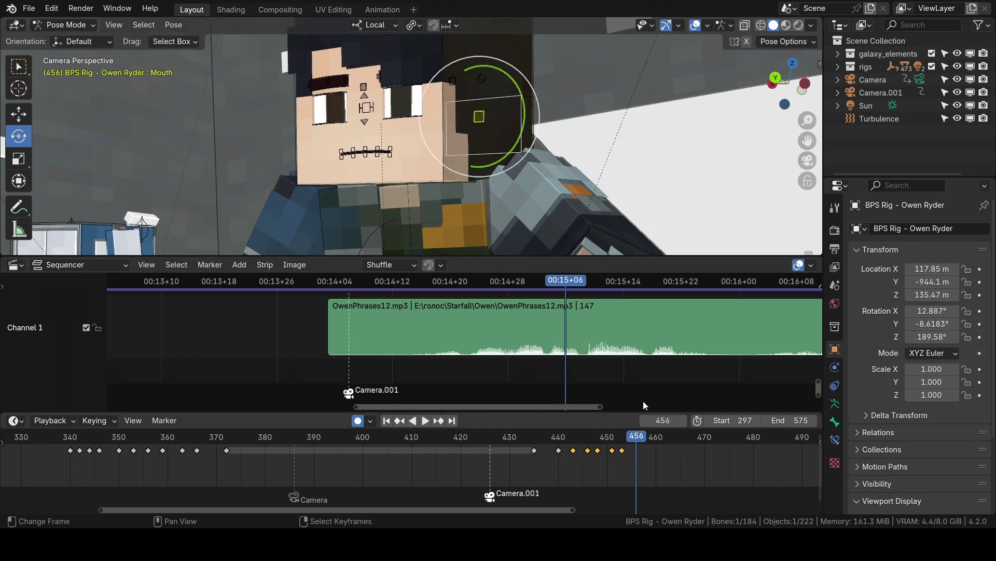
{"action": "key", "text": "g"}
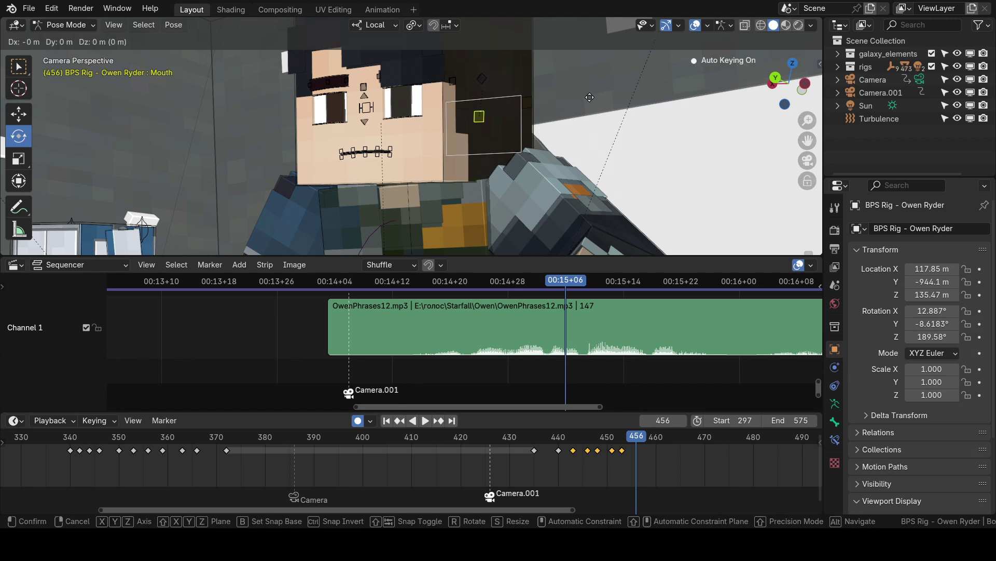
{"action": "left_click", "coordinate": [574, 218]}
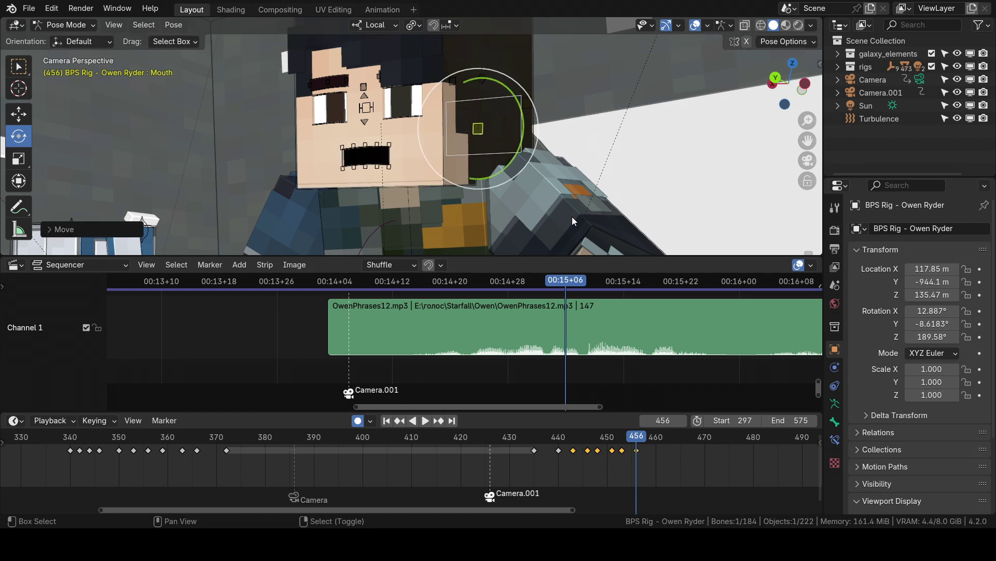
{"action": "key", "text": "g"}
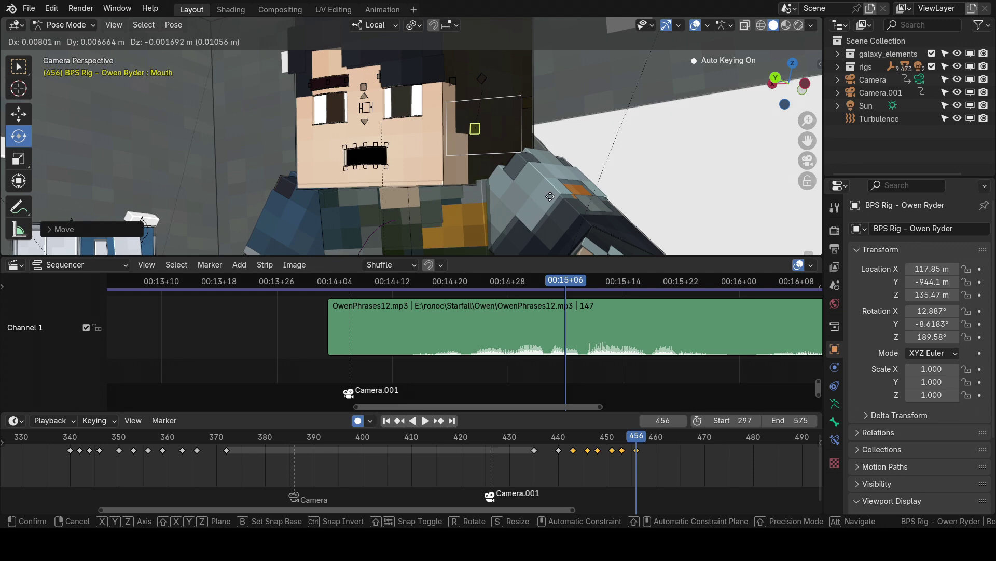
{"action": "left_click", "coordinate": [547, 209]}
{"action": "key", "text": "Right"}
{"action": "key", "text": "Right"}
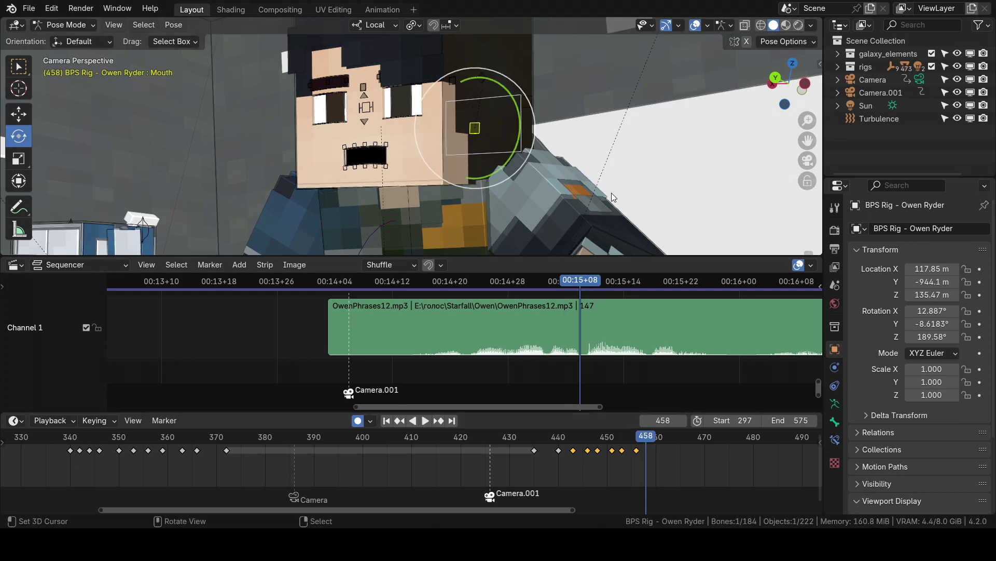
{"action": "key", "text": "g"}
{"action": "left_click", "coordinate": [640, 82]}
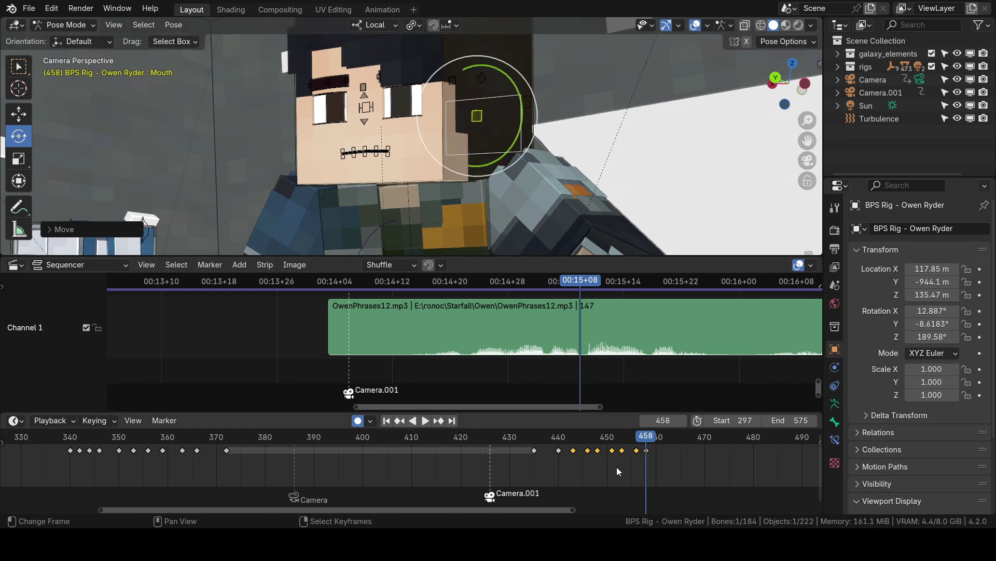
Replay the audio around frame 458 and shift the closed-mouth keyframe from there to frame 459.
{"action": "key", "text": "space"}
{"action": "key", "text": "space"}
{"action": "right_click", "coordinate": [588, 357], "text": "shift"}
{"action": "key", "text": "space"}
{"action": "key", "text": "space"}
{"action": "right_click", "coordinate": [589, 353], "text": "shift"}
{"action": "mouse_move", "coordinate": [590, 356]}
{"action": "left_mouse_down"}
{"action": "mouse_move", "coordinate": [653, 361]}
{"action": "mouse_move", "coordinate": [630, 375]}
{"action": "mouse_move", "coordinate": [587, 366]}
{"action": "left_mouse_up"}
{"action": "left_click_drag", "start_coordinate": [648, 451], "coordinate": [653, 453]}
{"action": "scroll", "coordinate": [570, 480], "scroll_direction": "up", "scroll_amount": 5}
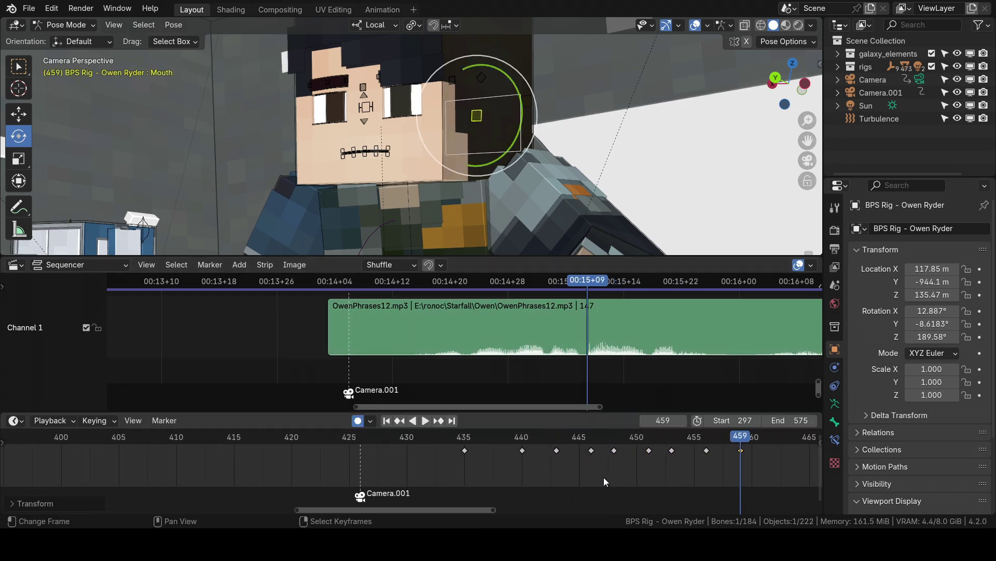
Key the Mouth bone open at frame 461 and closed at frame 462.
{"action": "left_click_drag", "start_coordinate": [542, 445], "coordinate": [568, 314]}
{"action": "key", "text": "g"}
{"action": "left_click", "coordinate": [569, 206]}
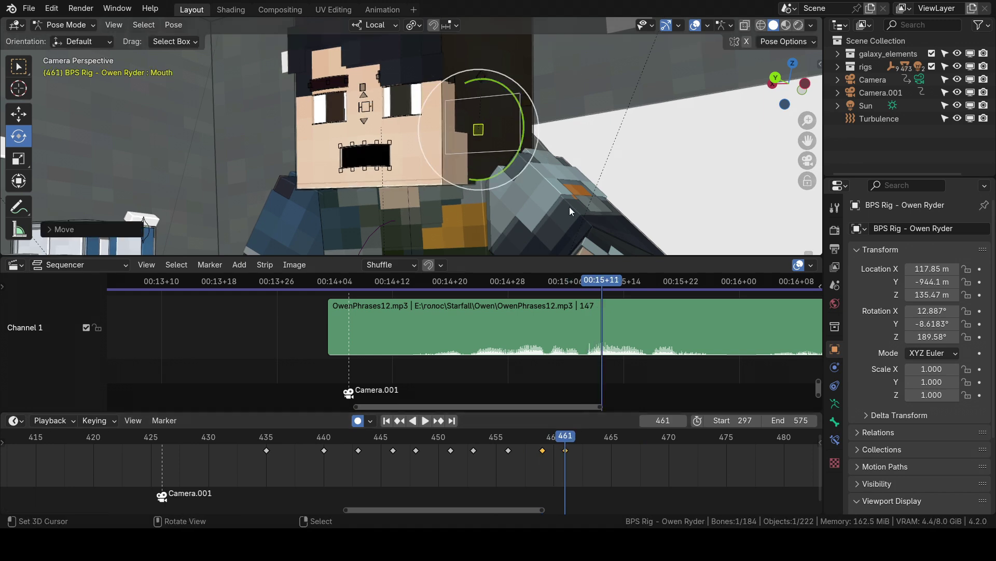
{"action": "left_click_drag", "start_coordinate": [564, 440], "coordinate": [576, 439]}
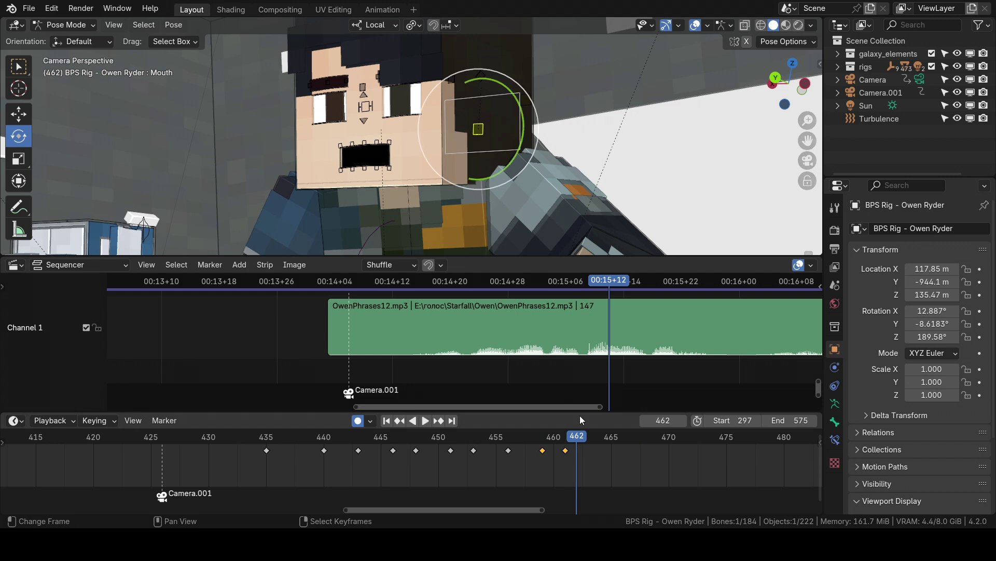
{"action": "key", "text": "g"}
{"action": "left_click", "coordinate": [554, 51]}
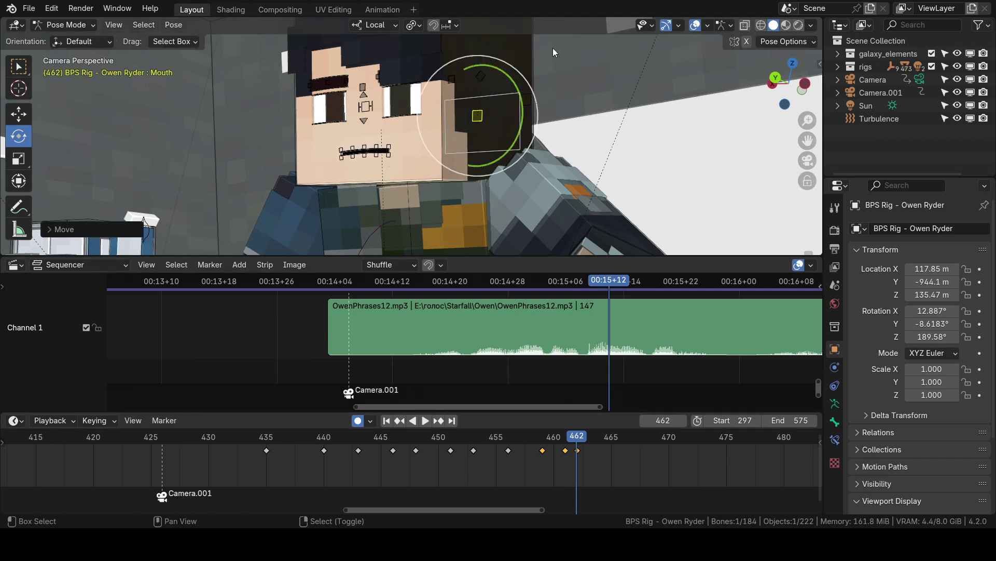
Open the mouth at frame 464 and partly close it at frame 469 with the Mouth bone.
{"action": "left_click_drag", "start_coordinate": [583, 436], "coordinate": [600, 437]}
{"action": "key", "text": "g"}
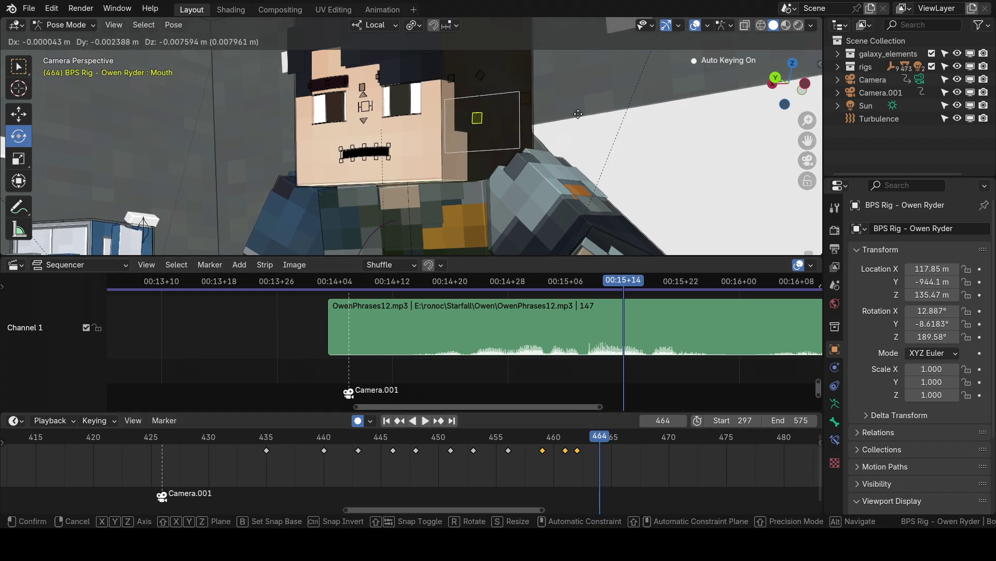
{"action": "left_click", "coordinate": [598, 208]}
{"action": "left_click_drag", "start_coordinate": [599, 457], "coordinate": [655, 451]}
{"action": "key", "text": "g"}
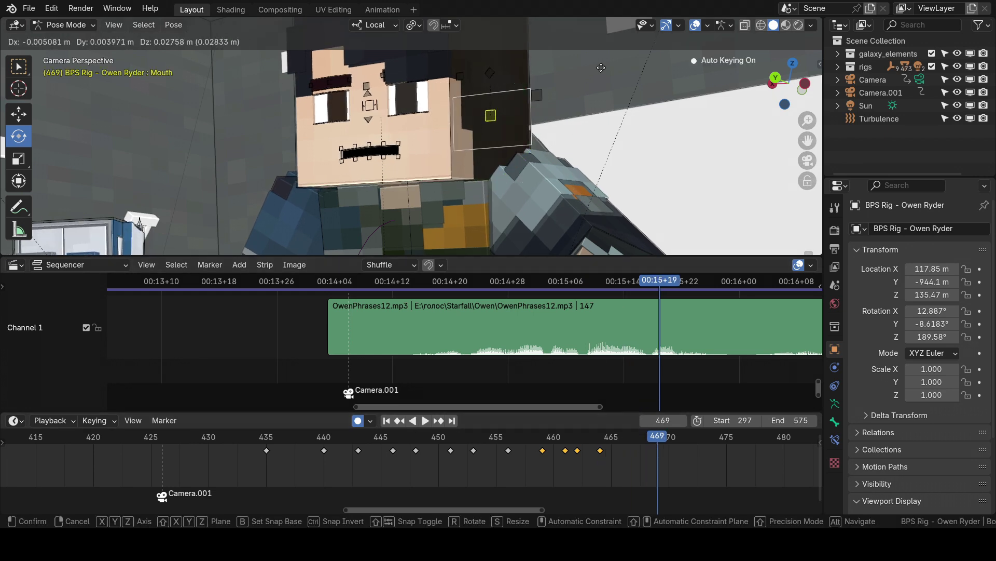
{"action": "left_click", "coordinate": [569, 94]}
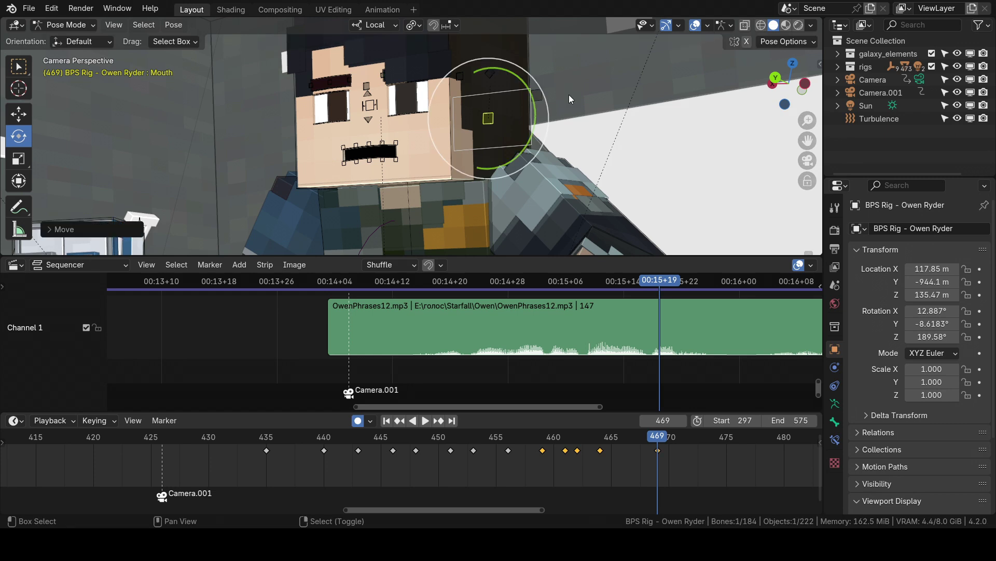
Close the mouth fully at frame 476 with the Mouth bone.
{"action": "left_click_drag", "start_coordinate": [688, 480], "coordinate": [738, 460]}
{"action": "key", "text": "g"}
{"action": "left_click", "coordinate": [572, 81]}
Play back the phrase and retime the mouth keyframes from frame 462 to 463 and from 464 to 466.
{"action": "left_click_drag", "start_coordinate": [600, 457], "coordinate": [463, 452]}
{"action": "key", "text": "space"}
{"action": "left_click", "coordinate": [445, 446]}
{"action": "key", "text": "space"}
{"action": "left_click_drag", "start_coordinate": [573, 458], "coordinate": [618, 460]}
Replay the phrase from several earlier frames to review the retimed mouth movement against the audio.
{"action": "key", "text": "space"}
{"action": "key", "text": "space"}
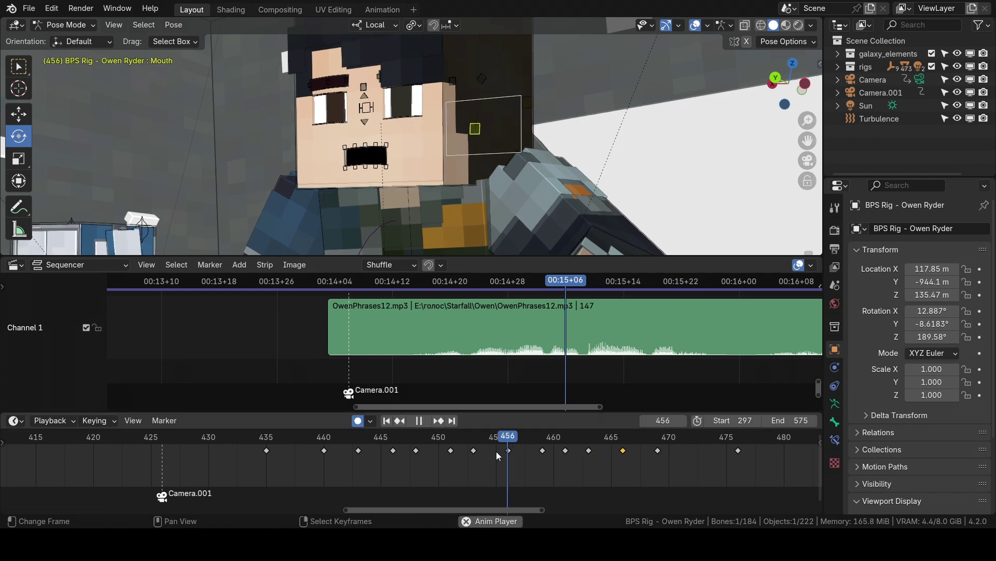
{"action": "left_click", "coordinate": [433, 457]}
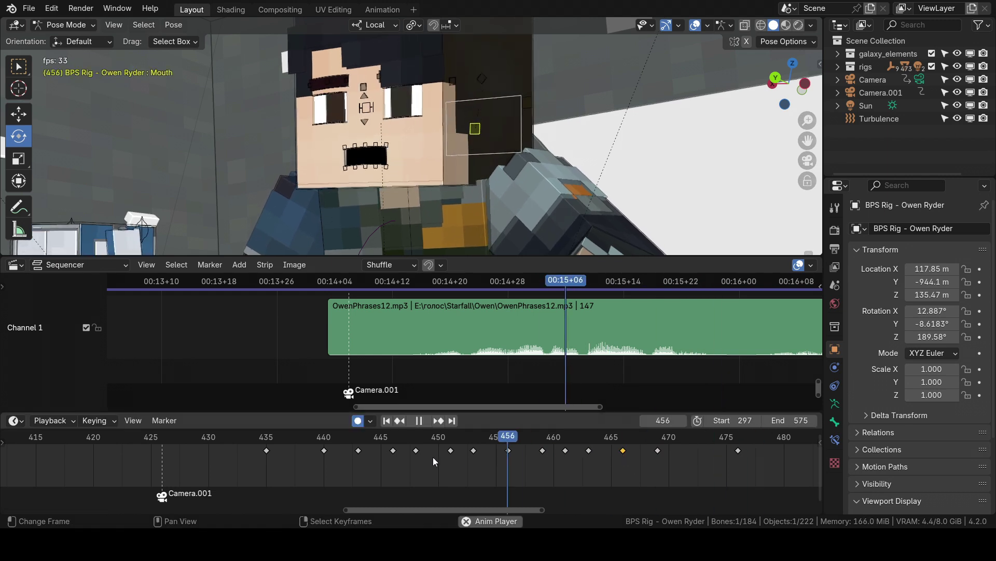
{"action": "left_click", "coordinate": [334, 457]}
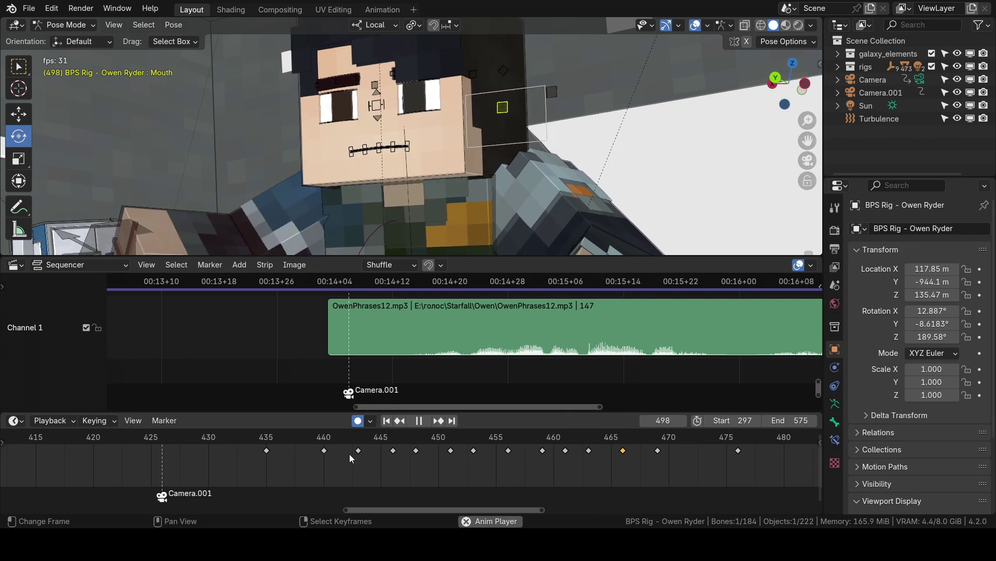
{"action": "left_click", "coordinate": [154, 452]}
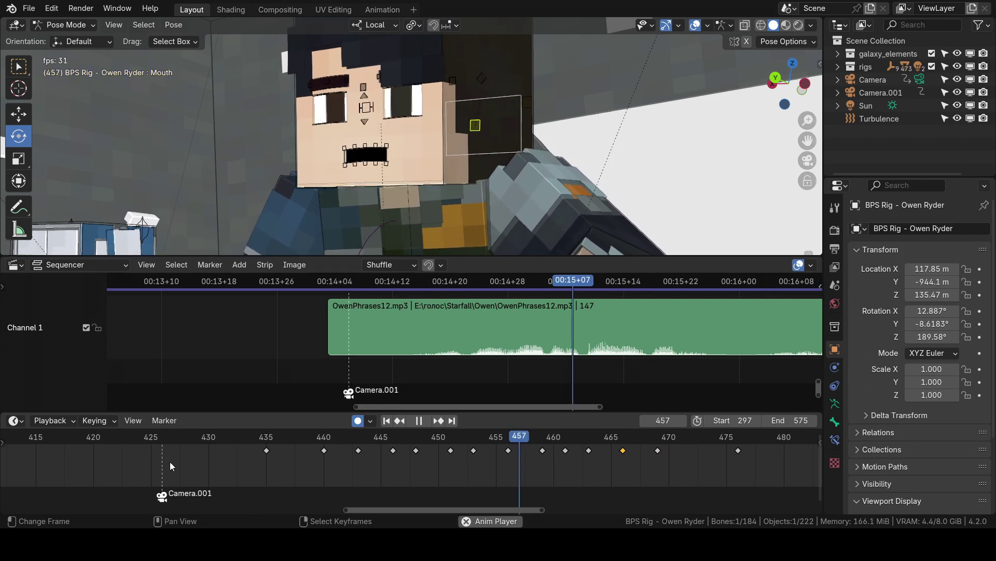
{"action": "key", "text": "space"}
Locate the next syllable after frame 476 and insert a location, rotation and scale keyframe on the closed Mouth bone at frame 483.
{"action": "left_click", "coordinate": [543, 464]}
{"action": "scroll", "coordinate": [574, 461], "scroll_direction": "down", "scroll_amount": 5}
{"action": "middle_click_drag", "start_coordinate": [586, 453], "coordinate": [497, 454]}
{"action": "key", "text": "space"}
{"action": "key", "text": "space"}
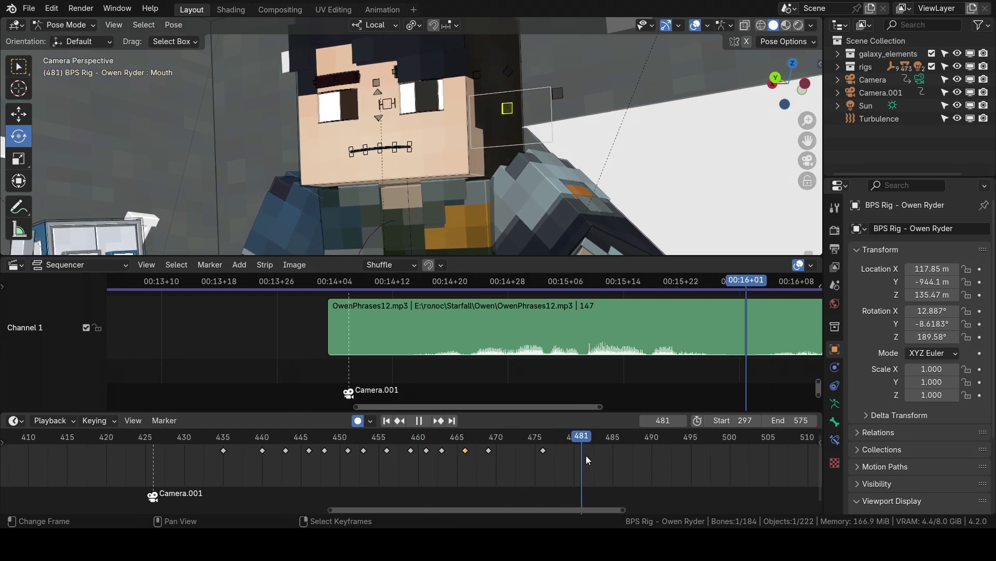
{"action": "middle_click_drag", "start_coordinate": [692, 409], "coordinate": [566, 389]}
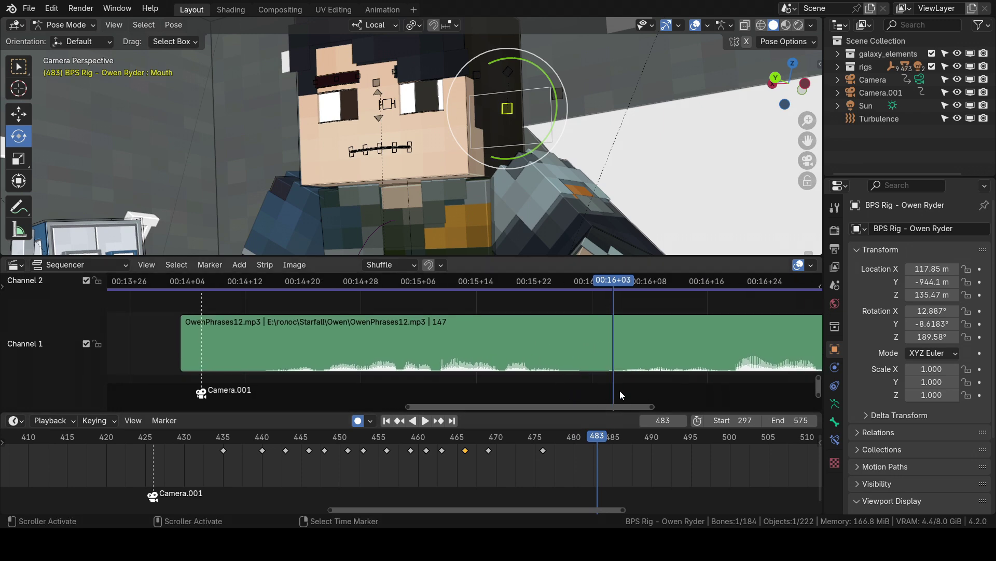
{"action": "key", "text": "i"}
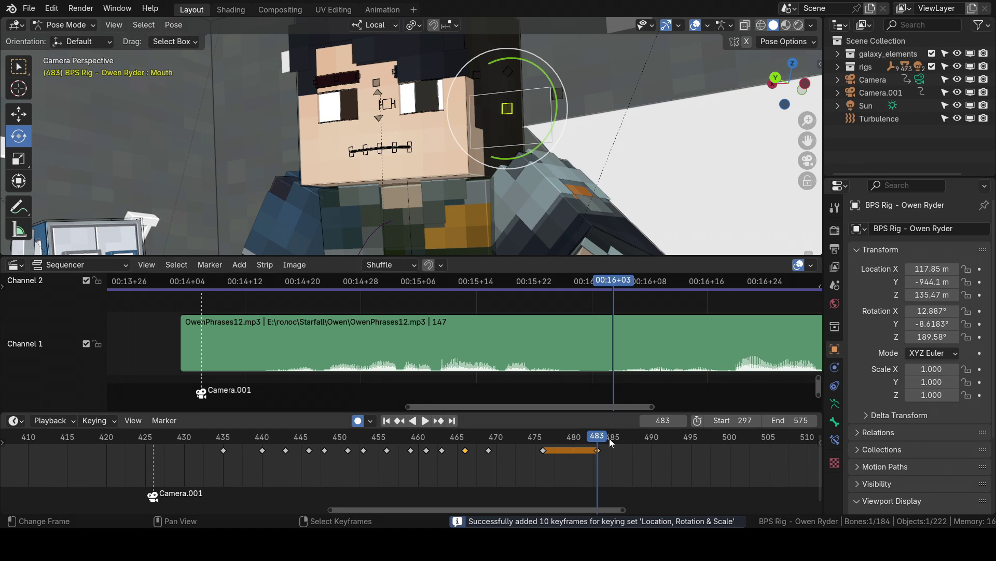
Play back the phrase onward from frame 483 to locate the next syllable in the audio.
{"action": "key", "text": "space"}
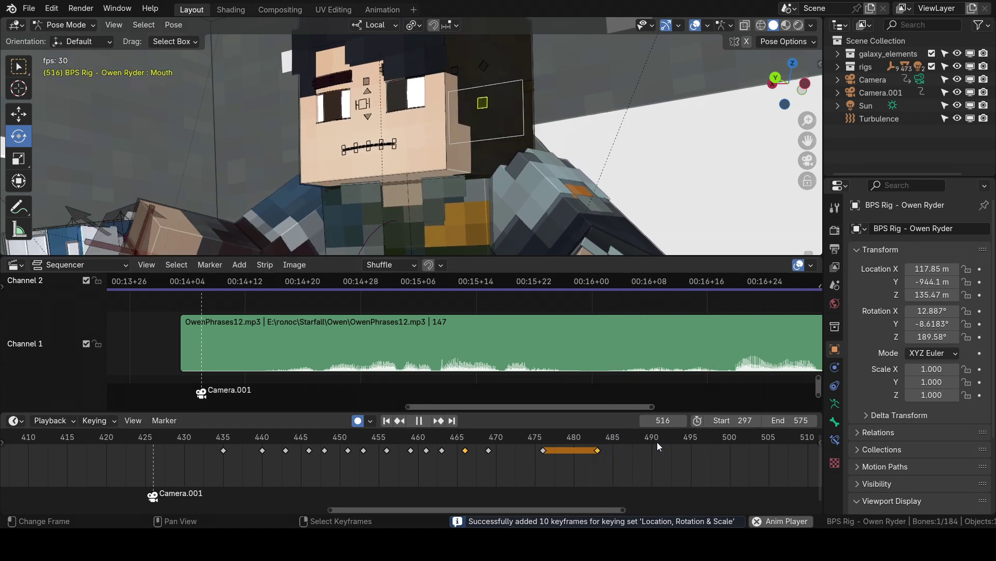
{"action": "key", "text": "space"}
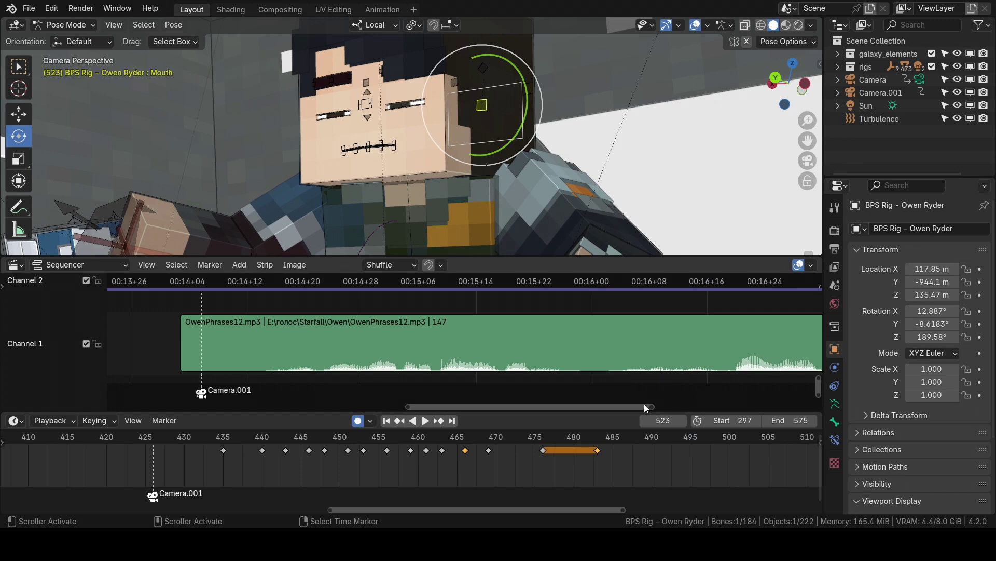
{"action": "middle_click_drag", "start_coordinate": [620, 453], "coordinate": [534, 469]}
{"action": "scroll", "coordinate": [571, 463], "scroll_direction": "up", "scroll_amount": 2}
{"action": "left_click", "coordinate": [568, 450]}
{"action": "key", "text": "space"}
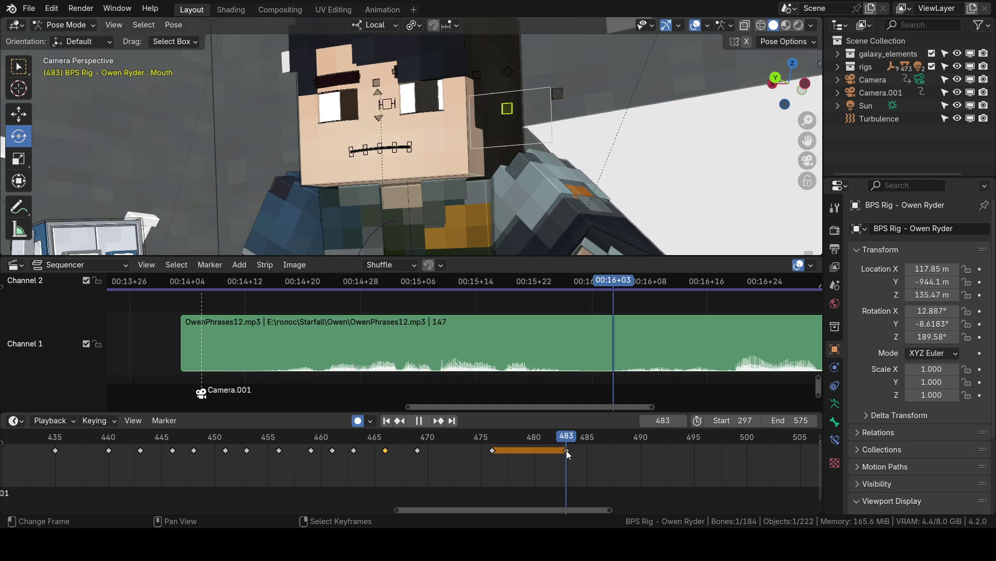
{"action": "key", "text": "space"}
{"action": "key", "text": "space"}
{"action": "key", "text": "space"}
Open the mouth at frame 487 by lowering the Mouth bone about 0.035 m.
{"action": "mouse_move", "coordinate": [602, 456]}
{"action": "left_mouse_down"}
{"action": "mouse_move", "coordinate": [618, 457]}
{"action": "mouse_move", "coordinate": [596, 457]}
{"action": "mouse_move", "coordinate": [606, 461]}
{"action": "left_mouse_up"}
{"action": "key", "text": "space"}
{"action": "key", "text": "g"}
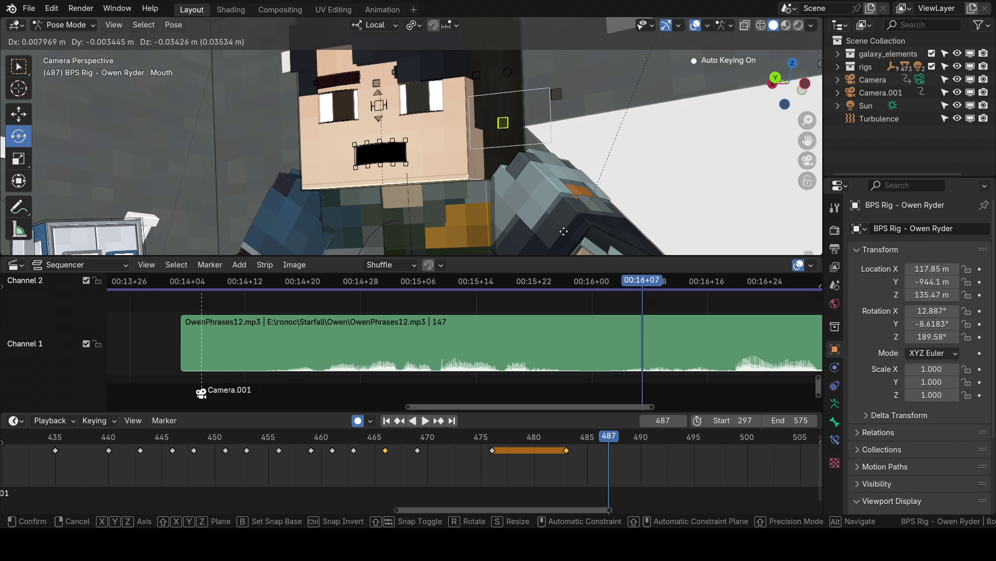
{"action": "left_click", "coordinate": [568, 251]}
Close the mouth at frame 491 and open it again at frame 494 with the Mouth bone.
{"action": "left_click_drag", "start_coordinate": [614, 460], "coordinate": [653, 454]}
{"action": "key", "text": "g"}
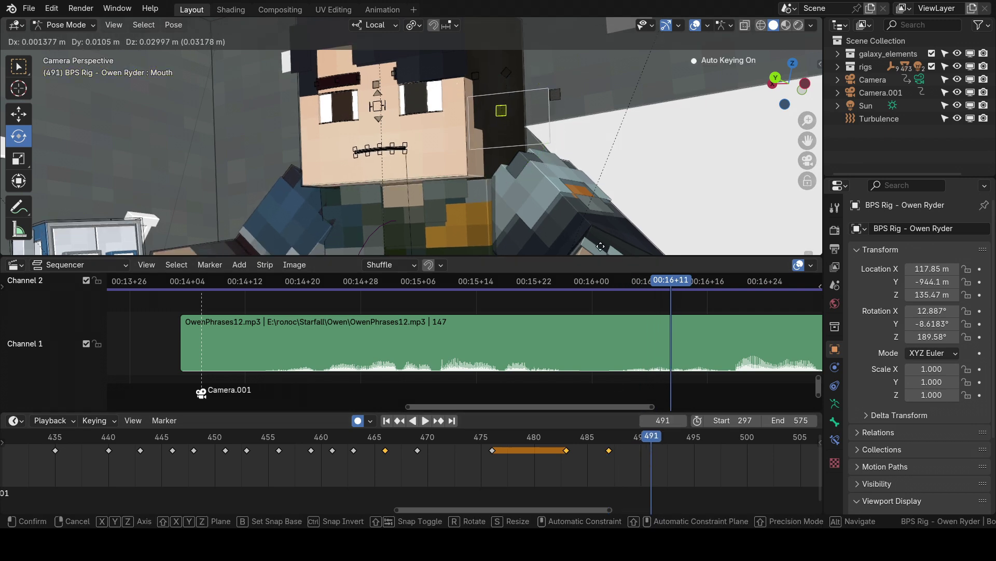
{"action": "left_click", "coordinate": [601, 242]}
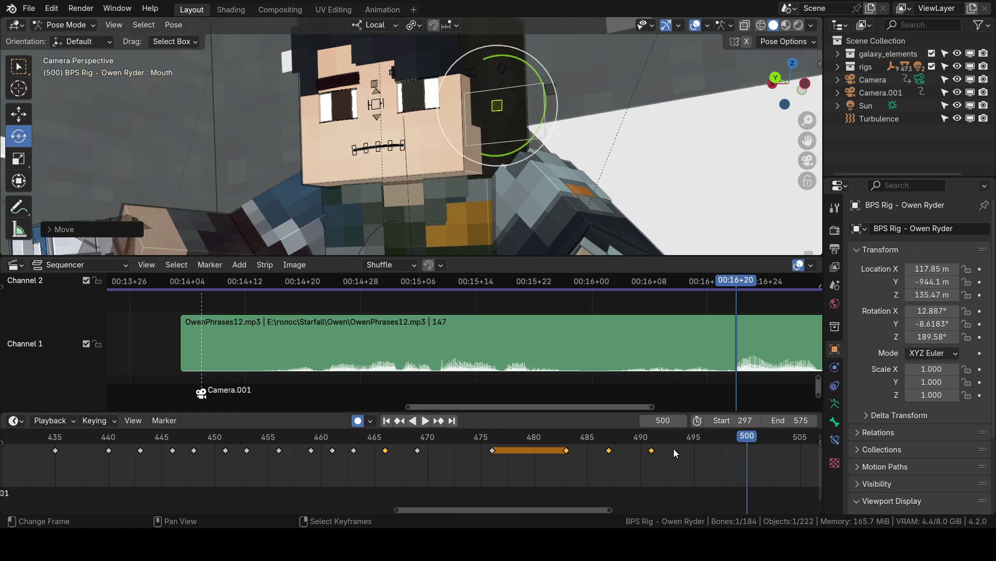
{"action": "left_click_drag", "start_coordinate": [653, 451], "coordinate": [687, 463]}
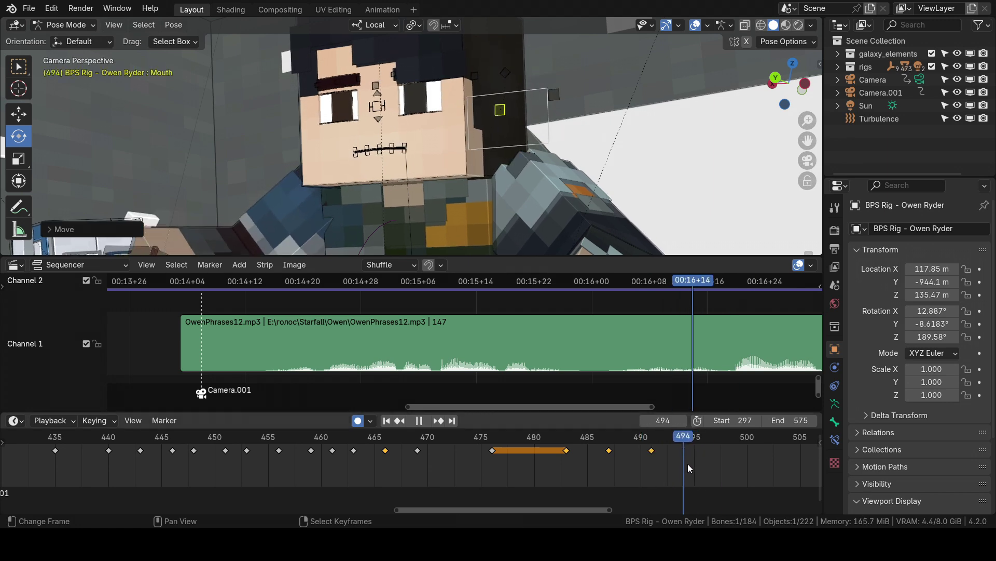
{"action": "key", "text": "g"}
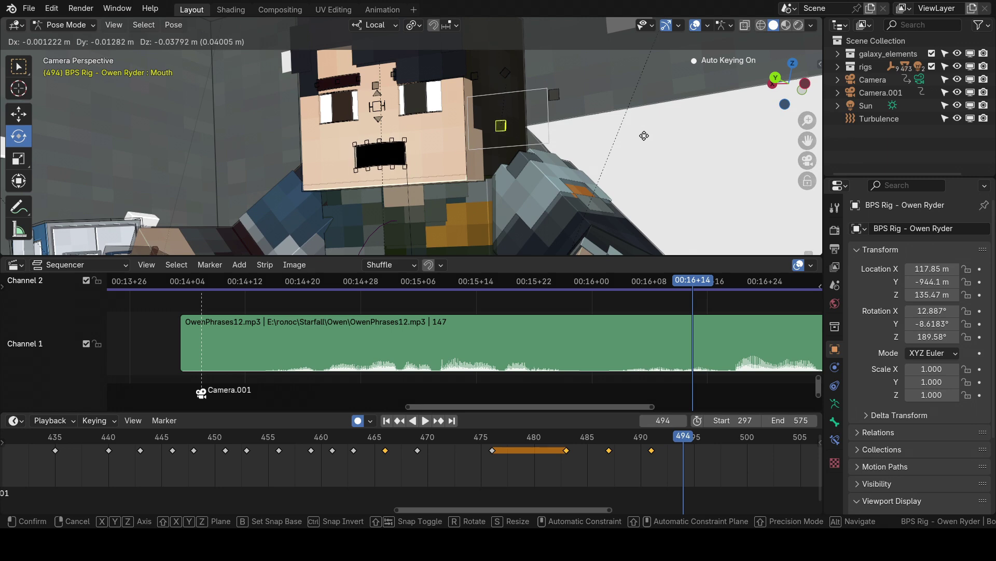
{"action": "left_click", "coordinate": [645, 134]}
Continue playback to frame 496 and close the mouth there with the Mouth bone.
{"action": "key", "text": "space"}
{"action": "key", "text": "space"}
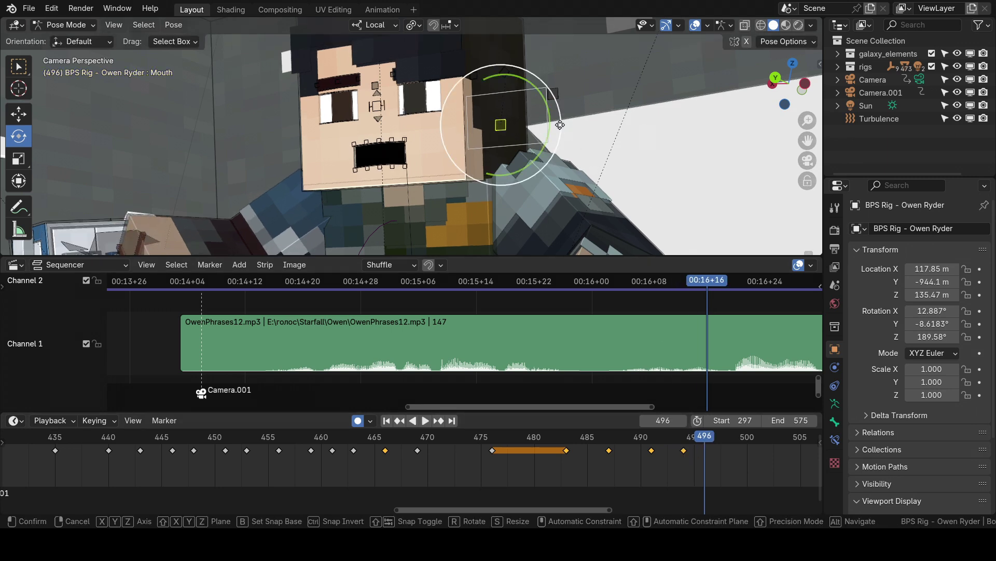
{"action": "key", "text": "g"}
{"action": "left_click", "coordinate": [565, 217]}
Retime the mouth keyframes from frame 496 to 498 and from 494 to 495.
{"action": "mouse_move", "coordinate": [698, 462]}
{"action": "left_mouse_down"}
{"action": "mouse_move", "coordinate": [670, 457]}
{"action": "mouse_move", "coordinate": [810, 460]}
{"action": "mouse_move", "coordinate": [665, 457]}
{"action": "mouse_move", "coordinate": [700, 469]}
{"action": "left_mouse_up"}
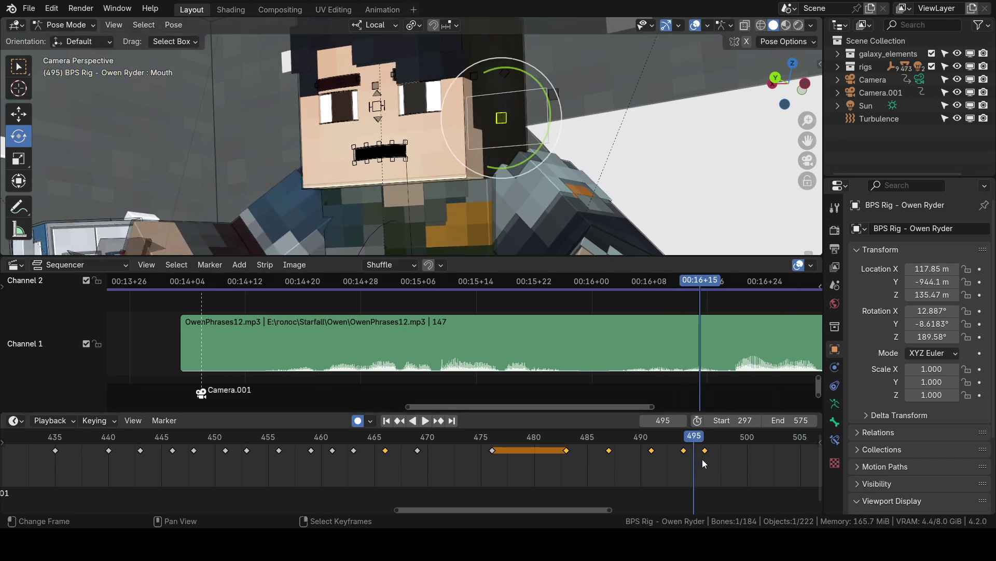
{"action": "left_click", "coordinate": [706, 457]}
{"action": "key", "text": "g"}
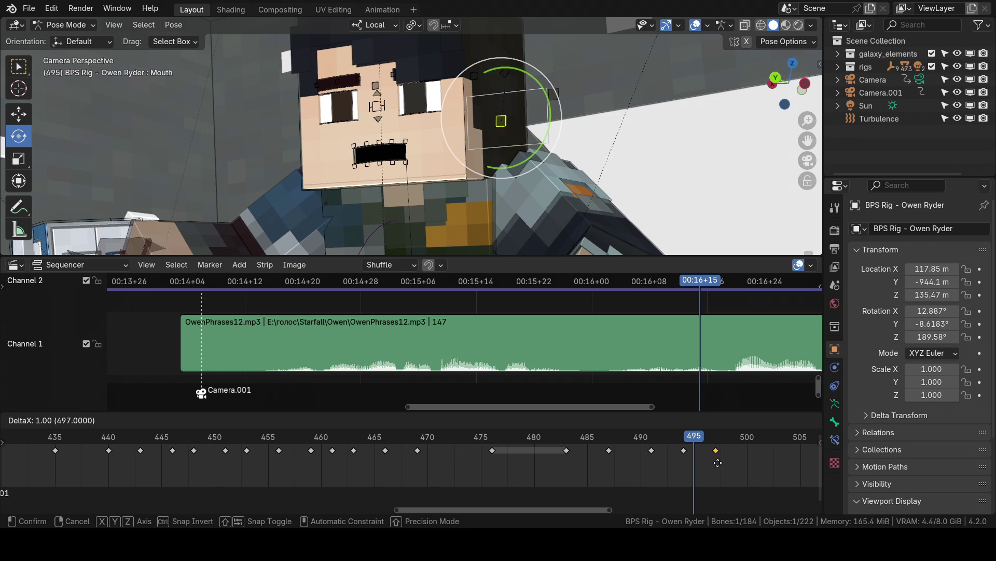
{"action": "left_click", "coordinate": [731, 464]}
{"action": "left_click", "coordinate": [689, 450]}
{"action": "right_click_drag", "start_coordinate": [684, 452], "coordinate": [697, 455]}
Adjust the open mouth shape at frame 495 with the Mouth bone and replay the syllable.
{"action": "left_click", "coordinate": [692, 437]}
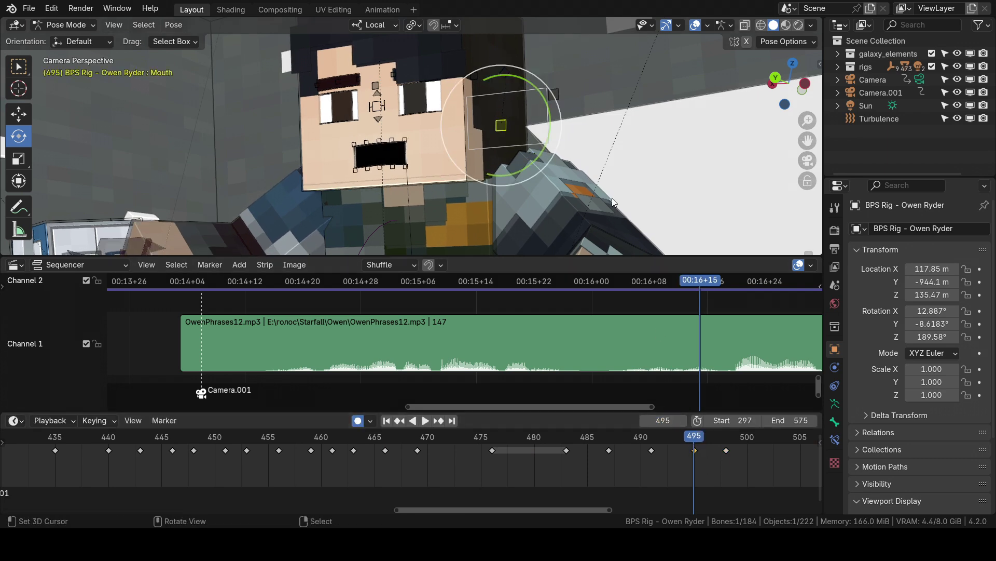
{"action": "key", "text": "g"}
{"action": "left_click", "coordinate": [639, 213]}
{"action": "left_click_drag", "start_coordinate": [632, 449], "coordinate": [596, 453]}
{"action": "key", "text": "space"}
{"action": "key", "text": "space"}
{"action": "left_click", "coordinate": [584, 459]}
{"action": "key", "text": "space"}
{"action": "key", "text": "space"}
{"action": "left_click_drag", "start_coordinate": [682, 453], "coordinate": [671, 451]}
{"action": "key", "text": "g"}
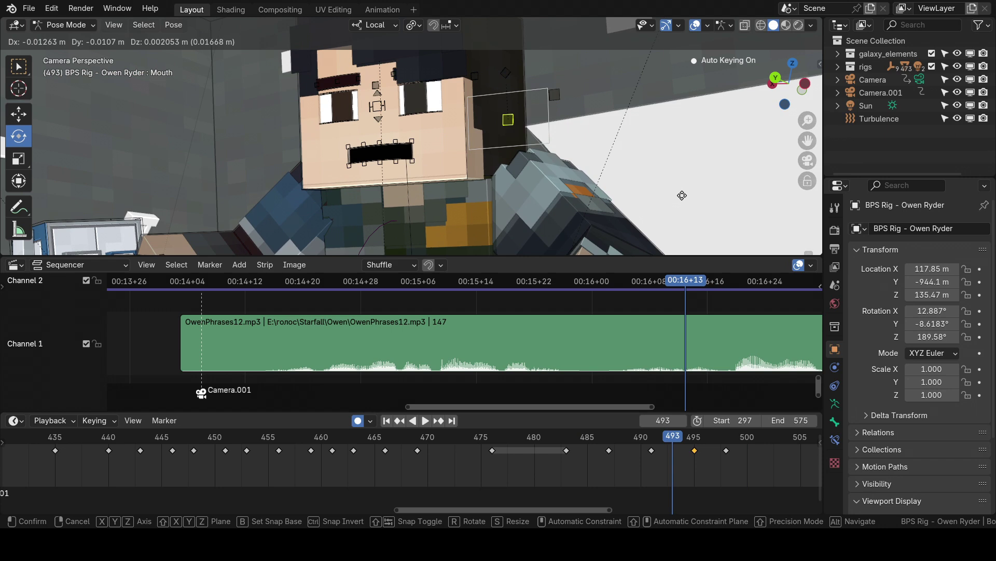
{"action": "left_click", "coordinate": [682, 197]}
Replay the mouth movement repeatedly from around frame 483 to check its timing against the audio.
{"action": "left_click", "coordinate": [586, 459]}
{"action": "key", "text": "space"}
{"action": "key", "text": "space"}
{"action": "left_click_drag", "start_coordinate": [664, 468], "coordinate": [673, 457]}
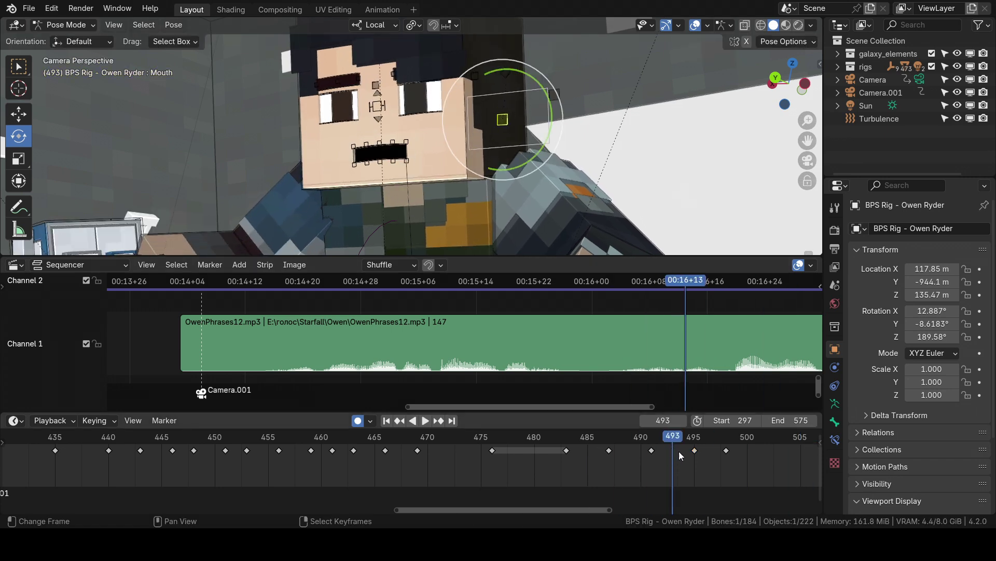
{"action": "left_click", "coordinate": [565, 460]}
{"action": "key", "text": "space"}
{"action": "key", "text": "space"}
{"action": "left_click", "coordinate": [565, 460]}
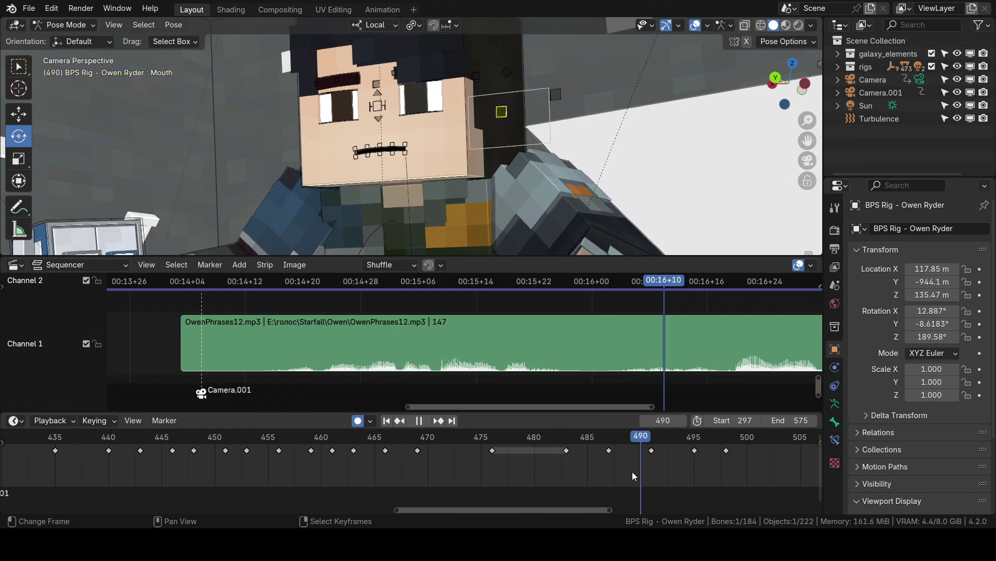
{"action": "key", "text": "space"}
{"action": "key", "text": "space"}
Locate the next syllable after frame 498 and open the mouth at frame 502 with the Mouth bone.
{"action": "middle_click_drag", "start_coordinate": [730, 480], "coordinate": [646, 486]}
{"action": "left_click_drag", "start_coordinate": [618, 455], "coordinate": [643, 456]}
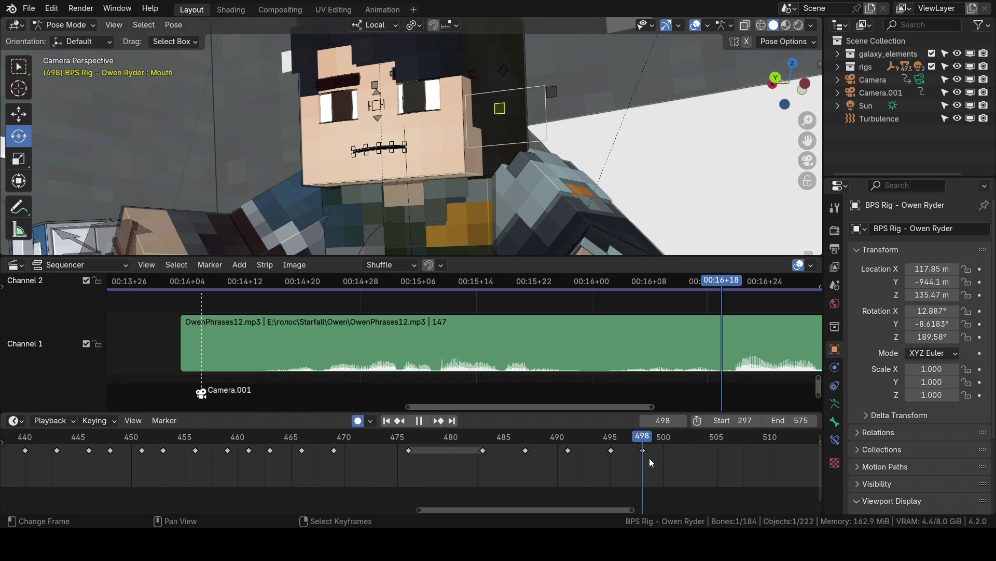
{"action": "key", "text": "space"}
{"action": "key", "text": "g"}
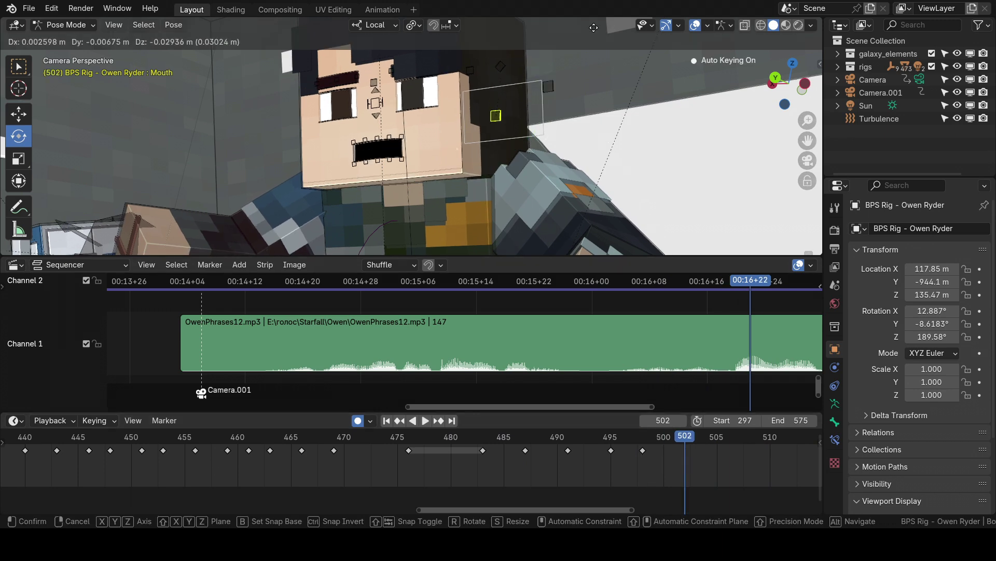
{"action": "left_click", "coordinate": [657, 125]}
Close the mouth at frame 506 and narrow it slightly with the Mouth bone.
{"action": "middle_click_drag", "start_coordinate": [691, 470], "coordinate": [525, 479]}
{"action": "key", "text": "space"}
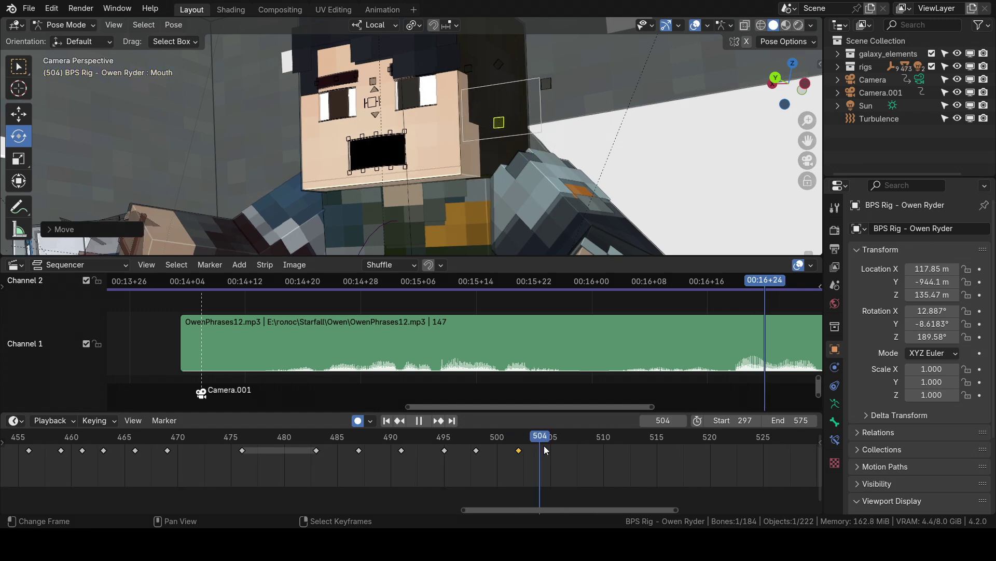
{"action": "key", "text": "space"}
{"action": "key", "text": "g"}
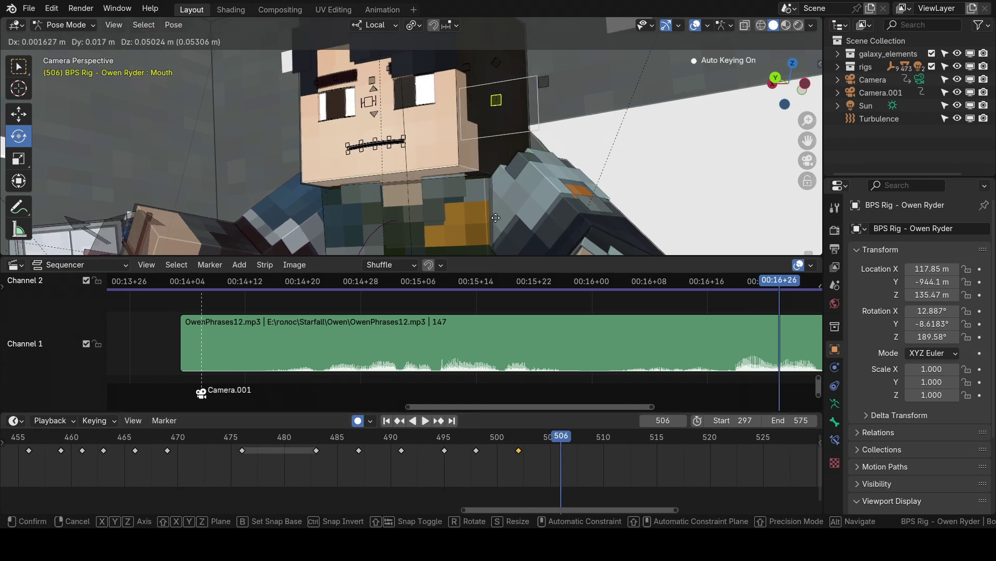
{"action": "left_click", "coordinate": [496, 217]}
{"action": "key", "text": "g"}
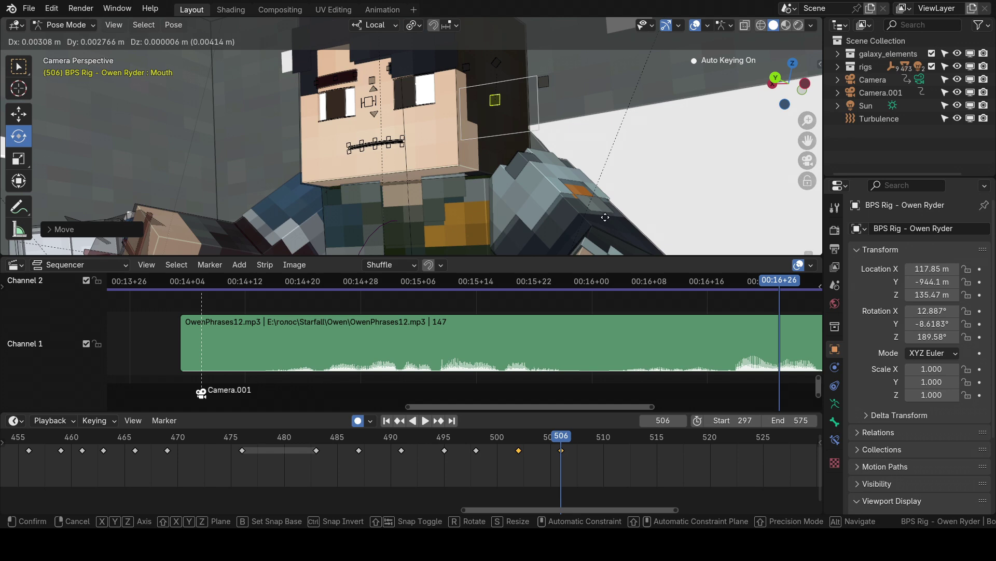
{"action": "left_click", "coordinate": [606, 218]}
Open the mouth again at frame 509 with the Mouth bone.
{"action": "key", "text": "Right"}
{"action": "key", "text": "Right"}
{"action": "key", "text": "Right"}
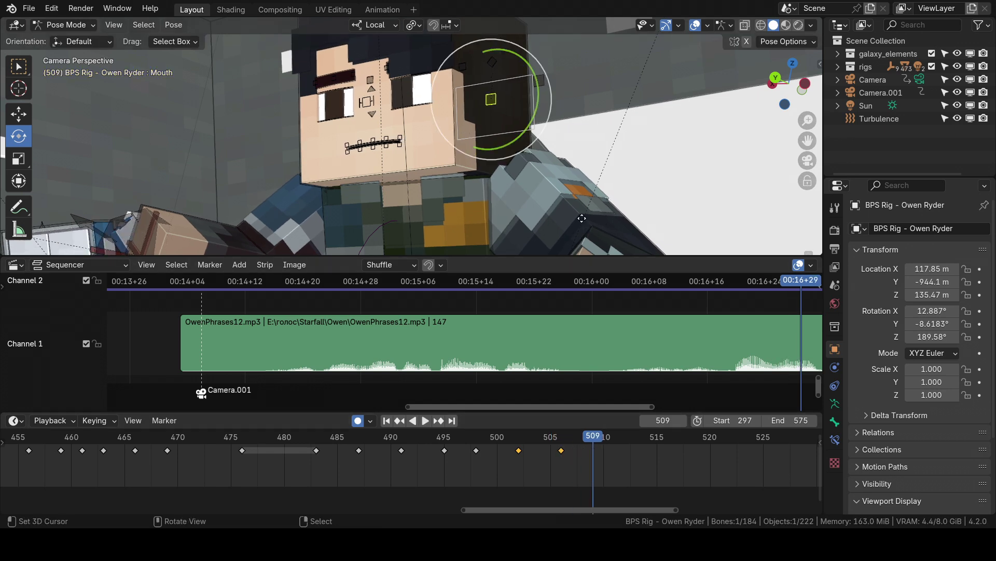
{"action": "key", "text": "g"}
{"action": "left_click", "coordinate": [627, 156]}
Close the mouth at frame 512 by raising the Mouth bone about 0.044 m.
{"action": "middle_click_drag", "start_coordinate": [602, 462], "coordinate": [531, 447]}
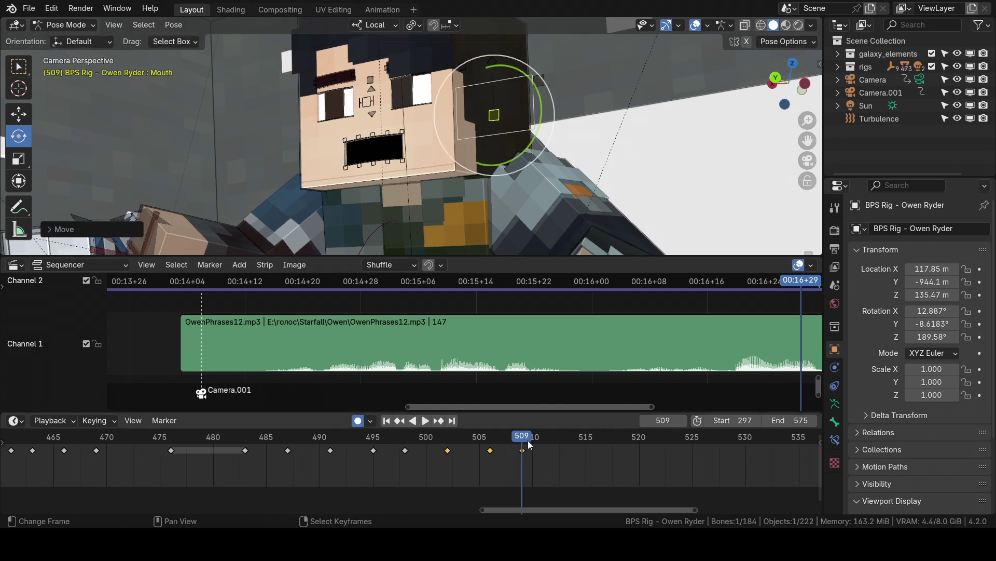
{"action": "key", "text": "Right"}
{"action": "key", "text": "Right"}
{"action": "key", "text": "Right"}
{"action": "key", "text": "g"}
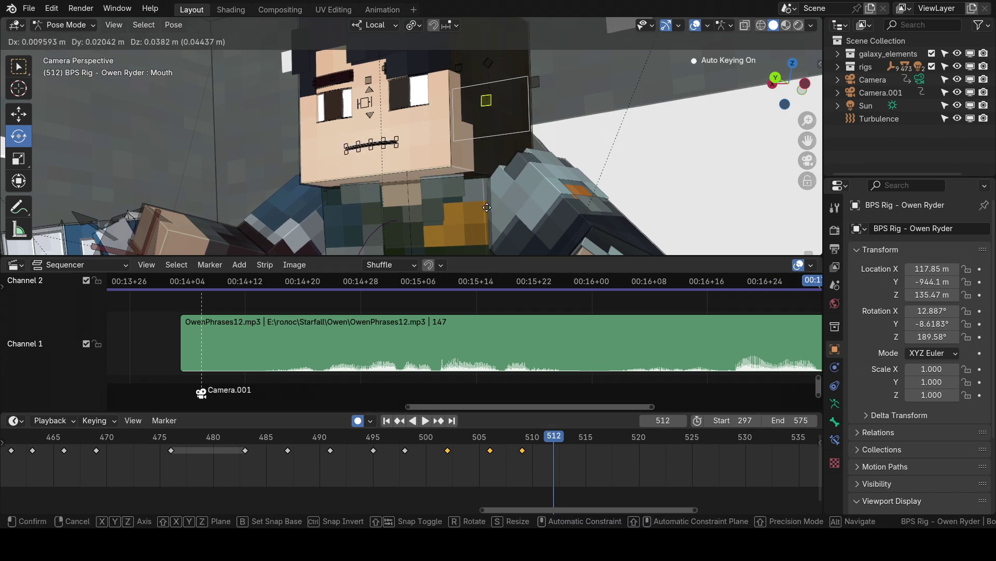
{"action": "left_click", "coordinate": [486, 207]}
Replay the phrase from frame 483 to review the new mouth movement against the audio.
{"action": "left_click", "coordinate": [611, 367]}
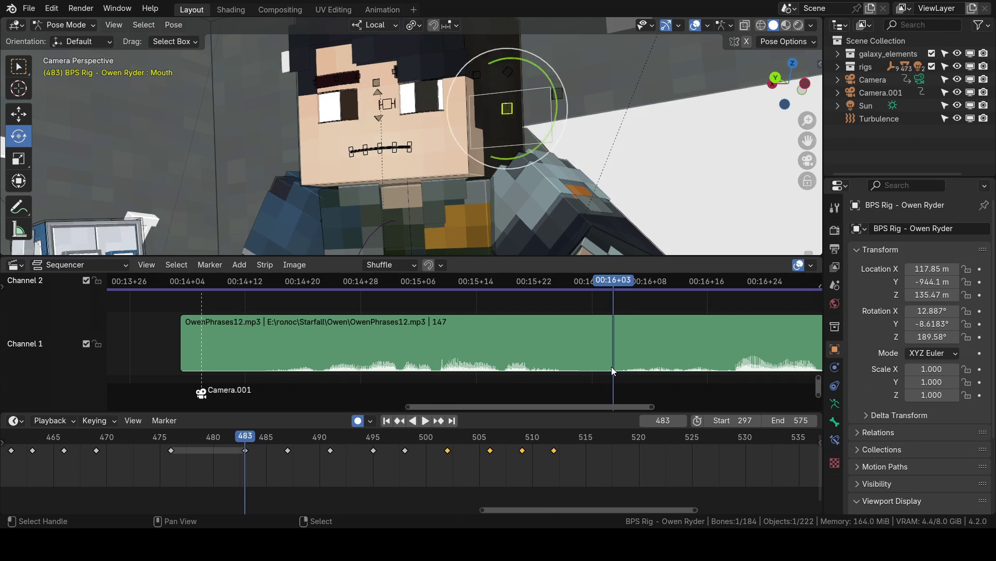
{"action": "key", "text": "space"}
{"action": "key", "text": "space"}
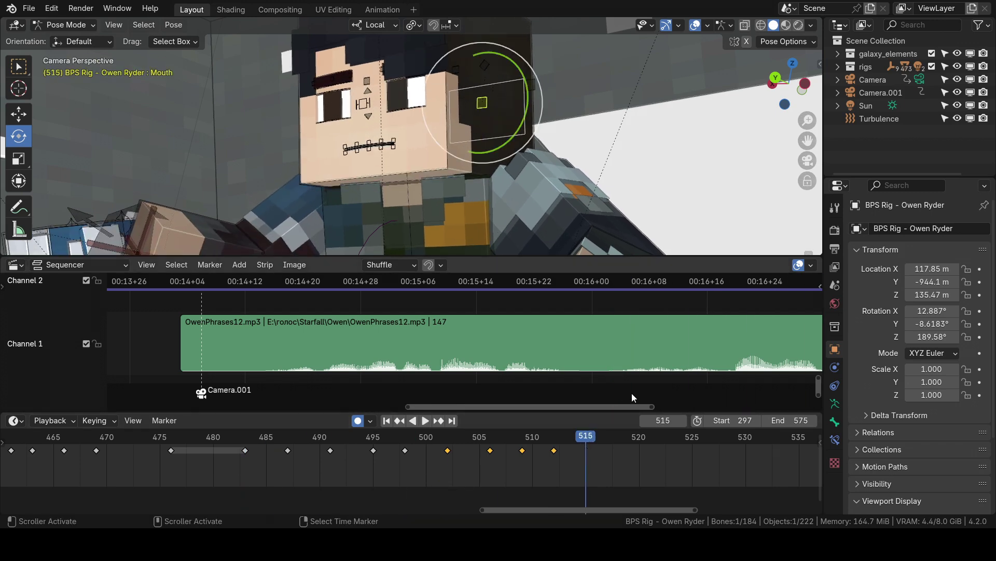
{"action": "left_click", "coordinate": [622, 372]}
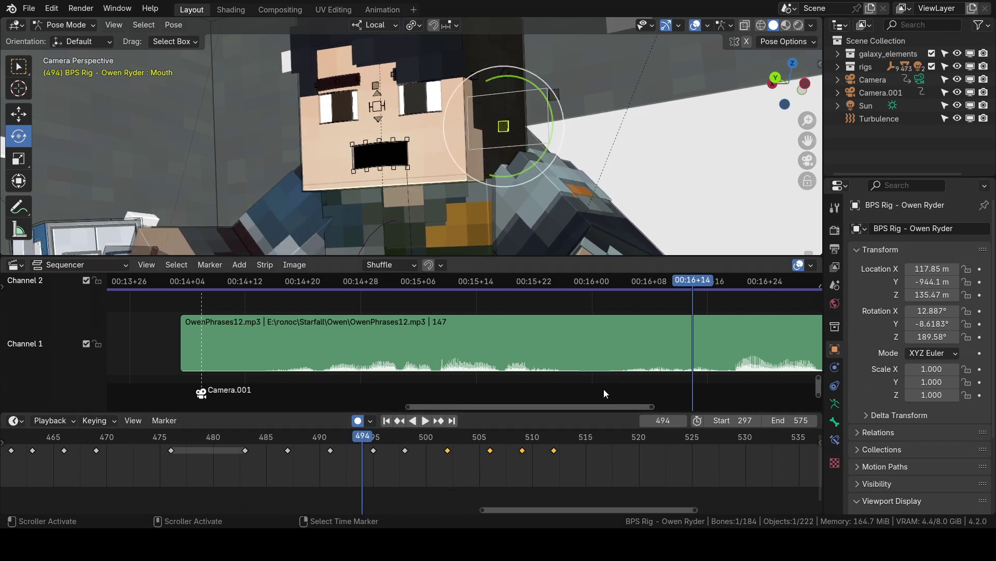
{"action": "middle_click_drag", "start_coordinate": [512, 453], "coordinate": [576, 453]}
{"action": "left_click", "coordinate": [612, 369]}
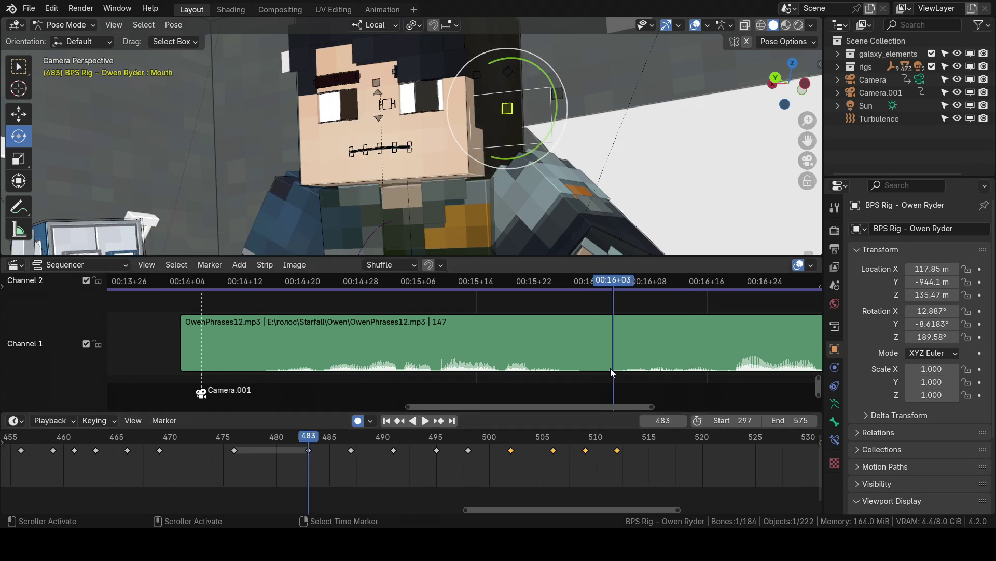
Select the held mouth keyframes at frames 476 and 483, and part the closed mouth slightly at frame 483.
{"action": "scroll", "coordinate": [400, 483], "scroll_direction": "left", "scroll_amount": 4, "text": "ctrl"}
{"action": "right_click", "coordinate": [394, 451]}
{"action": "middle_click_drag", "start_coordinate": [395, 451], "coordinate": [455, 453]}
{"action": "left_click_drag", "start_coordinate": [415, 456], "coordinate": [381, 456]}
{"action": "key", "text": "space"}
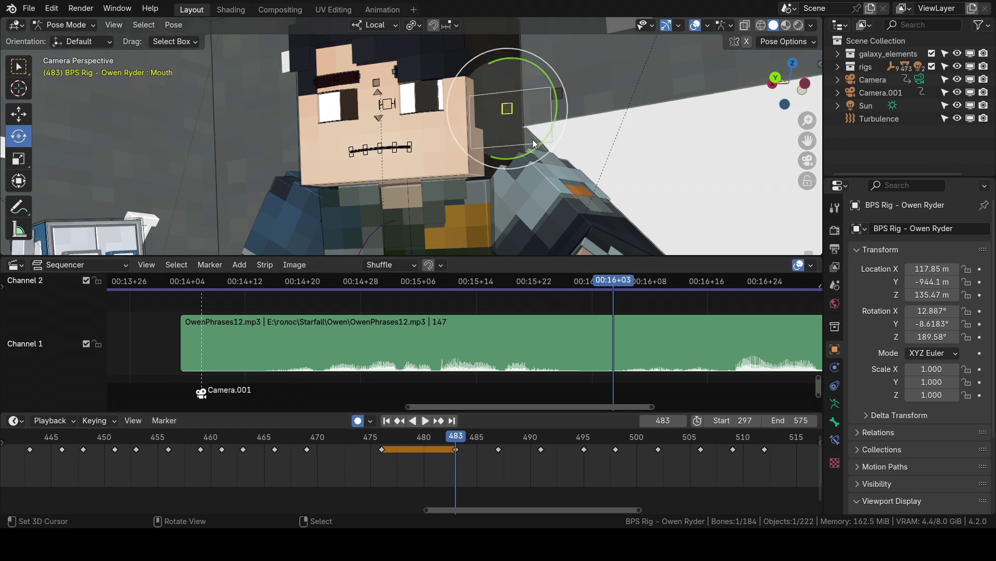
{"action": "key", "text": "g"}
{"action": "left_click", "coordinate": [548, 158]}
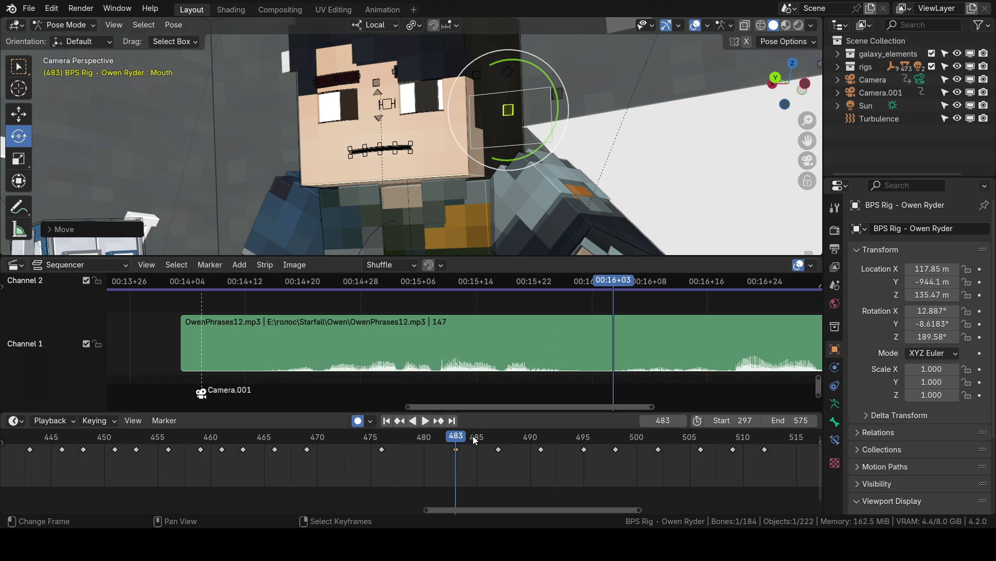
Open the mouth slightly wider at frame 487 with the Mouth bone.
{"action": "left_click_drag", "start_coordinate": [465, 441], "coordinate": [499, 453]}
{"action": "key", "text": "g"}
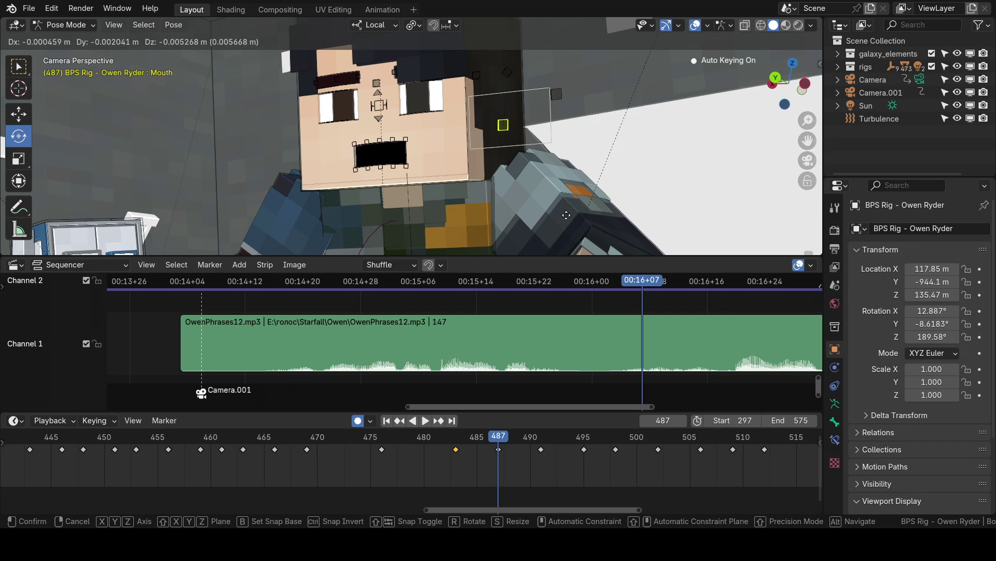
{"action": "left_click", "coordinate": [583, 22]}
Close and narrow the mouth at frame 483 with the Mouth bone, and replay the phrase through frame 513.
{"action": "left_click_drag", "start_coordinate": [492, 441], "coordinate": [453, 484]}
{"action": "key", "text": "space"}
{"action": "key", "text": "g"}
{"action": "right_click", "coordinate": [529, 158]}
{"action": "key", "text": "g"}
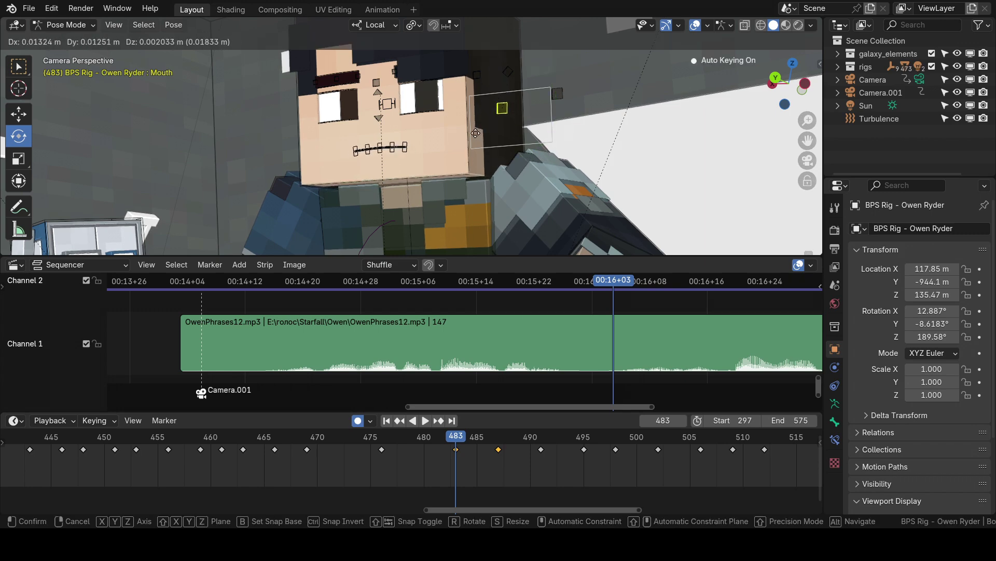
{"action": "left_click", "coordinate": [475, 134]}
{"action": "key", "text": "space"}
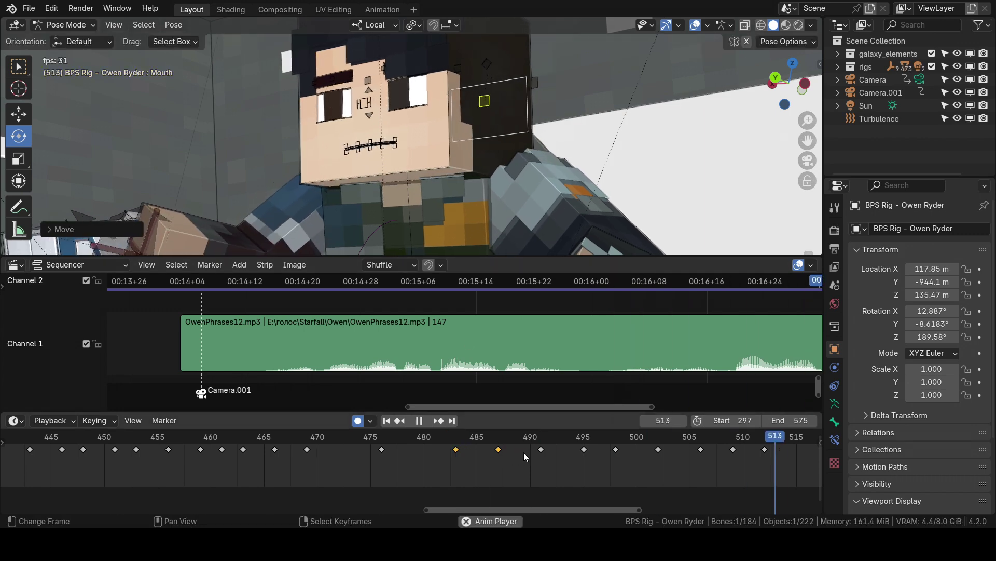
{"action": "key", "text": "space"}
{"action": "left_click", "coordinate": [540, 456]}
{"action": "key", "text": "space"}
{"action": "scroll", "coordinate": [656, 463], "scroll_direction": "down", "scroll_amount": 4}
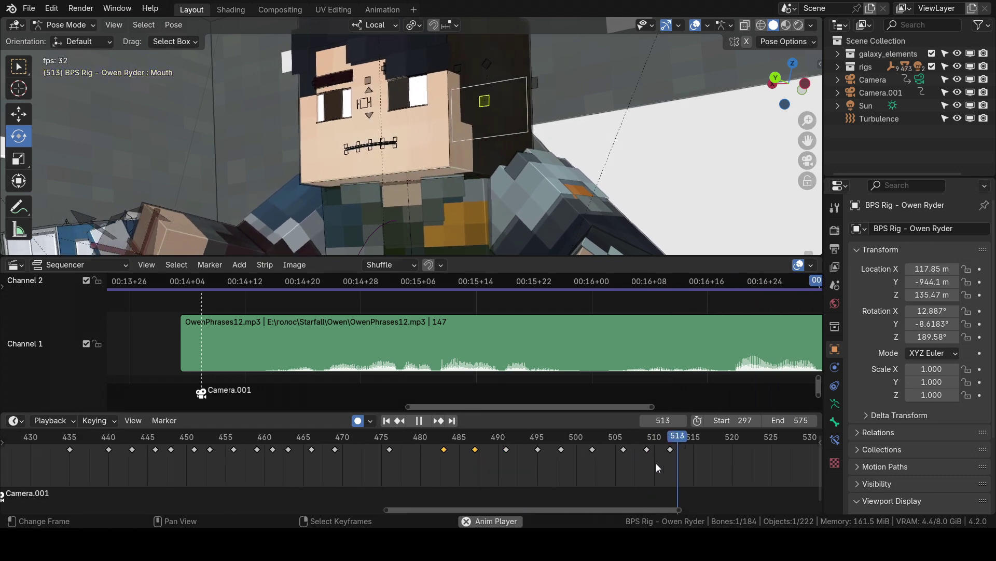
{"action": "key", "text": "space"}
Open the mouth wide at frame 515 with the Mouth bone and close it at frame 518.
{"action": "scroll", "coordinate": [729, 372], "scroll_direction": "down", "scroll_amount": 5}
{"action": "middle_click_drag", "start_coordinate": [729, 372], "coordinate": [582, 367]}
{"action": "left_click", "coordinate": [666, 449]}
{"action": "left_click_drag", "start_coordinate": [668, 452], "coordinate": [693, 452]}
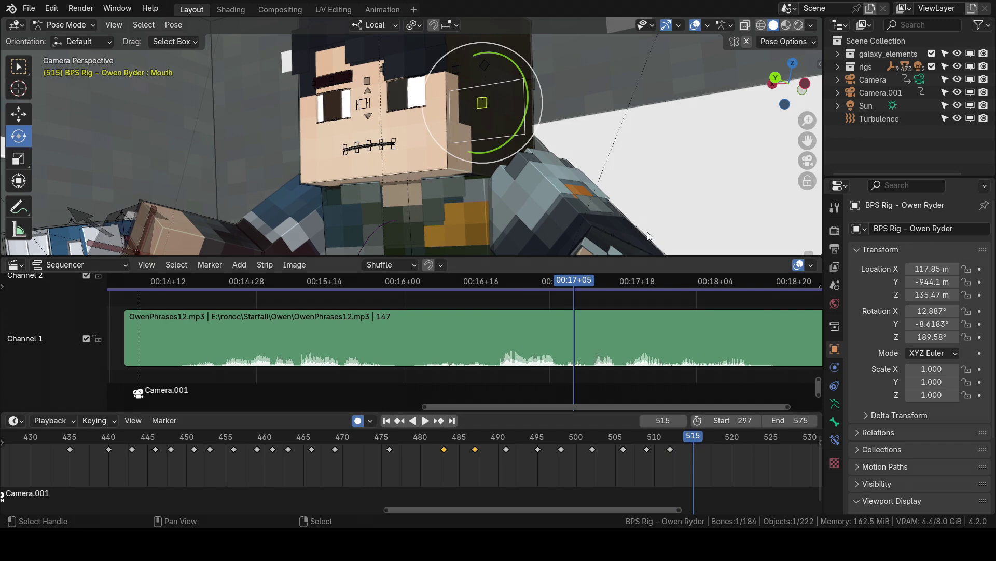
{"action": "key", "text": "g"}
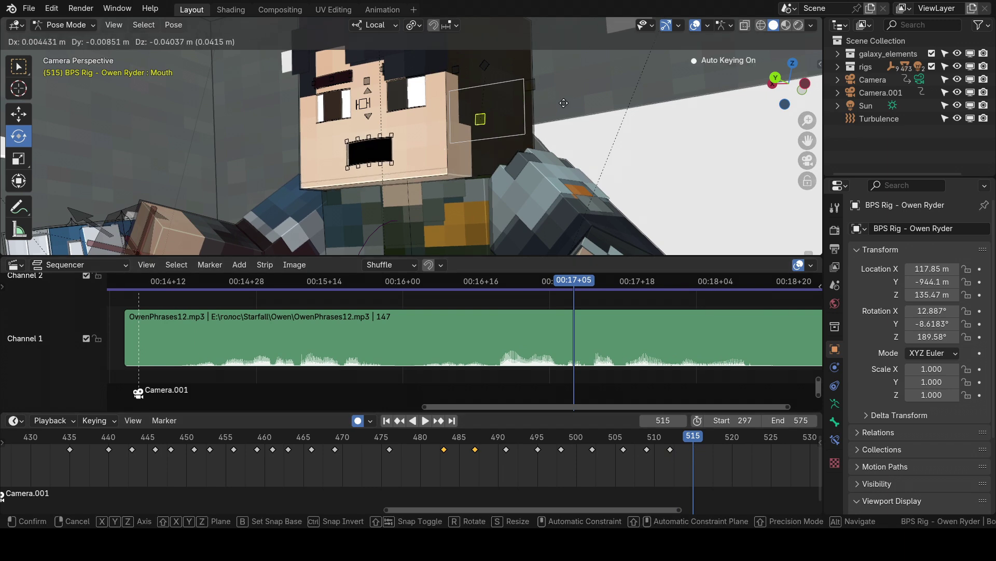
{"action": "left_click", "coordinate": [560, 103]}
{"action": "left_click_drag", "start_coordinate": [693, 469], "coordinate": [717, 450]}
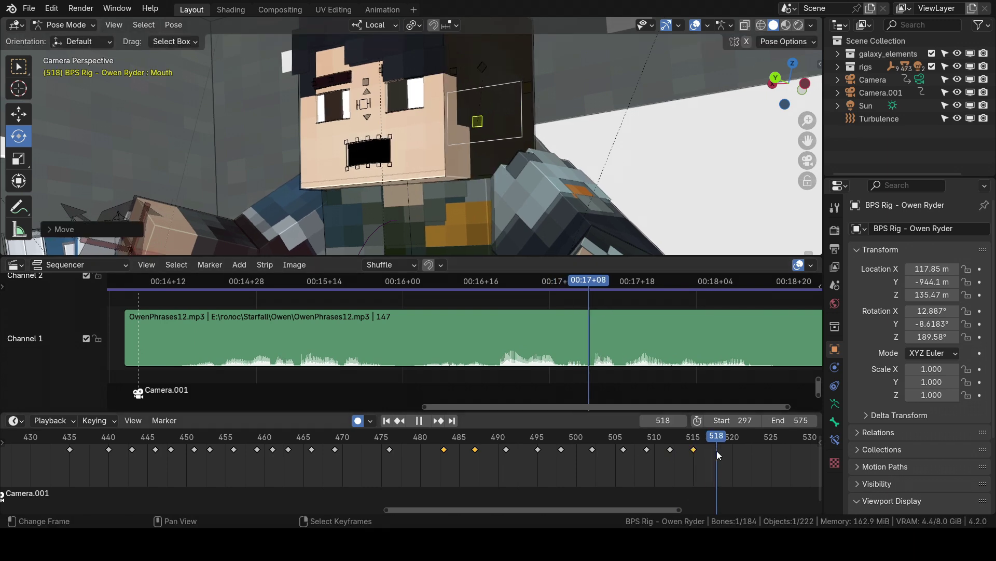
{"action": "key", "text": "g"}
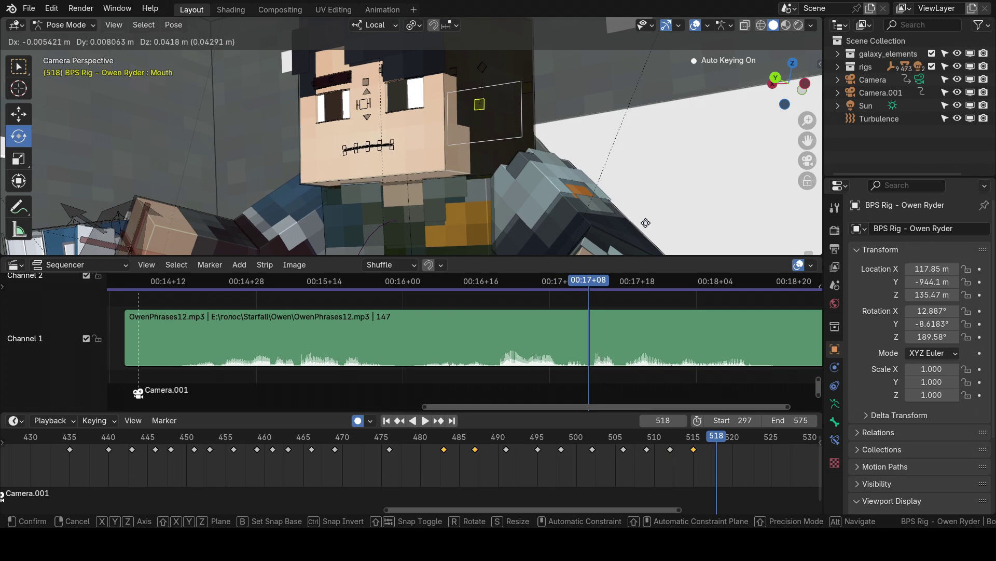
{"action": "left_click", "coordinate": [645, 223]}
Open the mouth at frame 521 with the Mouth bone and close it at frame 524.
{"action": "mouse_move", "coordinate": [717, 451]}
{"action": "left_mouse_down"}
{"action": "mouse_move", "coordinate": [770, 451]}
{"action": "mouse_move", "coordinate": [734, 450]}
{"action": "left_mouse_up"}
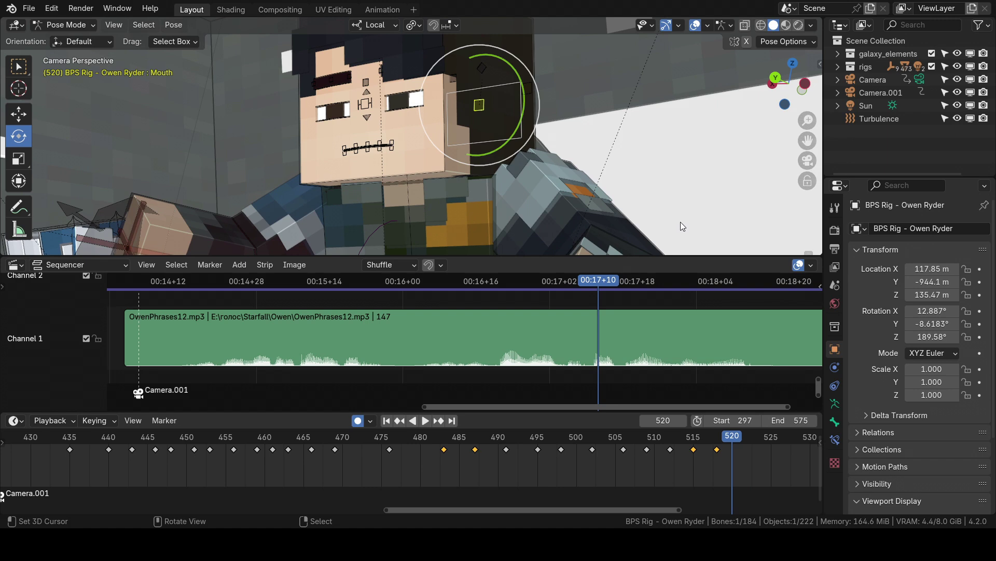
{"action": "key", "text": "Right"}
{"action": "key", "text": "g"}
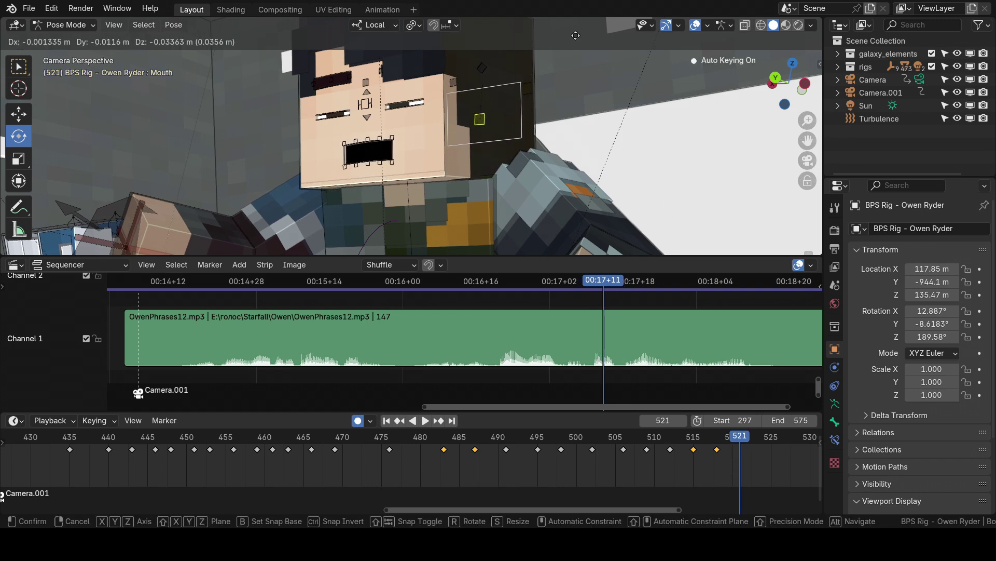
{"action": "left_click", "coordinate": [602, 87]}
{"action": "key", "text": "Right"}
{"action": "key", "text": "Right"}
{"action": "key", "text": "Right"}
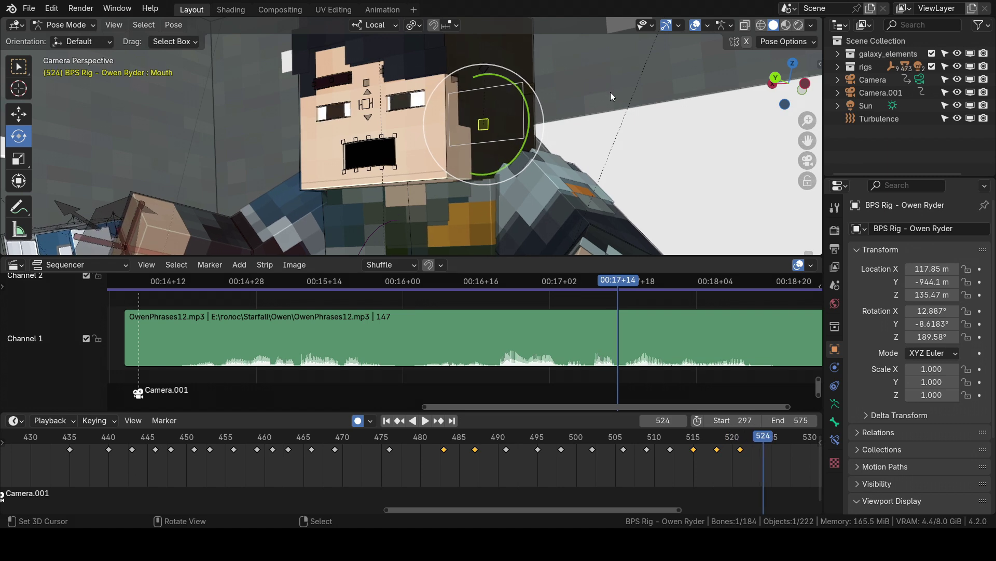
{"action": "key", "text": "g"}
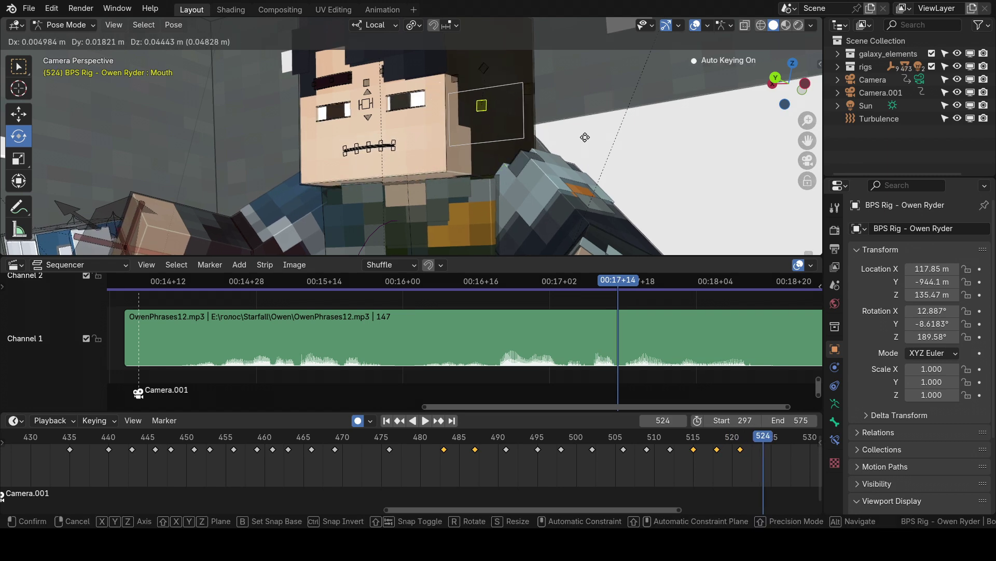
{"action": "left_click", "coordinate": [585, 138]}
Open the mouth in a narrower shape at frame 527, and widen the open mouth at frame 531.
{"action": "middle_click_drag", "start_coordinate": [725, 464], "coordinate": [640, 466]}
{"action": "left_click_drag", "start_coordinate": [677, 442], "coordinate": [704, 452]}
{"action": "key", "text": "g"}
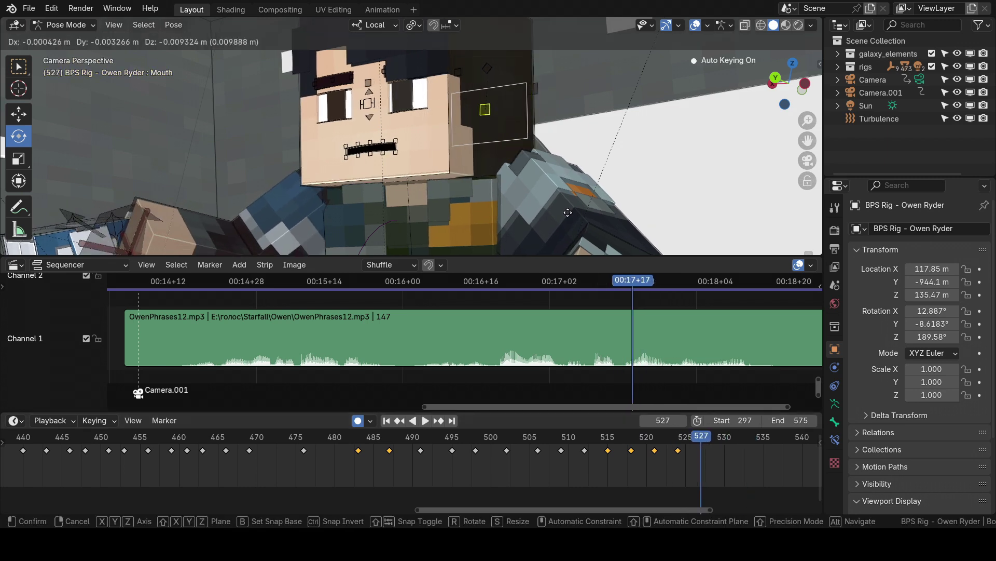
{"action": "left_click", "coordinate": [522, 78]}
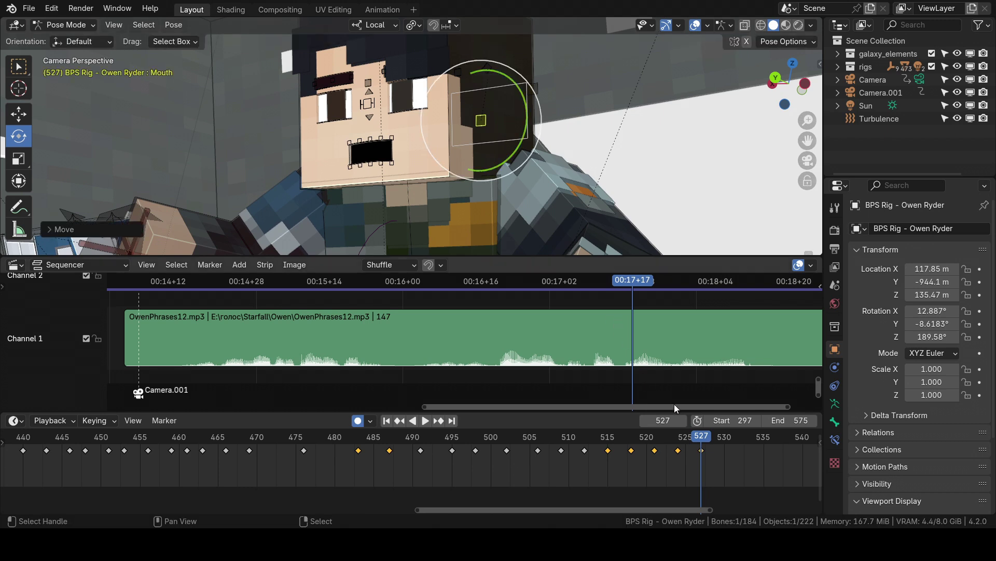
{"action": "left_click_drag", "start_coordinate": [700, 440], "coordinate": [731, 456]}
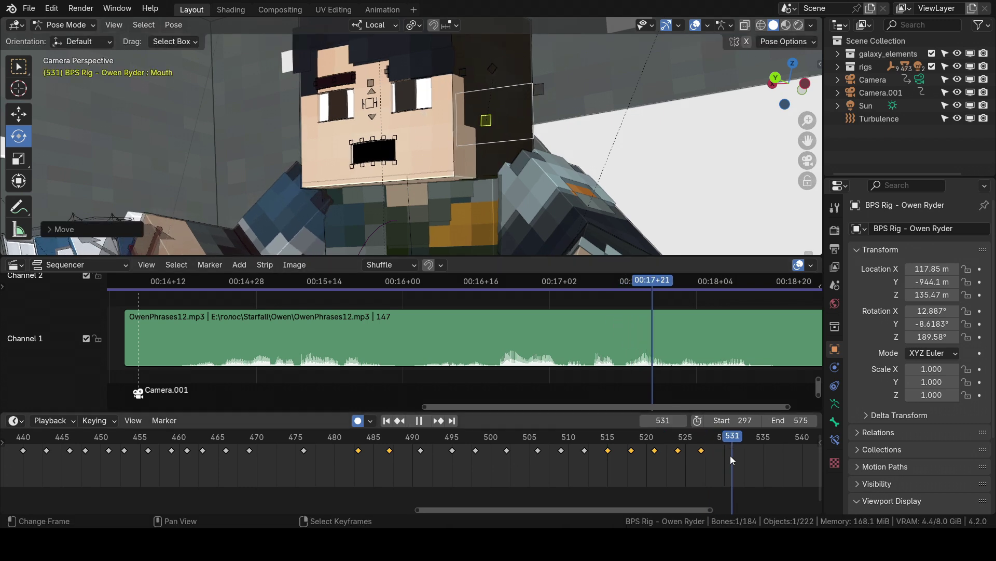
{"action": "key", "text": "g"}
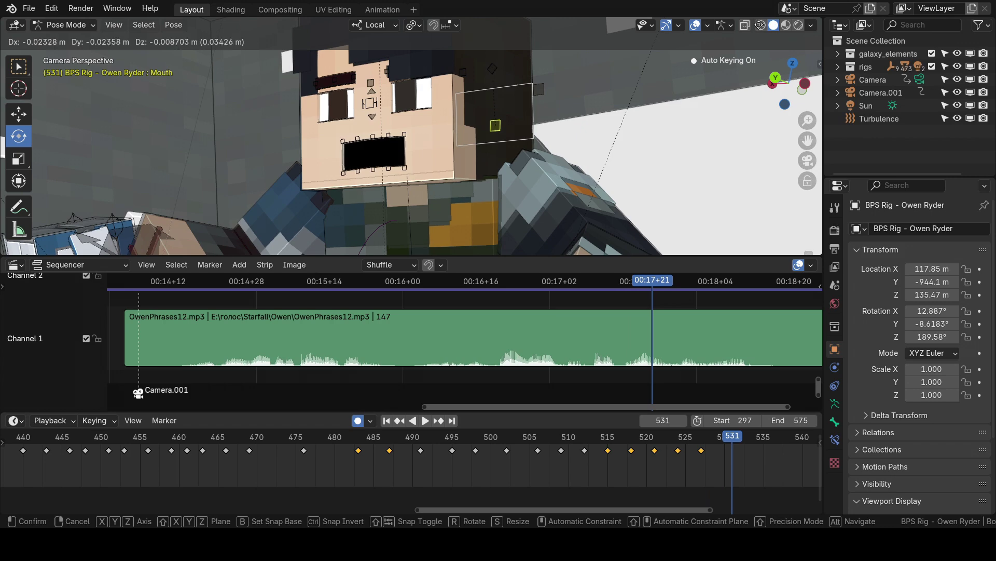
{"action": "left_click", "coordinate": [740, 25]}
Replay the phrase from frame 518, and close the mouth at frame 535 with the Mouth bone.
{"action": "left_click_drag", "start_coordinate": [721, 441], "coordinate": [632, 450]}
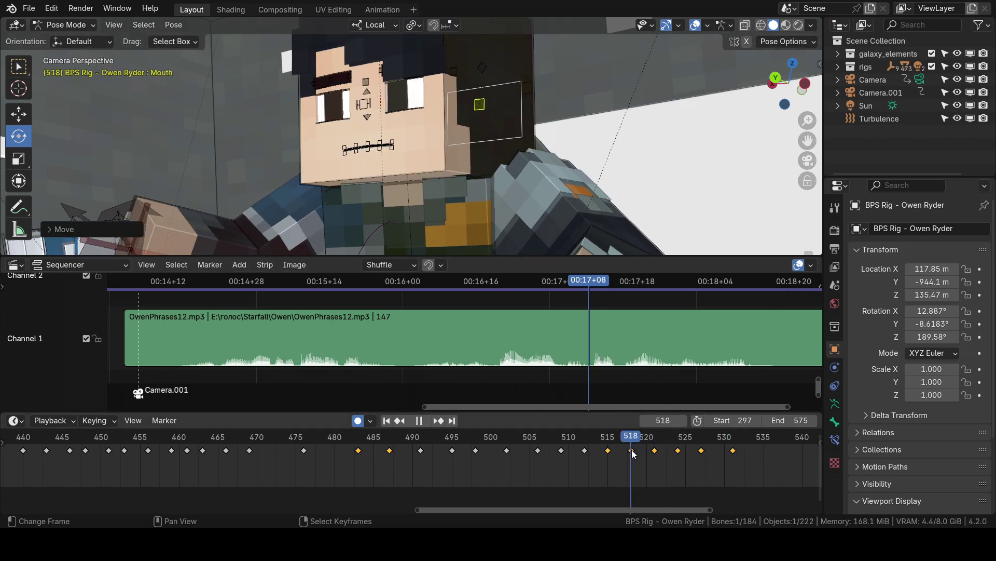
{"action": "key", "text": "space"}
{"action": "key", "text": "space"}
{"action": "left_click_drag", "start_coordinate": [705, 454], "coordinate": [765, 466]}
{"action": "key", "text": "g"}
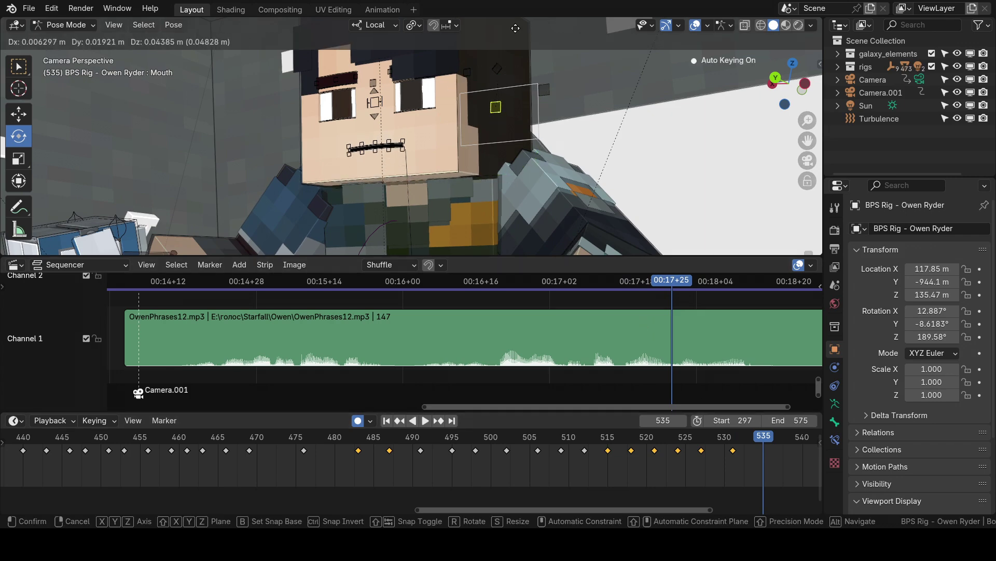
{"action": "left_click", "coordinate": [508, 26]}
Replay the latest mouth movement against the audio, and make the open mouth at frame 531 slightly smaller and narrower.
{"action": "left_click_drag", "start_coordinate": [722, 480], "coordinate": [603, 466]}
{"action": "key", "text": "space"}
{"action": "key", "text": "space"}
{"action": "key", "text": "space"}
{"action": "left_click_drag", "start_coordinate": [705, 463], "coordinate": [728, 465]}
{"action": "key", "text": "space"}
{"action": "key", "text": "space"}
{"action": "key", "text": "g"}
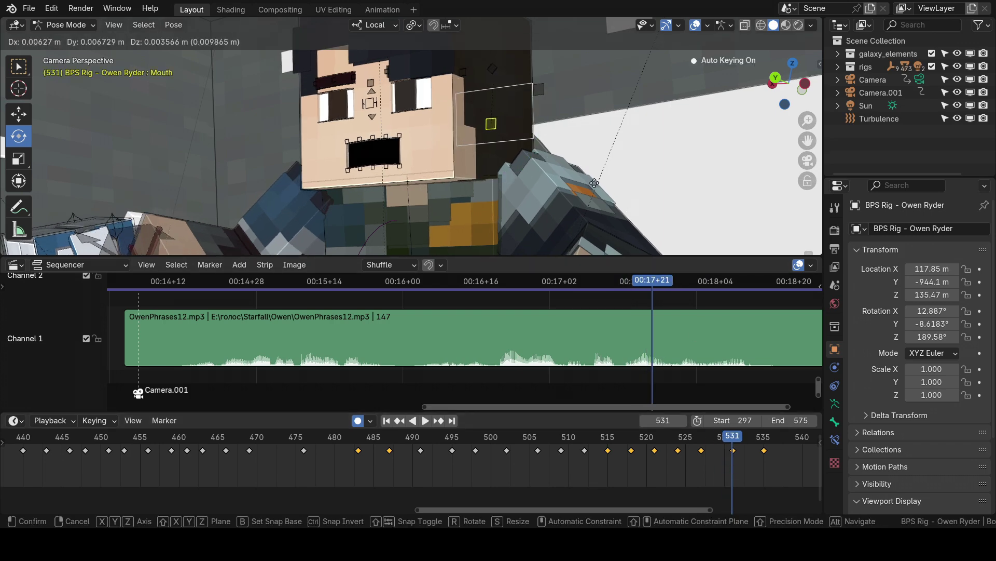
{"action": "left_click", "coordinate": [586, 181]}
Replay and scrub the mouth movement around frames 524 to 535 to check it against the audio.
{"action": "left_click_drag", "start_coordinate": [693, 461], "coordinate": [586, 466]}
{"action": "key", "text": "space"}
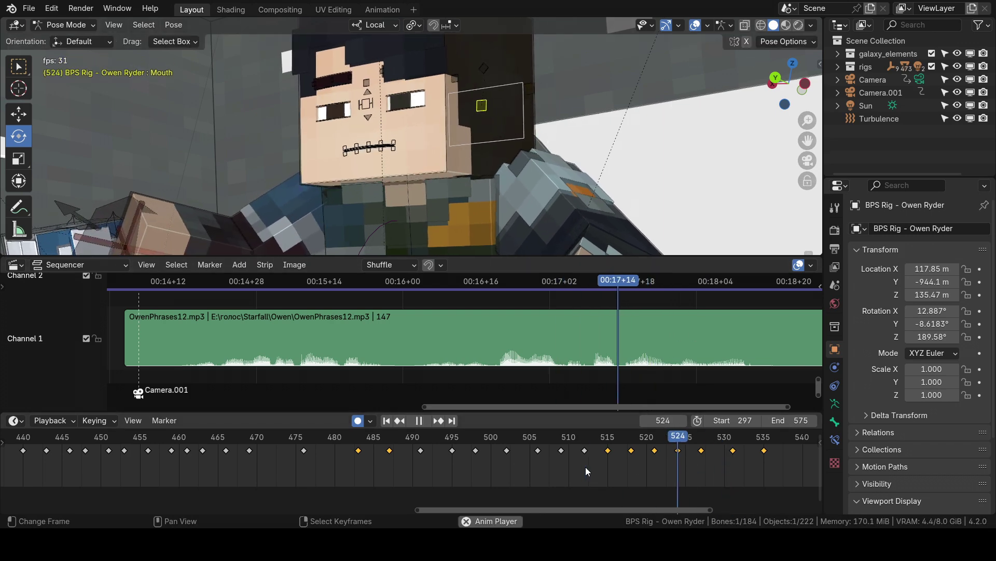
{"action": "key", "text": "space"}
{"action": "left_click_drag", "start_coordinate": [646, 468], "coordinate": [738, 478]}
{"action": "key", "text": "space"}
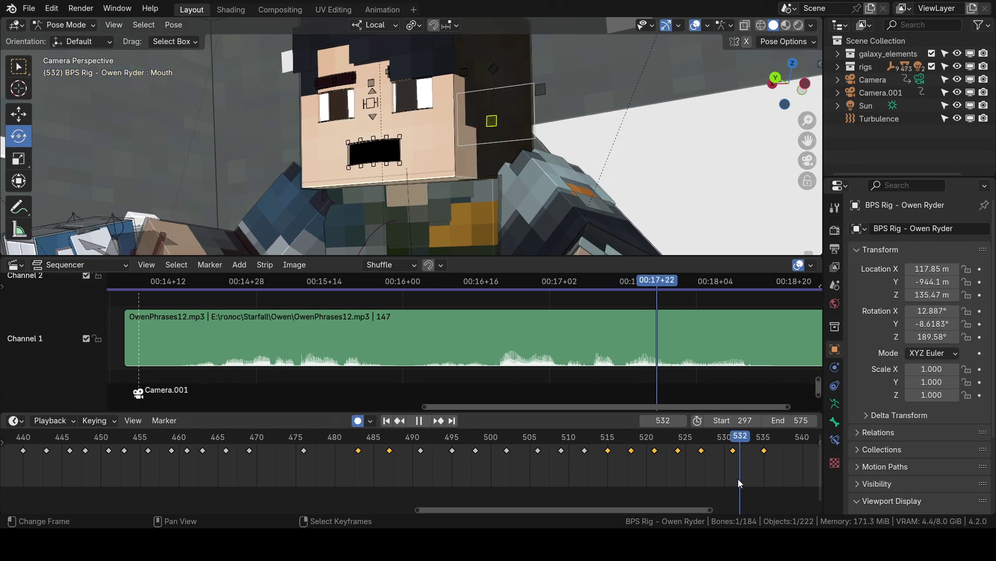
{"action": "key", "text": "space"}
{"action": "left_click", "coordinate": [703, 469]}
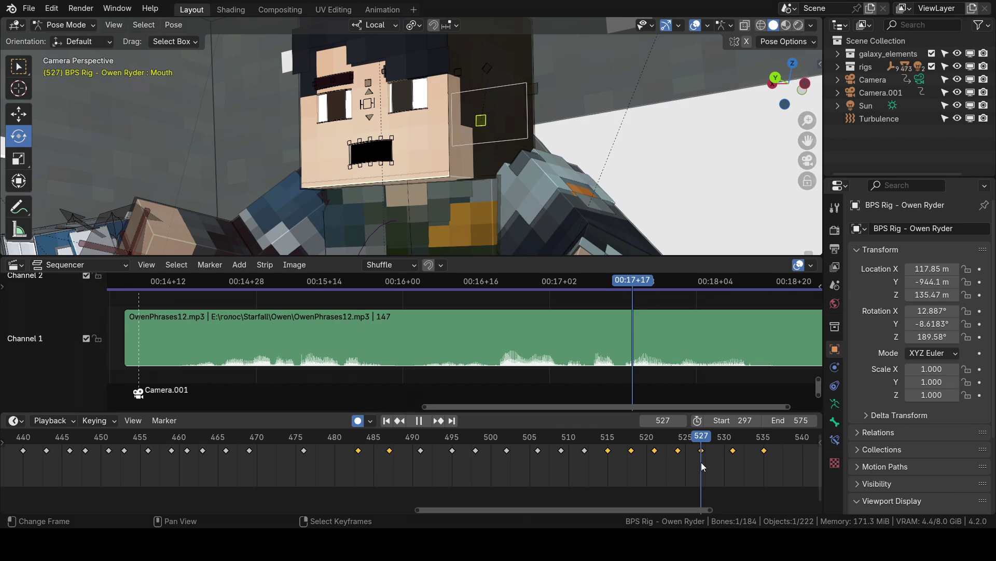
{"action": "left_click_drag", "start_coordinate": [678, 447], "coordinate": [765, 465]}
{"action": "key", "text": "space"}
{"action": "key", "text": "space"}
{"action": "left_click", "coordinate": [691, 457]}
Open the mouth tall and narrow at frame 539, and close it at frame 542 with the Mouth bone.
{"action": "middle_click_drag", "start_coordinate": [765, 464], "coordinate": [584, 461]}
{"action": "left_click", "coordinate": [599, 442]}
{"action": "left_click", "coordinate": [614, 442]}
{"action": "key", "text": "g"}
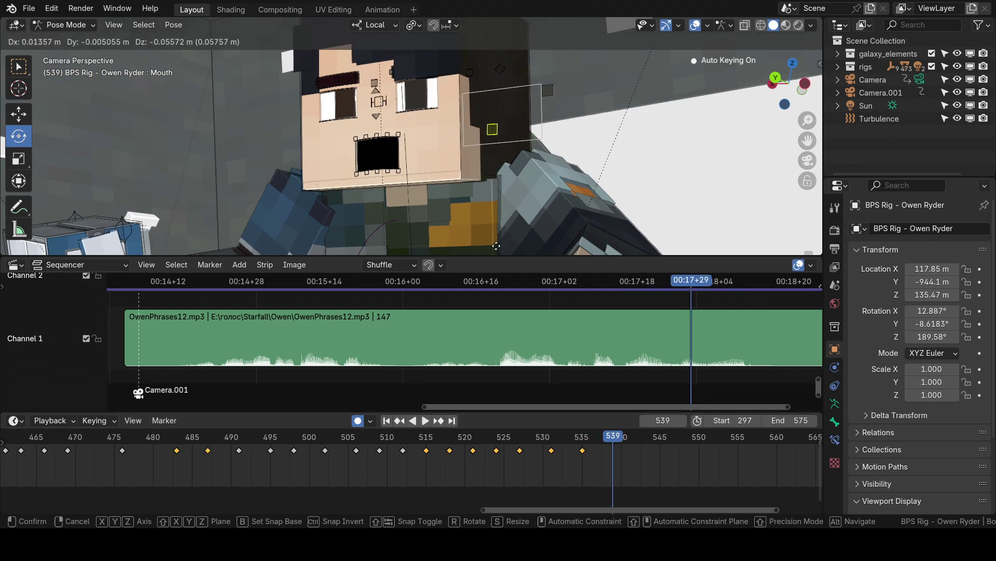
{"action": "left_click", "coordinate": [496, 242]}
{"action": "left_click", "coordinate": [625, 442]}
{"action": "left_click", "coordinate": [636, 441]}
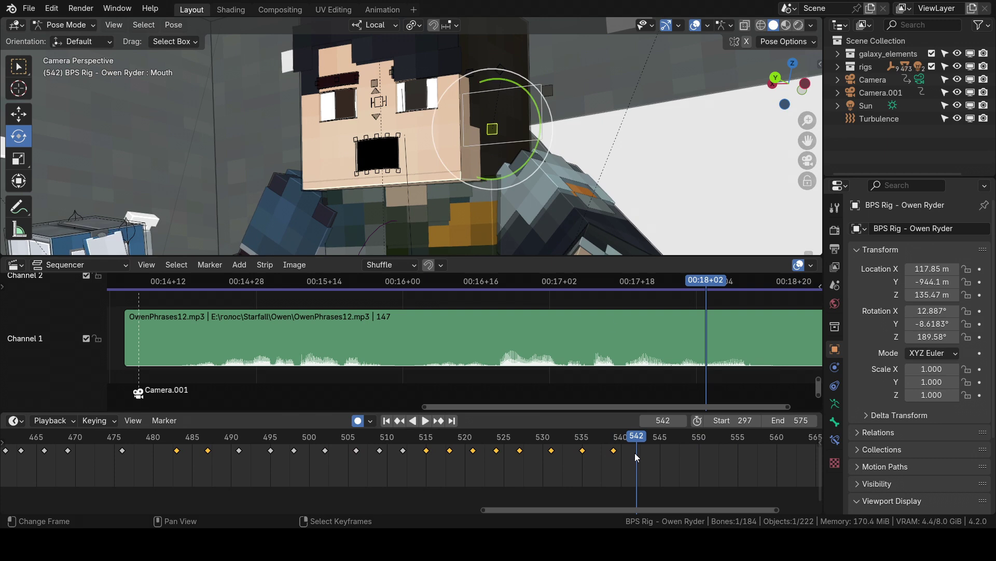
{"action": "key", "text": "g"}
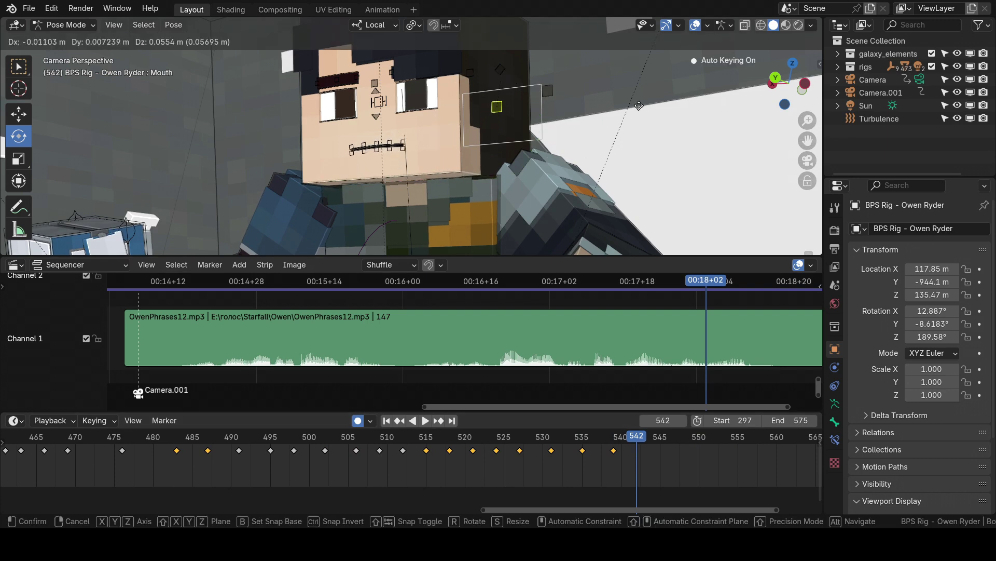
{"action": "left_click", "coordinate": [639, 105]}
Open the mouth wide at frame 547 with the Mouth bone and close it at frame 552.
{"action": "key", "text": "space"}
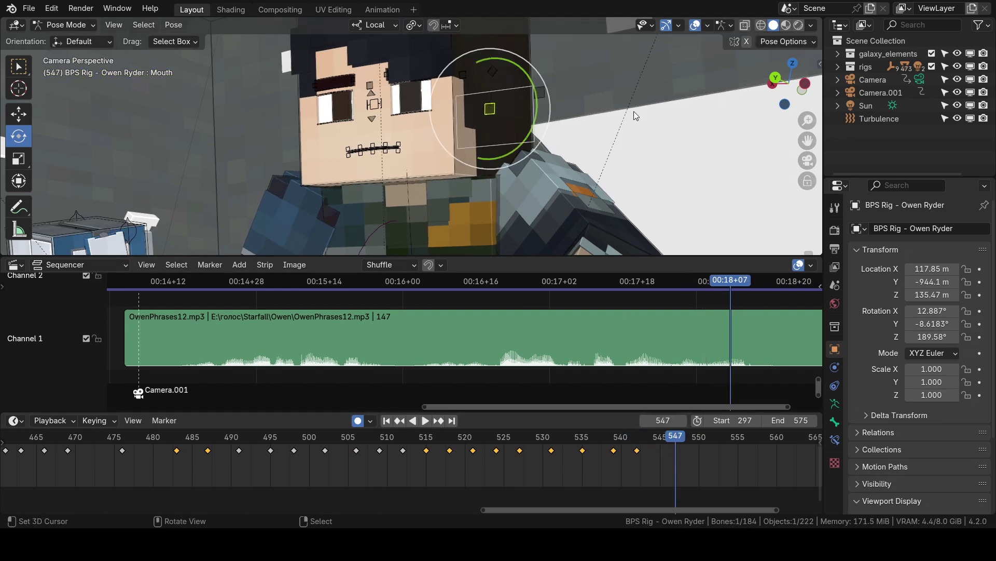
{"action": "key", "text": "g"}
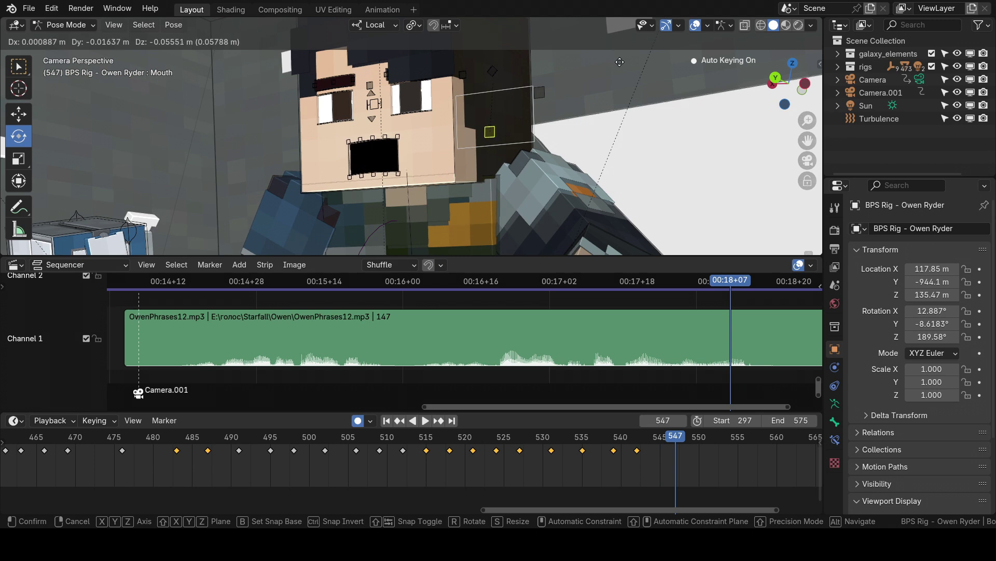
{"action": "left_click", "coordinate": [620, 62]}
{"action": "key", "text": "space"}
{"action": "key", "text": "space"}
{"action": "key", "text": "g"}
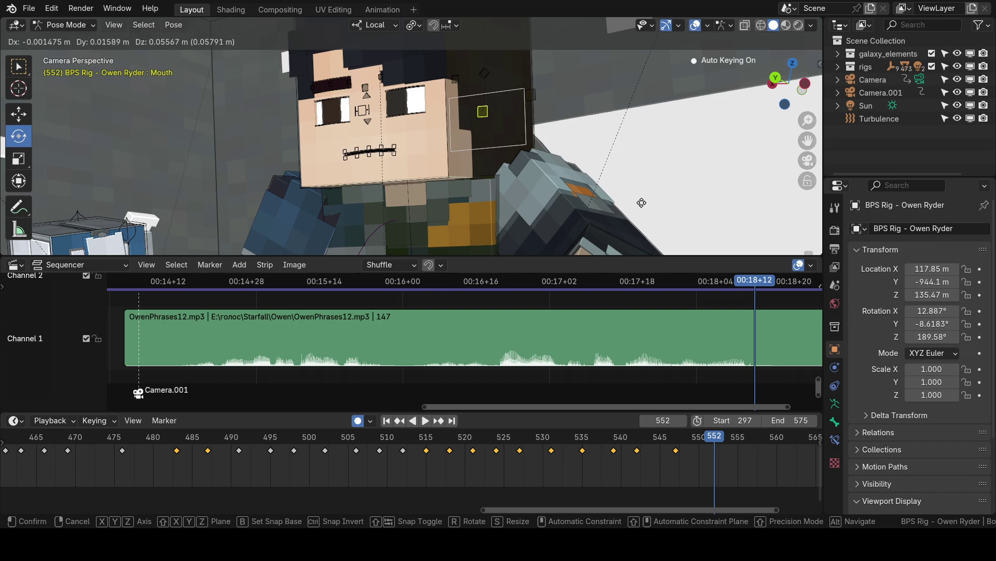
{"action": "left_click", "coordinate": [644, 206]}
Replay the shot from frame 471 to its end to review the lip sync against the audio.
{"action": "left_click_drag", "start_coordinate": [700, 443], "coordinate": [83, 446]}
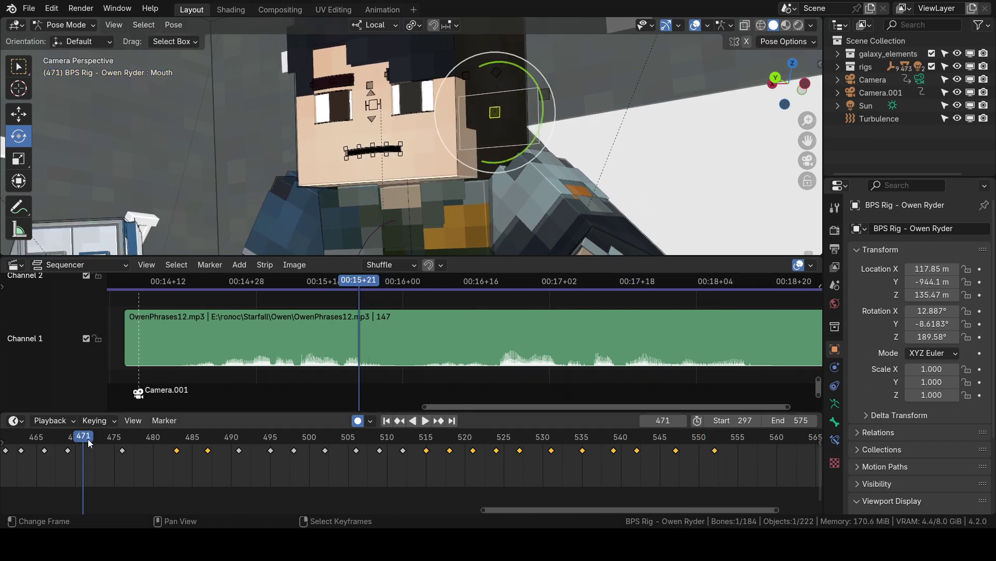
{"action": "scroll", "coordinate": [198, 466], "scroll_direction": "down", "scroll_amount": 4}
{"action": "key", "text": "space"}
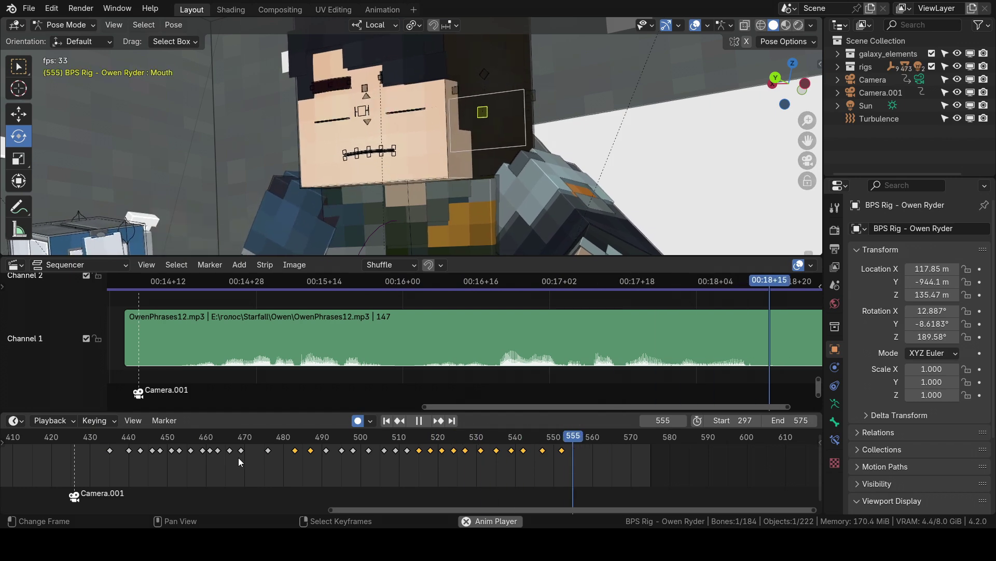
{"action": "key", "text": "space"}
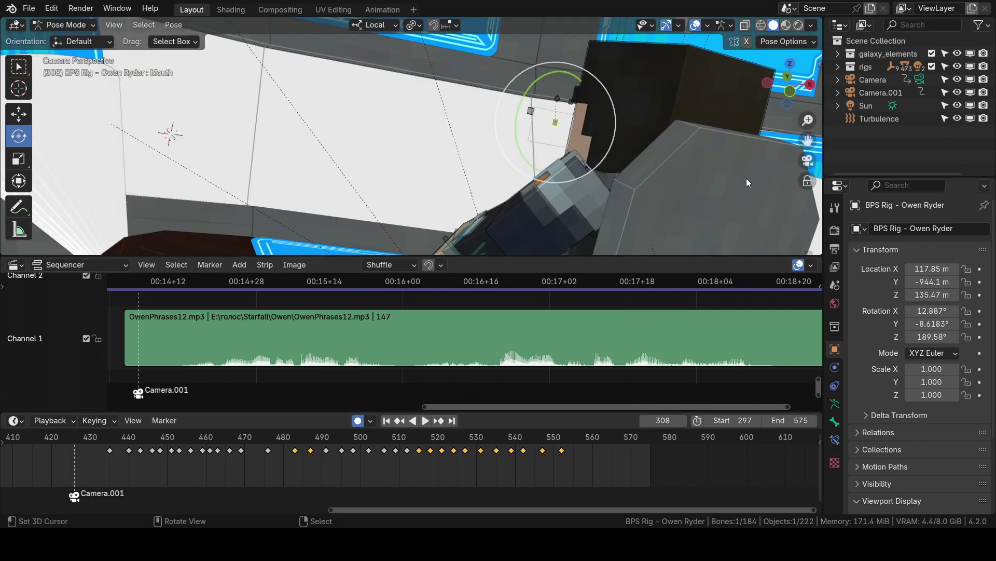
{"action": "scroll", "coordinate": [488, 489], "scroll_direction": "down", "scroll_amount": 5}
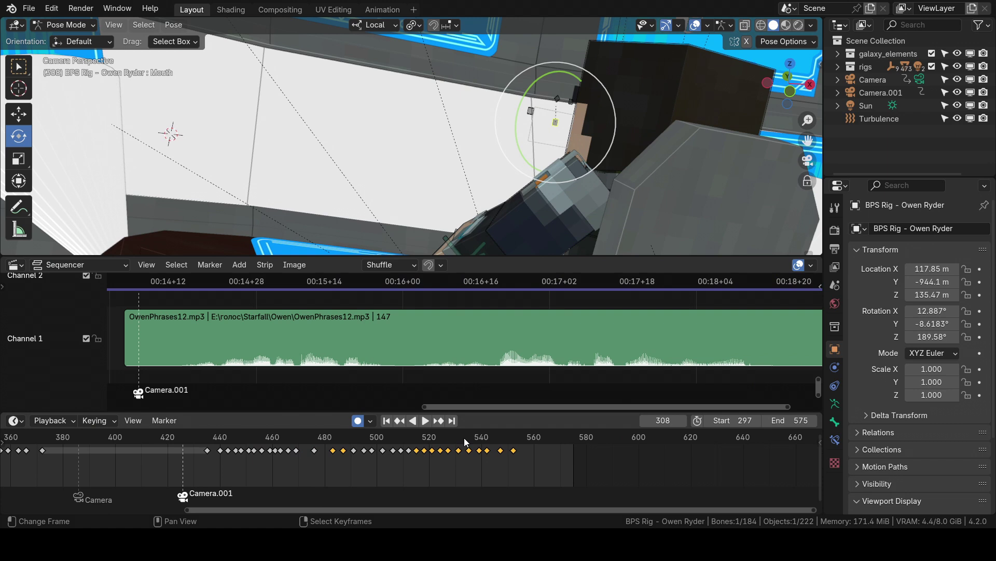